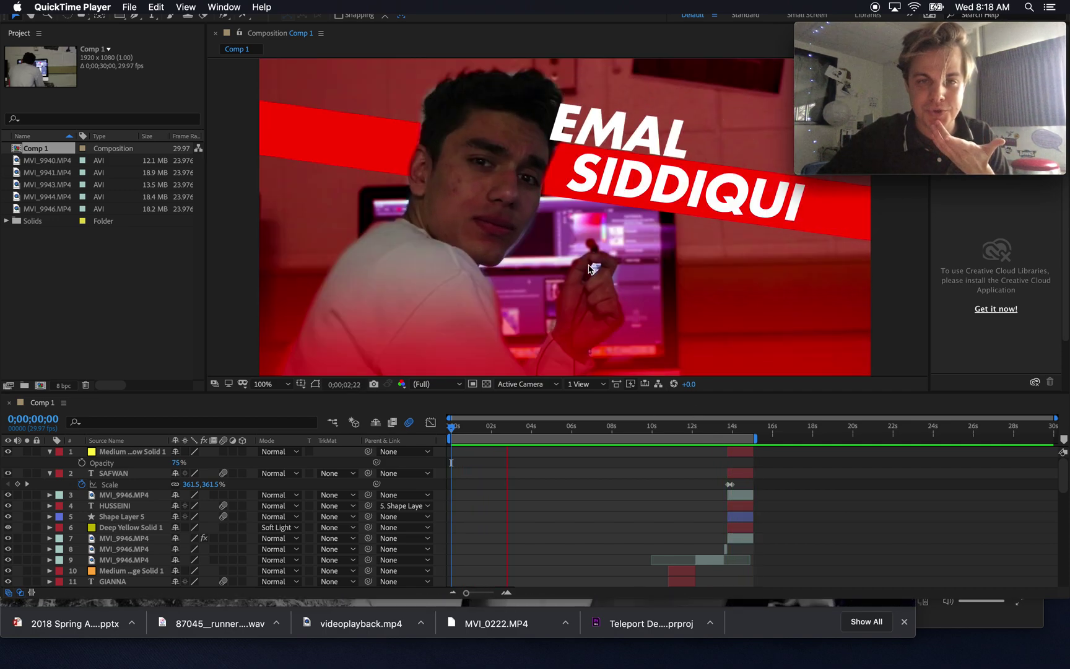
Show all open windows and bring the Chrome window with the Sarofsky studio site forward.
{"action": "key", "text": "ctrl+Up"}
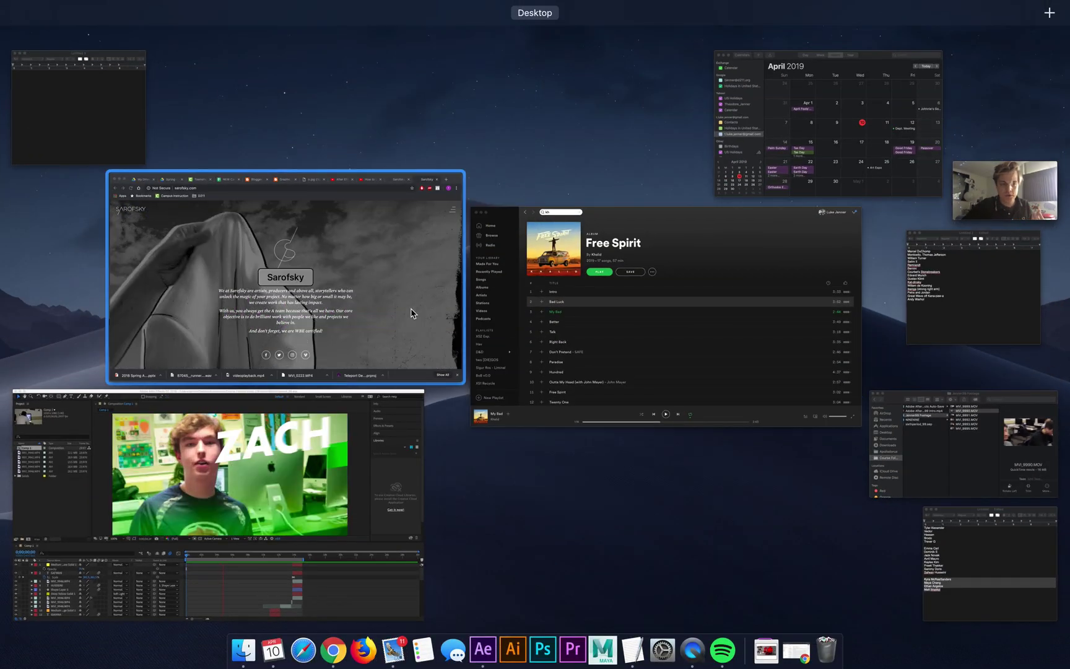
{"action": "left_click", "coordinate": [413, 313]}
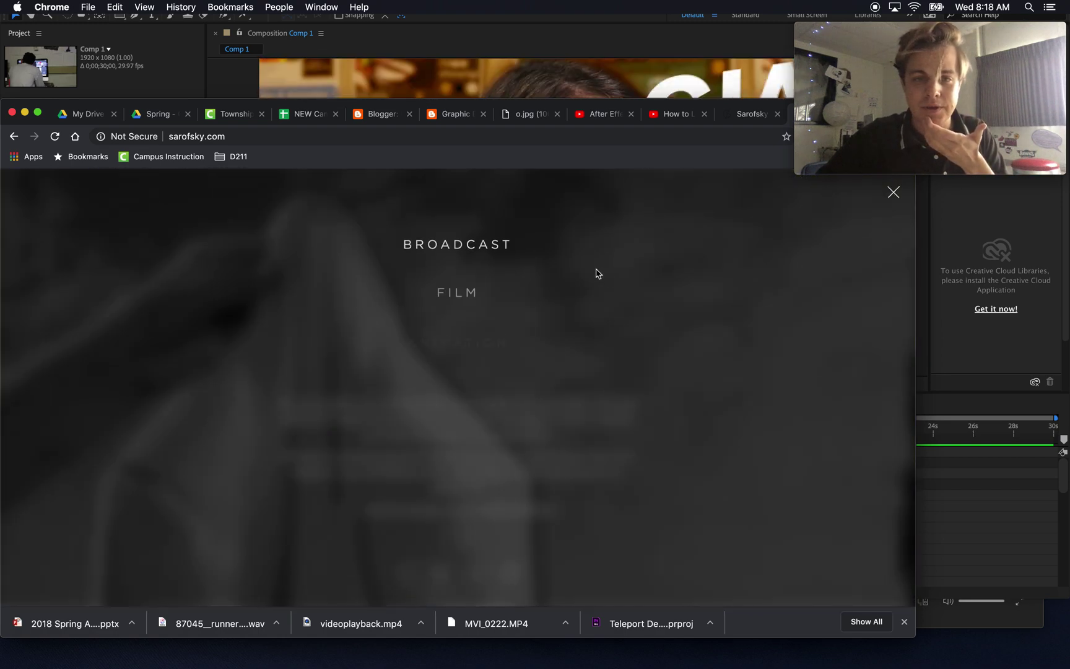
Open the Sarofsky site's FILM section and scroll to its title project thumbnails, then return to After Effects.
{"action": "left_click", "coordinate": [458, 289]}
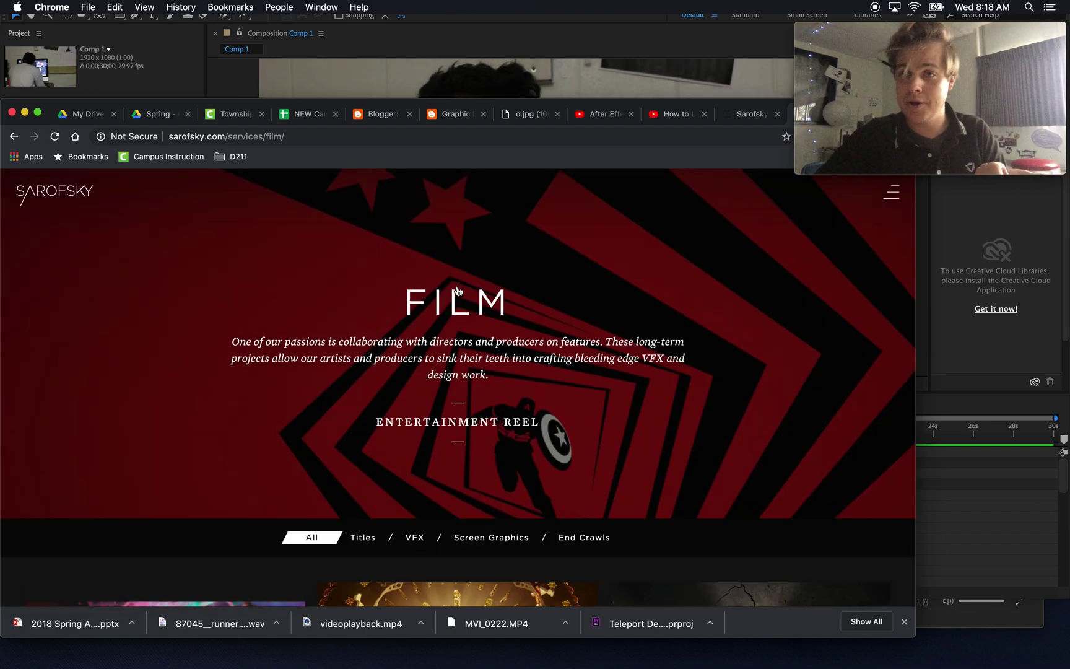
{"action": "scroll", "coordinate": [366, 474], "scroll_direction": "down", "scroll_amount": 5}
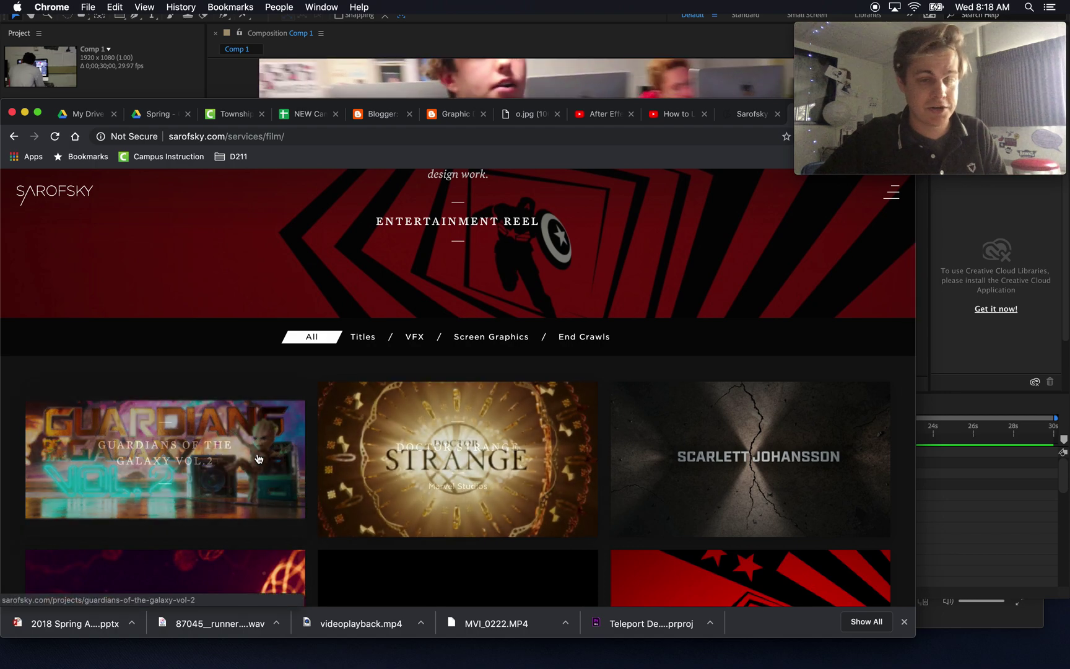
{"action": "scroll", "coordinate": [310, 465], "scroll_direction": "down", "scroll_amount": 2}
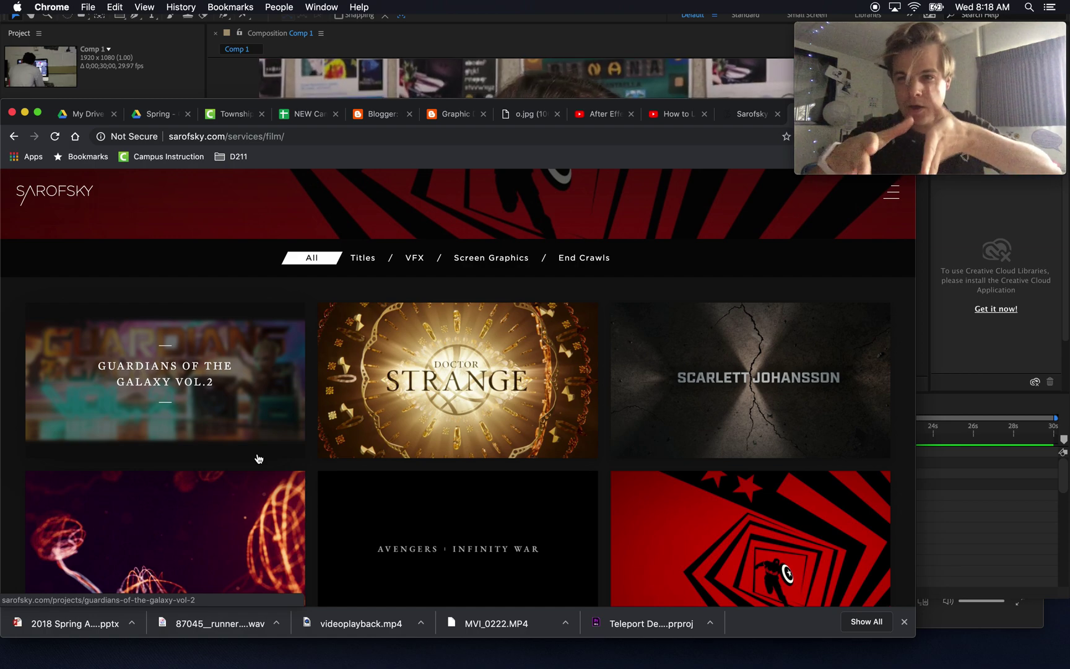
{"action": "left_click", "coordinate": [370, 43]}
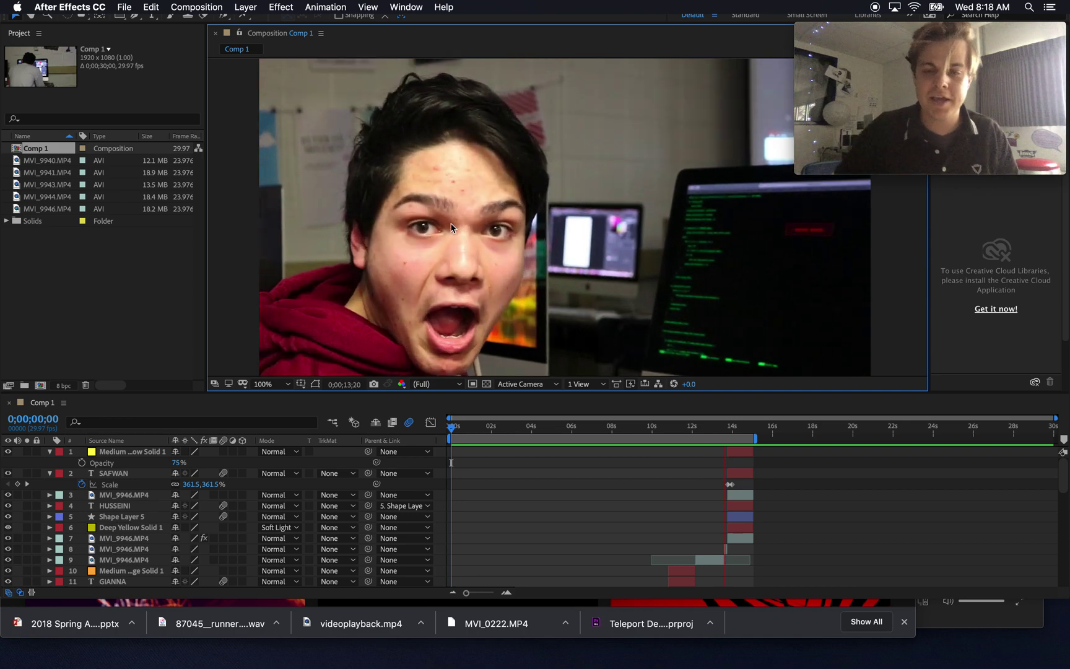
Preview Comp 1 and step through the yellow name title frame by frame around 14;01.
{"action": "key", "text": "space"}
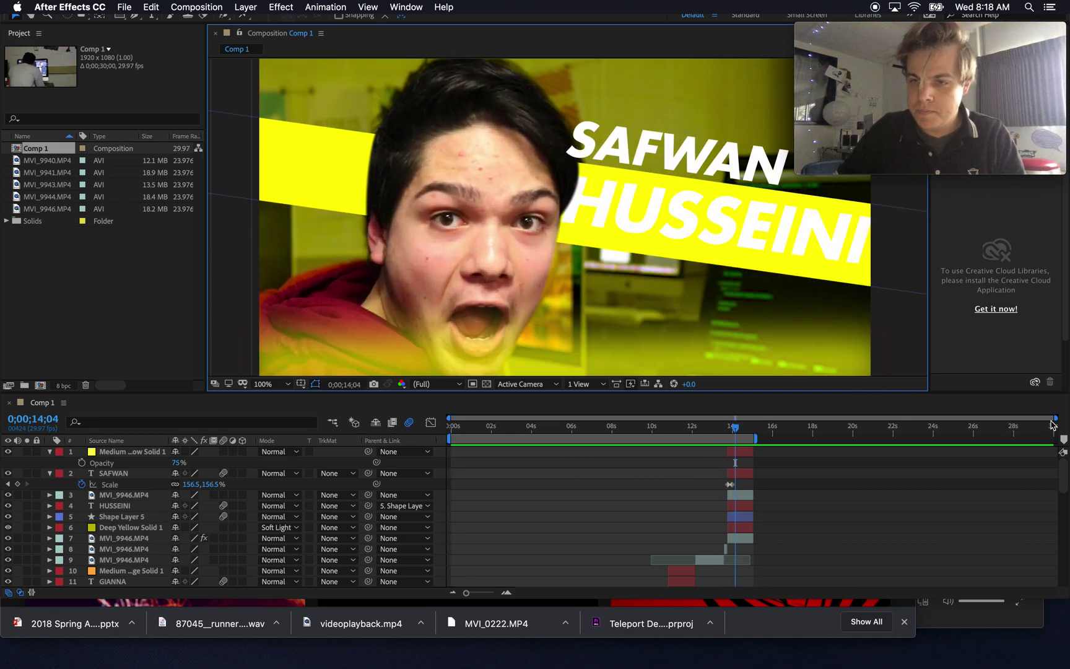
{"action": "scroll", "coordinate": [852, 432], "scroll_direction": "up", "scroll_amount": 5}
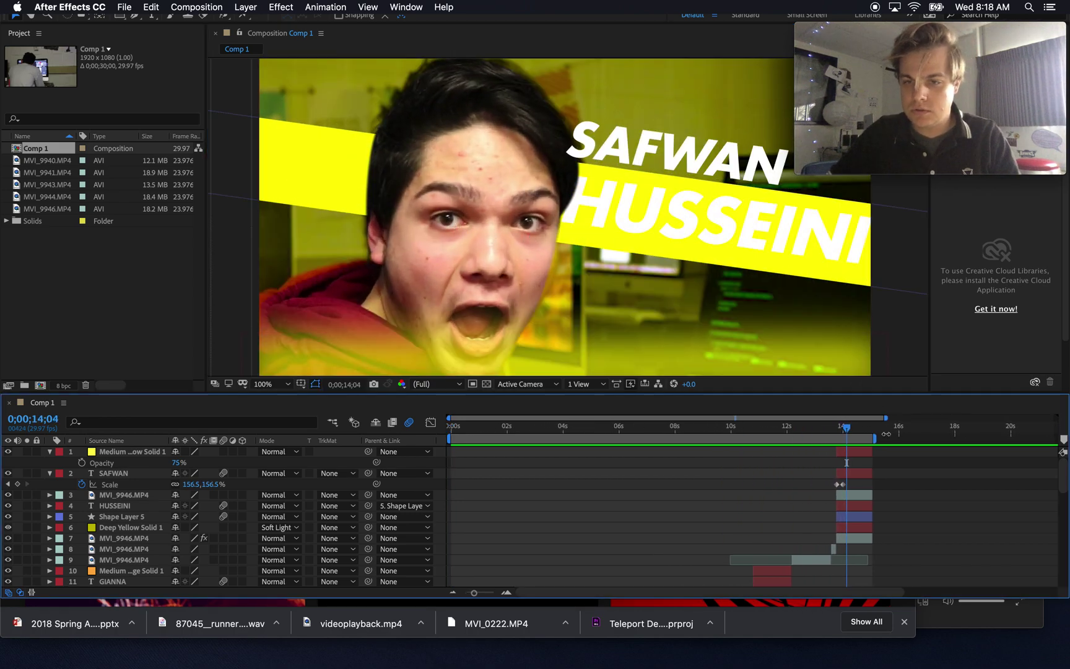
{"action": "left_click_drag", "start_coordinate": [852, 432], "coordinate": [851, 432]}
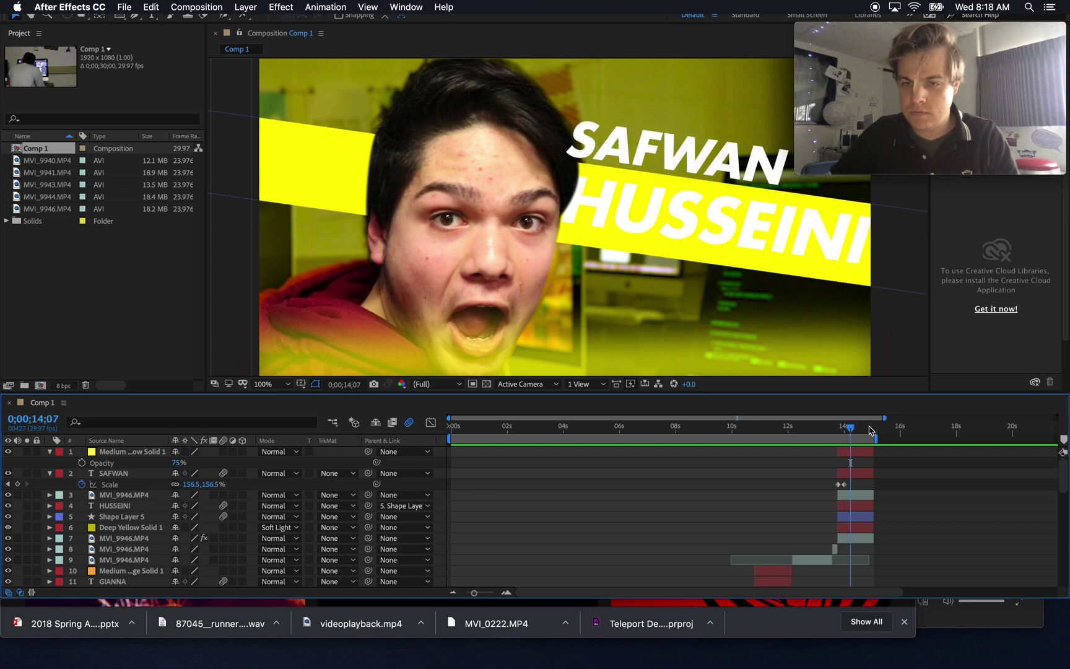
{"action": "scroll", "coordinate": [842, 471], "scroll_direction": "up", "scroll_amount": 3}
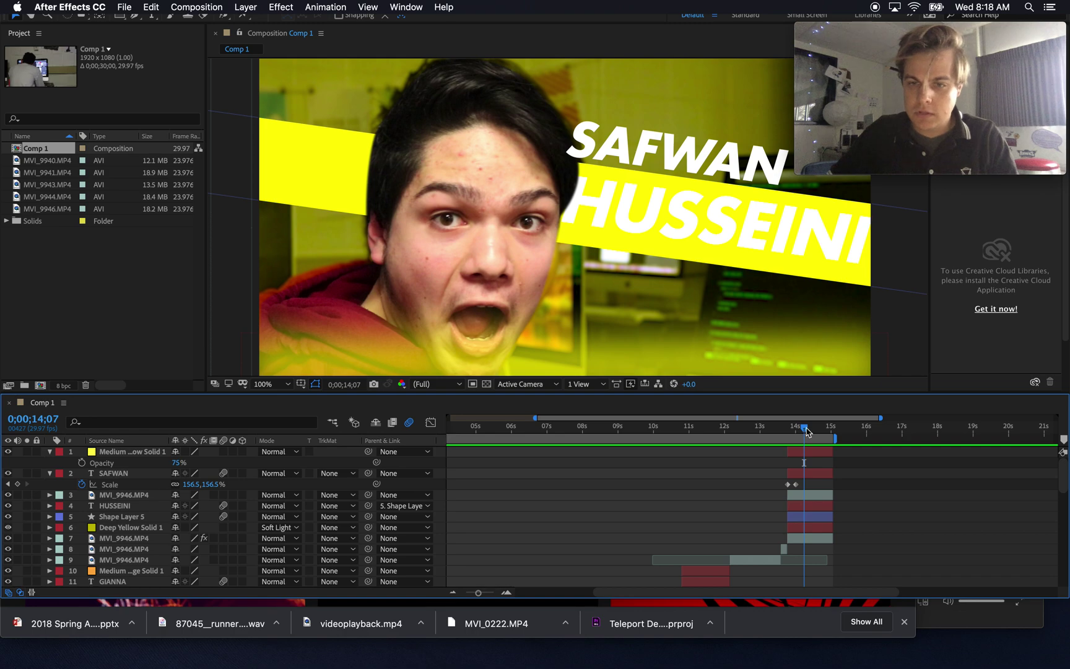
{"action": "mouse_move", "coordinate": [807, 432]}
{"action": "left_mouse_down"}
{"action": "mouse_move", "coordinate": [794, 432]}
{"action": "mouse_move", "coordinate": [815, 432]}
{"action": "left_mouse_up"}
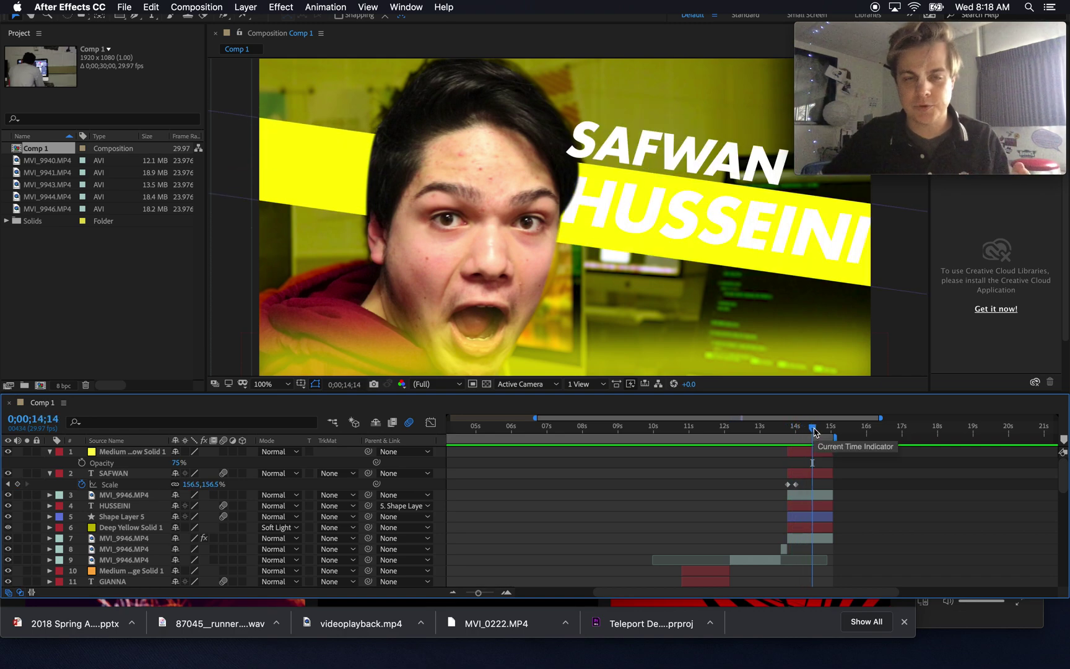
{"action": "mouse_move", "coordinate": [815, 432]}
{"action": "left_mouse_down"}
{"action": "mouse_move", "coordinate": [784, 432]}
{"action": "mouse_move", "coordinate": [807, 431]}
{"action": "left_mouse_up"}
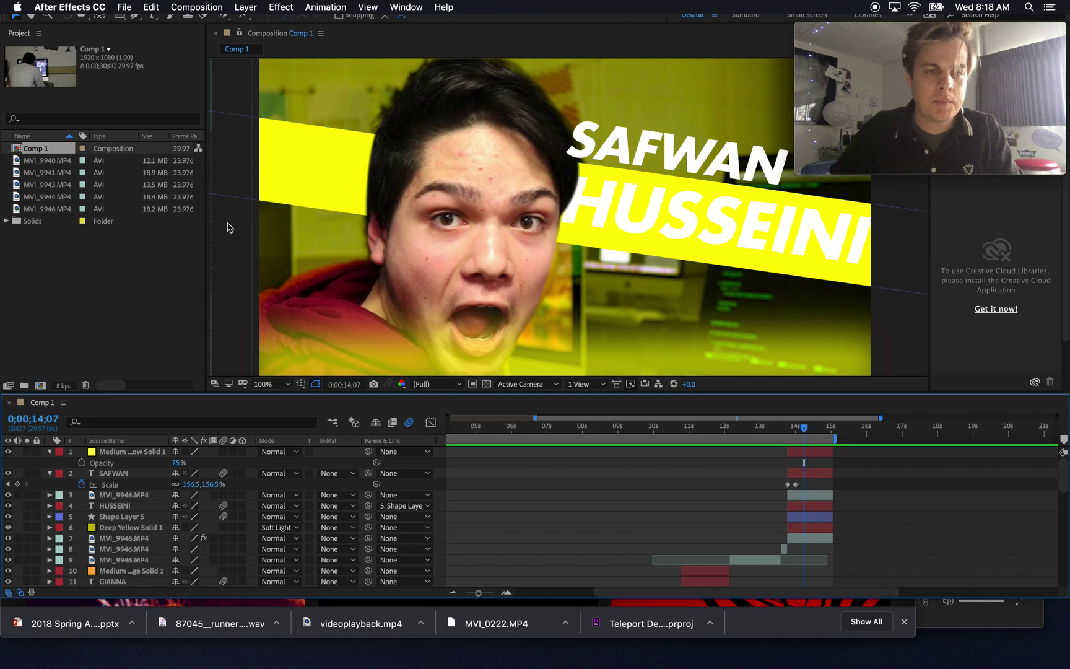
{"action": "left_click", "coordinate": [217, 250]}
Close Comp 1 and create Comp 2: HDTV 1080 24, 1920×1080, 30 seconds, black background.
{"action": "key", "text": "super+w"}
{"action": "key", "text": "super+w"}
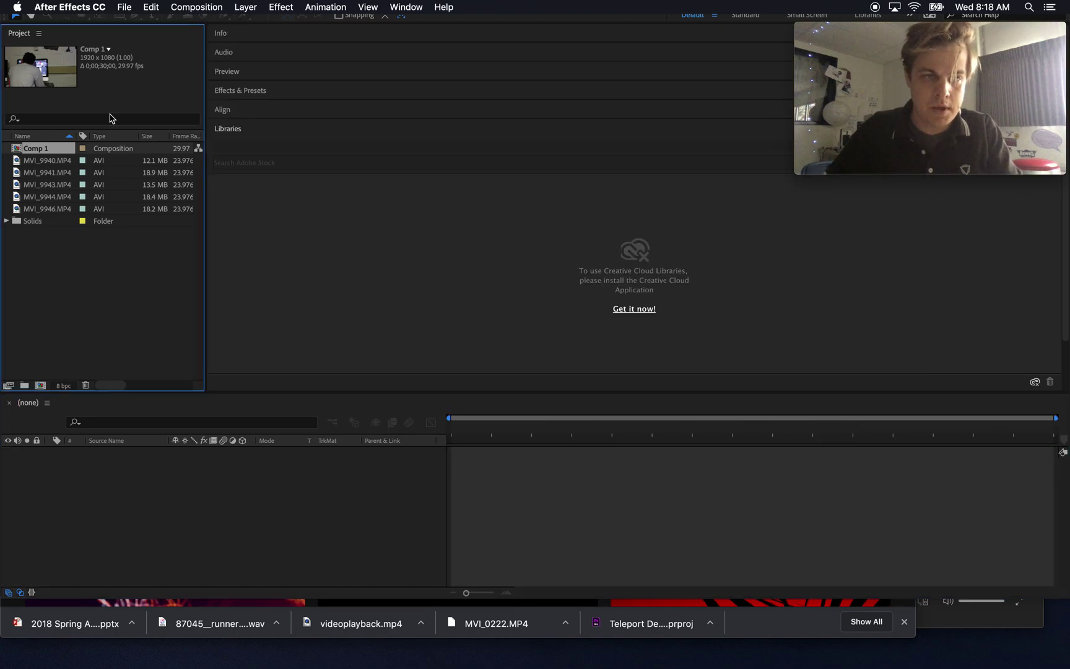
{"action": "left_click", "coordinate": [186, 6]}
{"action": "left_click", "coordinate": [193, 22]}
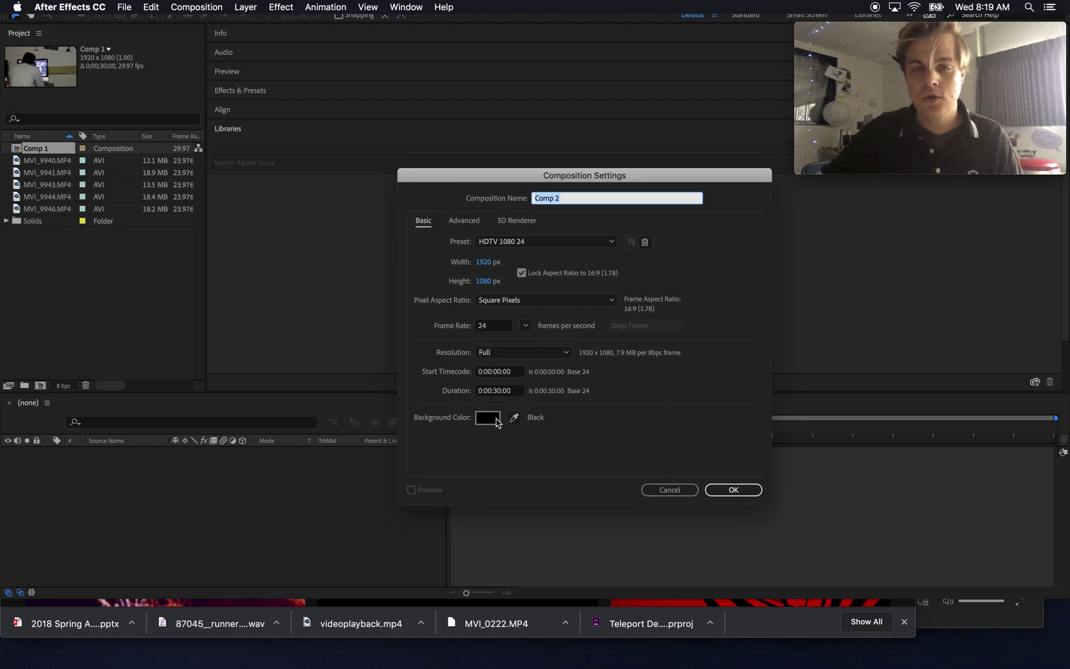
{"action": "left_click", "coordinate": [728, 488]}
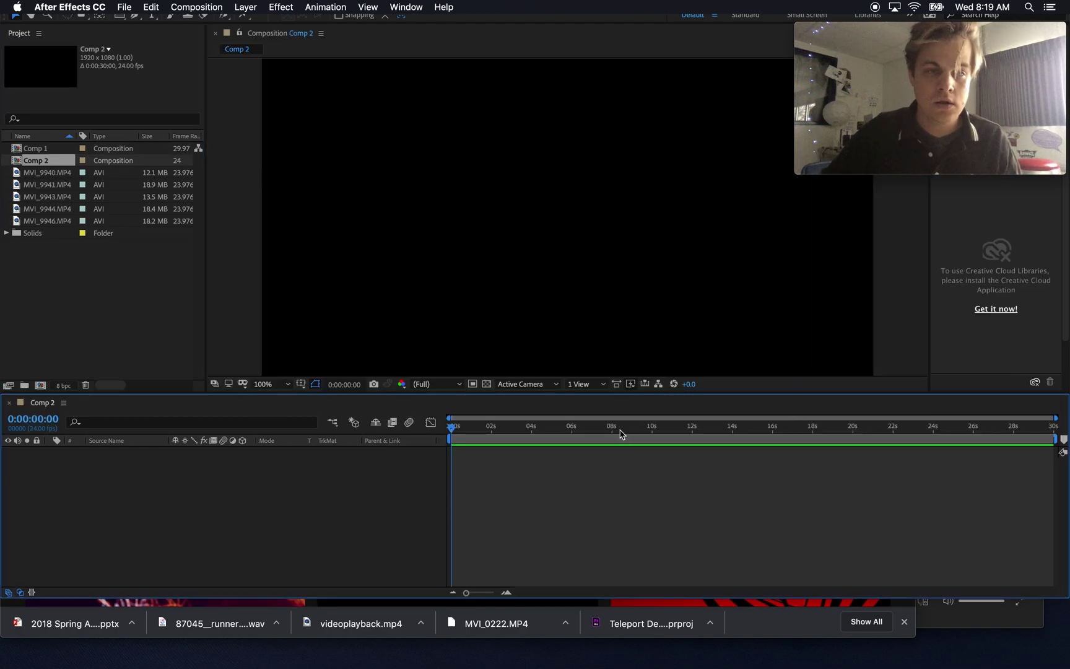
Quick Look MVI_9989.MOV and MVI_9990.MOV in Jenner99 Footage, then drag MVI_9990.MOV into Comp 2.
{"action": "left_click", "coordinate": [242, 658]}
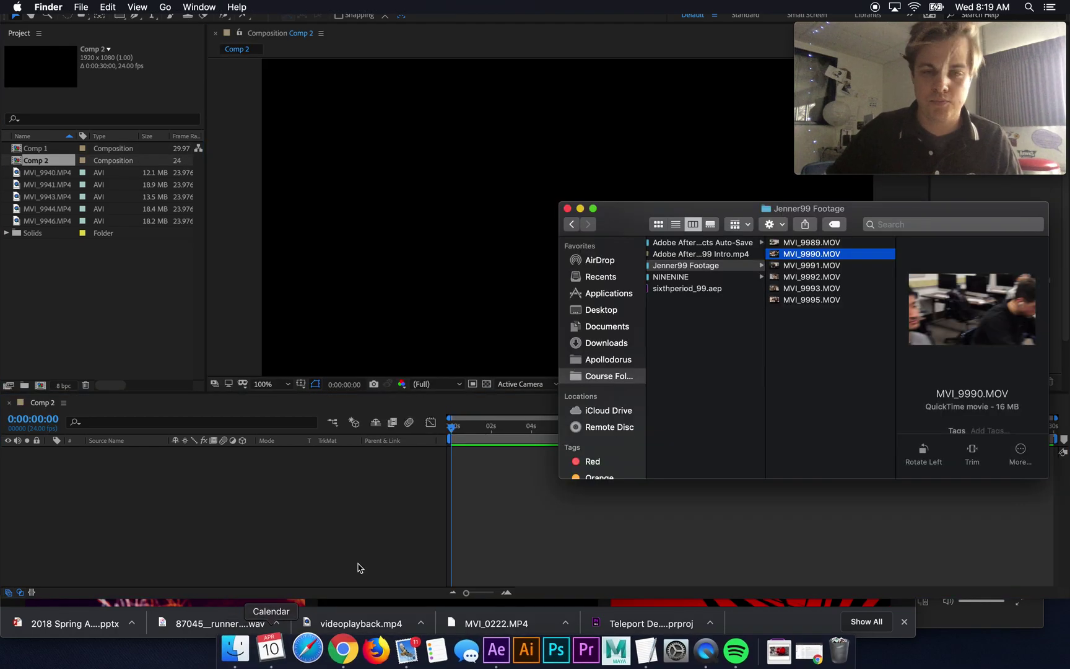
{"action": "left_click", "coordinate": [817, 244]}
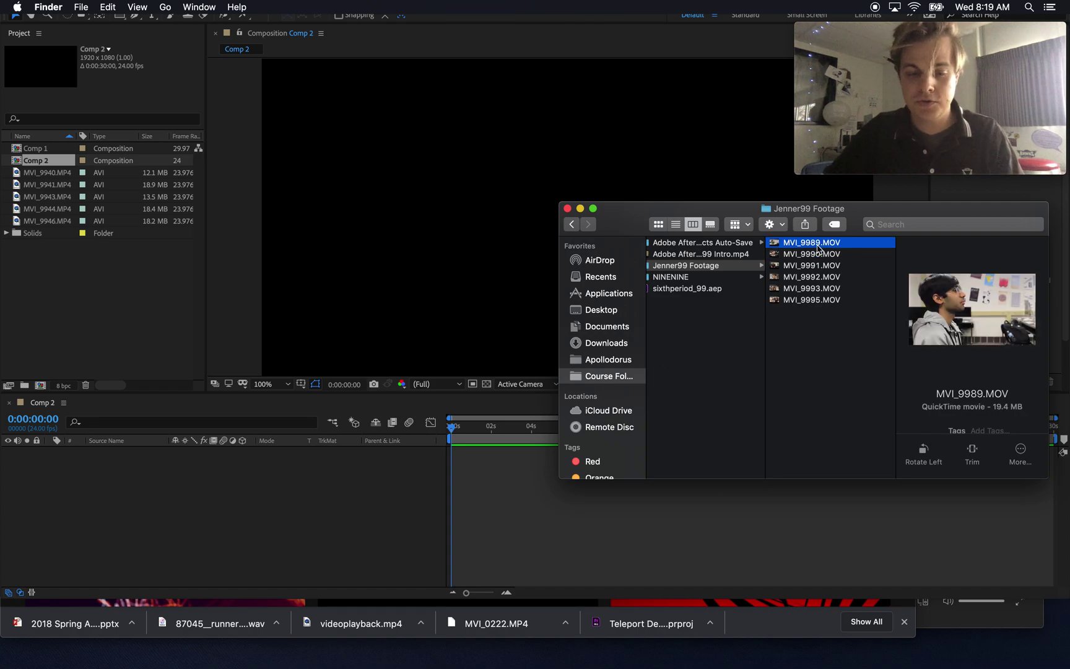
{"action": "key", "text": "space"}
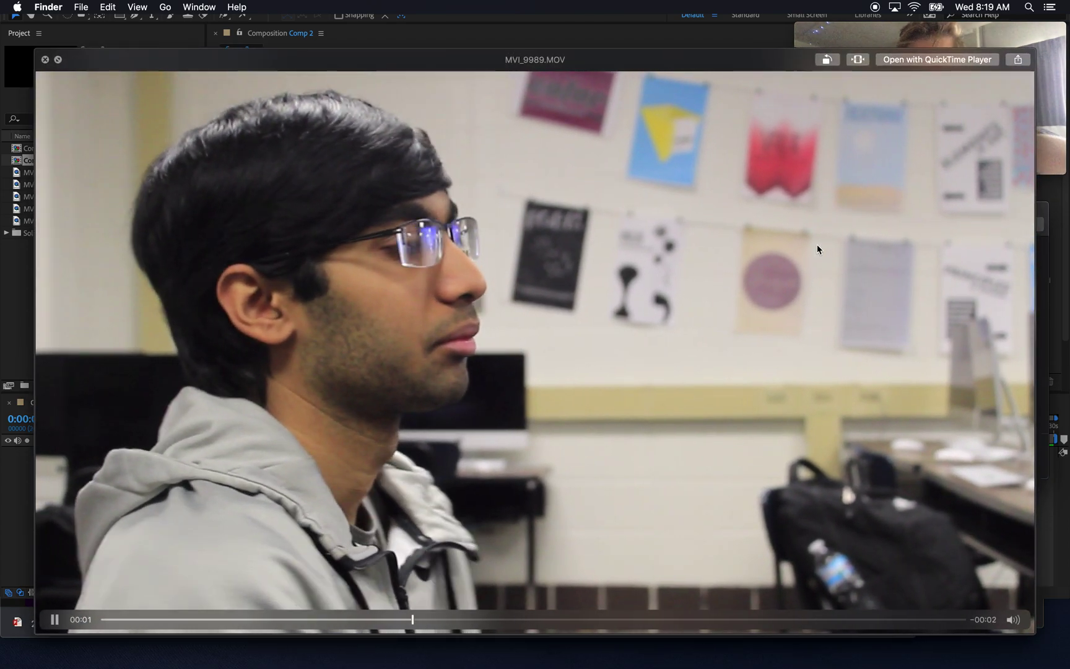
{"action": "key", "text": "space"}
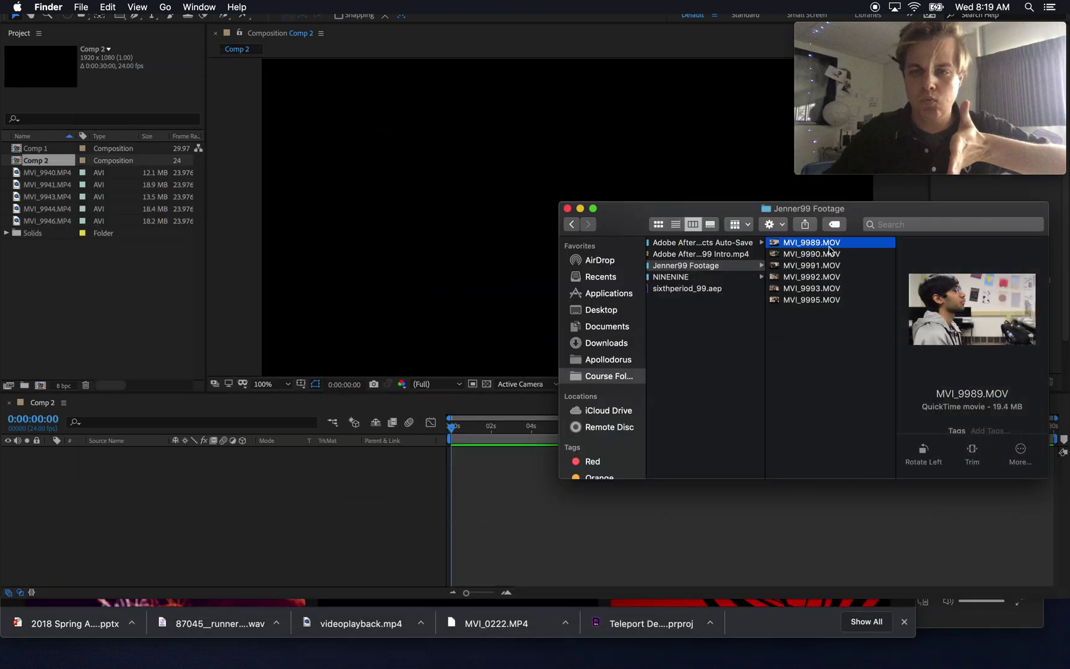
{"action": "left_click", "coordinate": [824, 260]}
{"action": "key", "text": "space"}
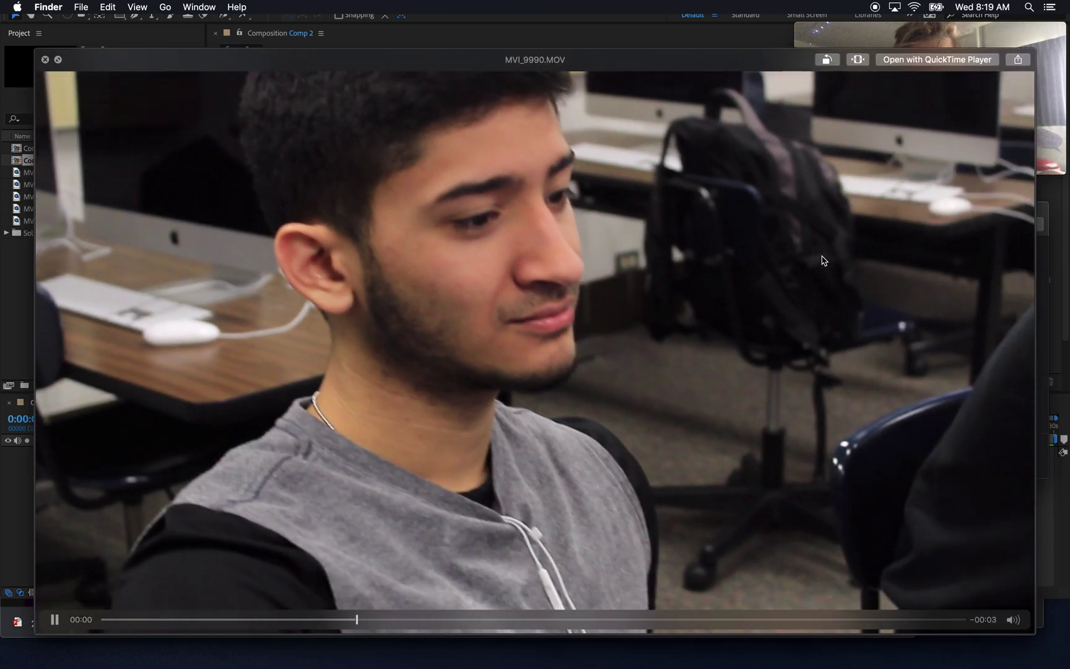
{"action": "key", "text": "space"}
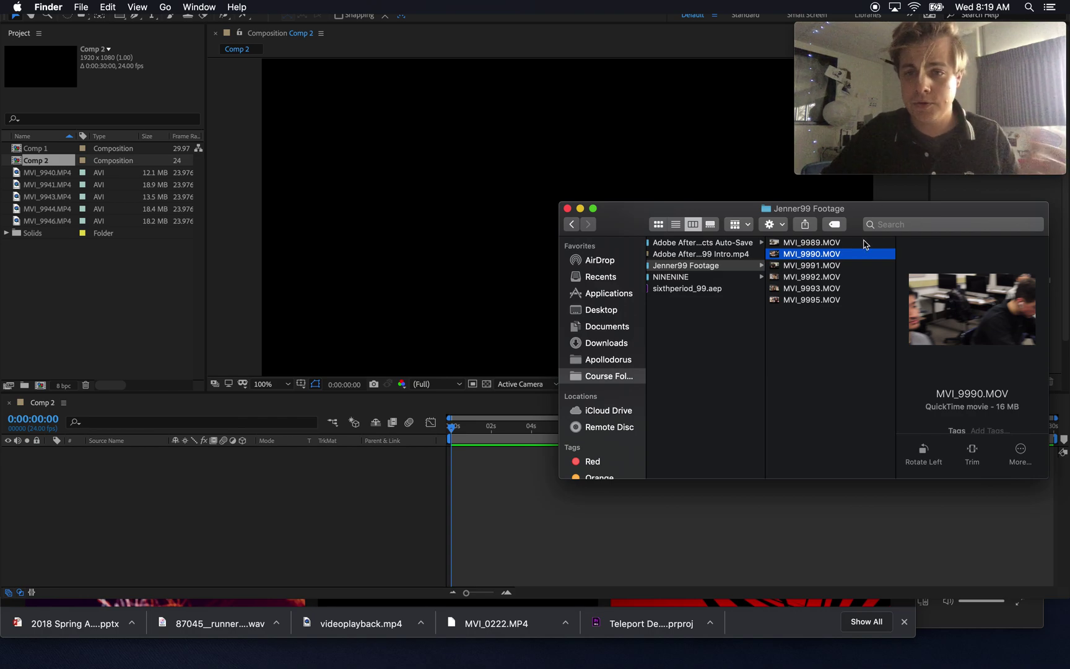
{"action": "left_click_drag", "start_coordinate": [810, 257], "coordinate": [523, 499]}
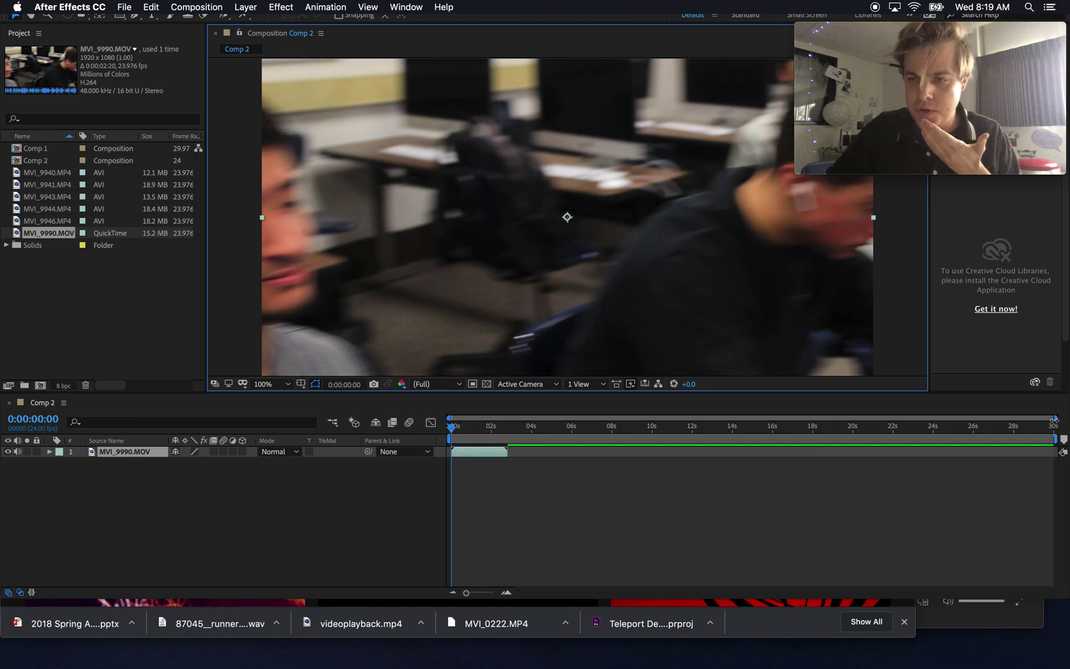
Zoom the timeline in and scrub the MVI_9990.MOV clip to 1:21.
{"action": "left_click", "coordinate": [438, 439]}
{"action": "key", "text": "equal"}
{"action": "key", "text": "equal"}
{"action": "key", "text": "equal"}
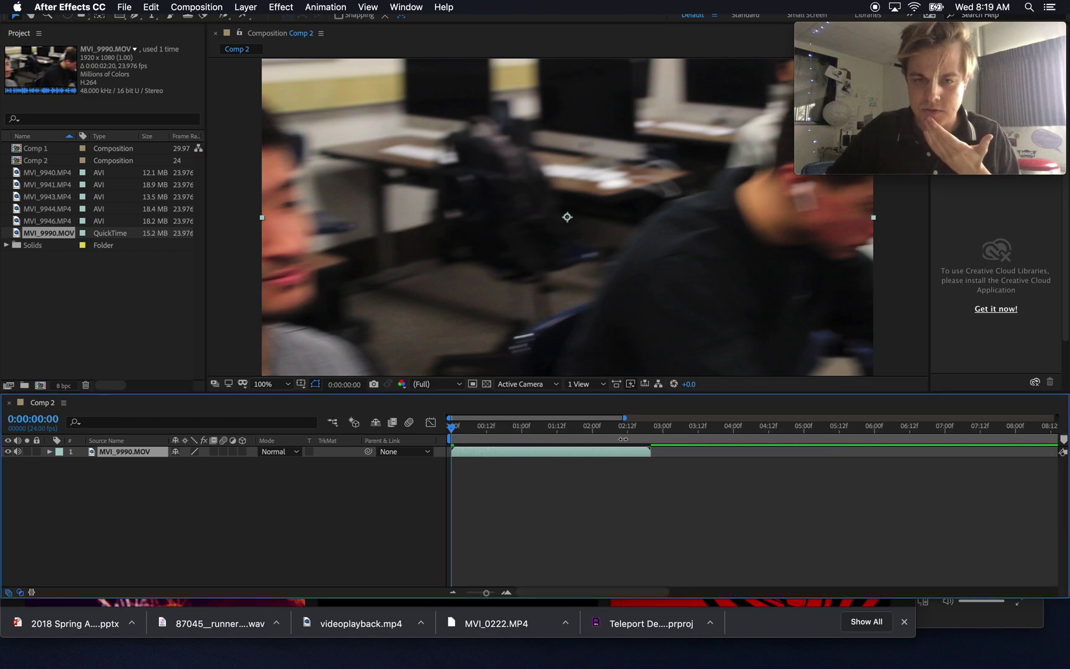
{"action": "left_click_drag", "start_coordinate": [484, 431], "coordinate": [586, 432]}
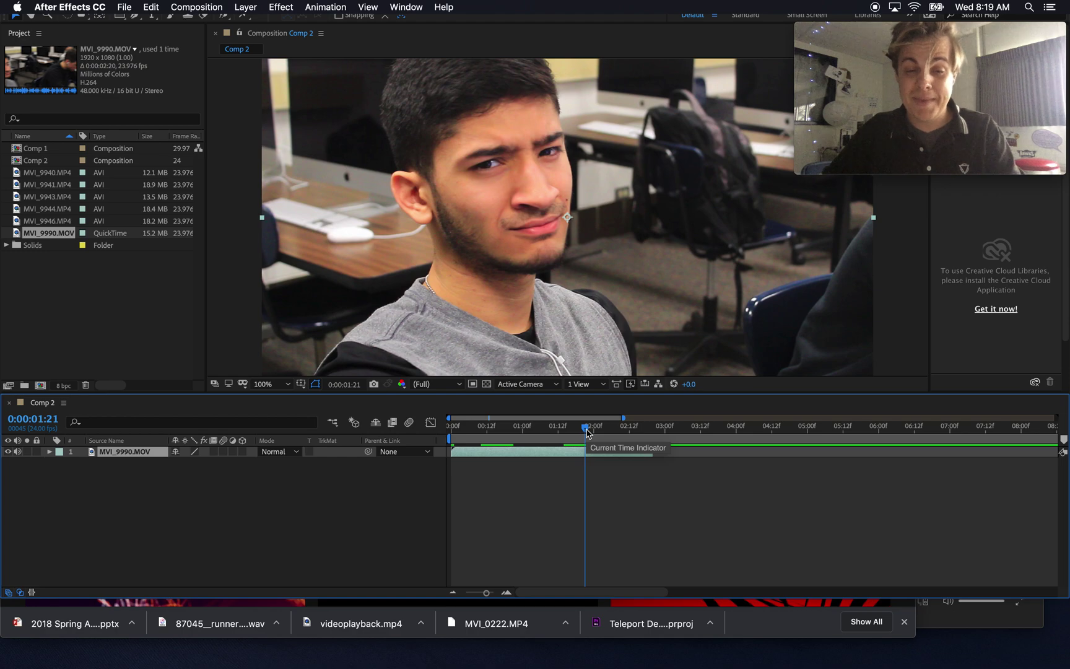
Duplicate the clip, trimming layer 1 to start at 1:21 and layer 2 to end there.
{"action": "key", "text": "super+d"}
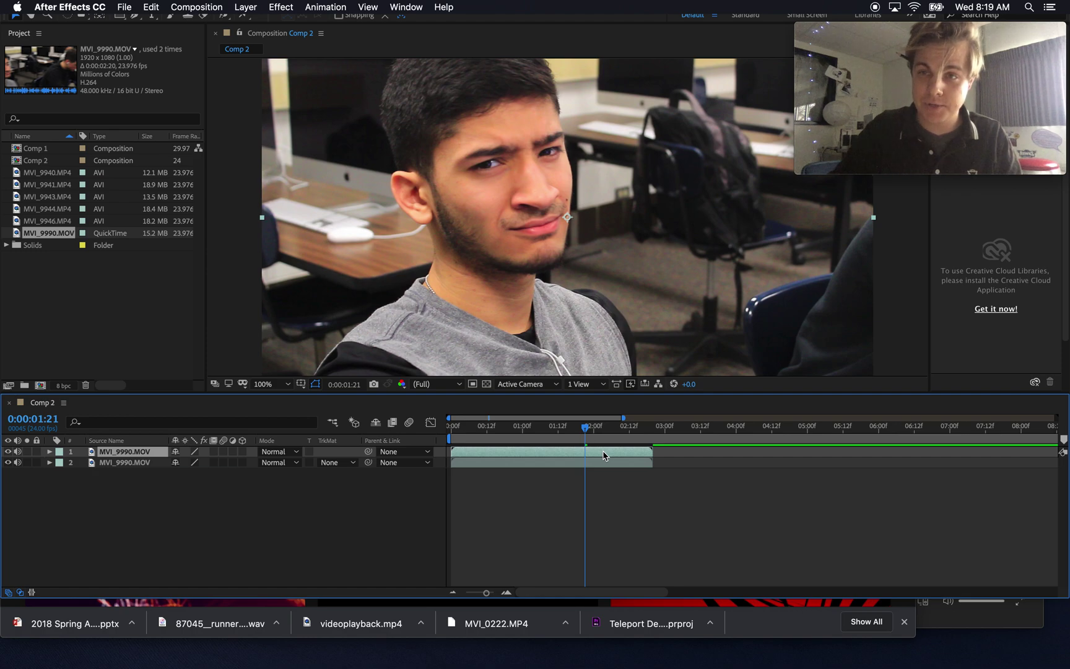
{"action": "key", "text": "alt+bracketleft"}
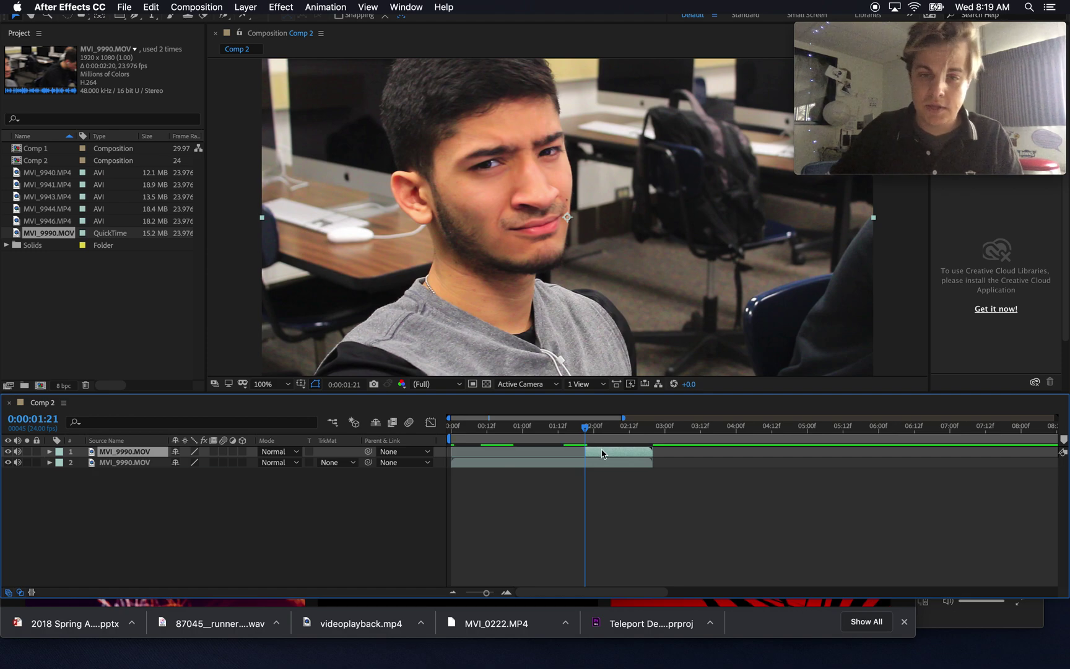
{"action": "left_click", "coordinate": [601, 466]}
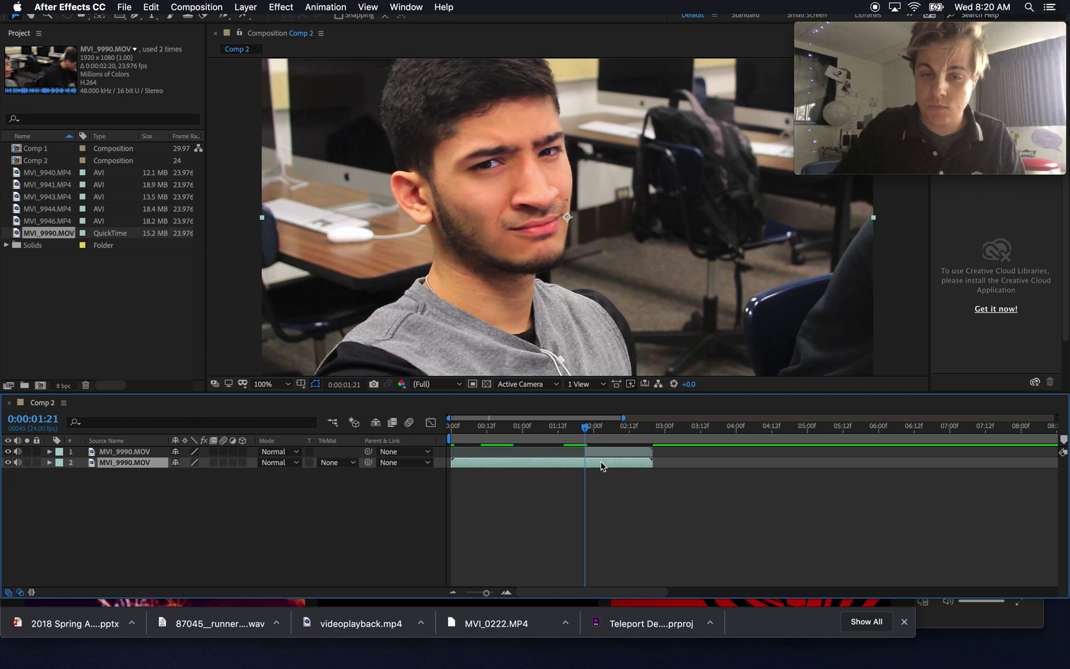
{"action": "key", "text": "alt+bracketright"}
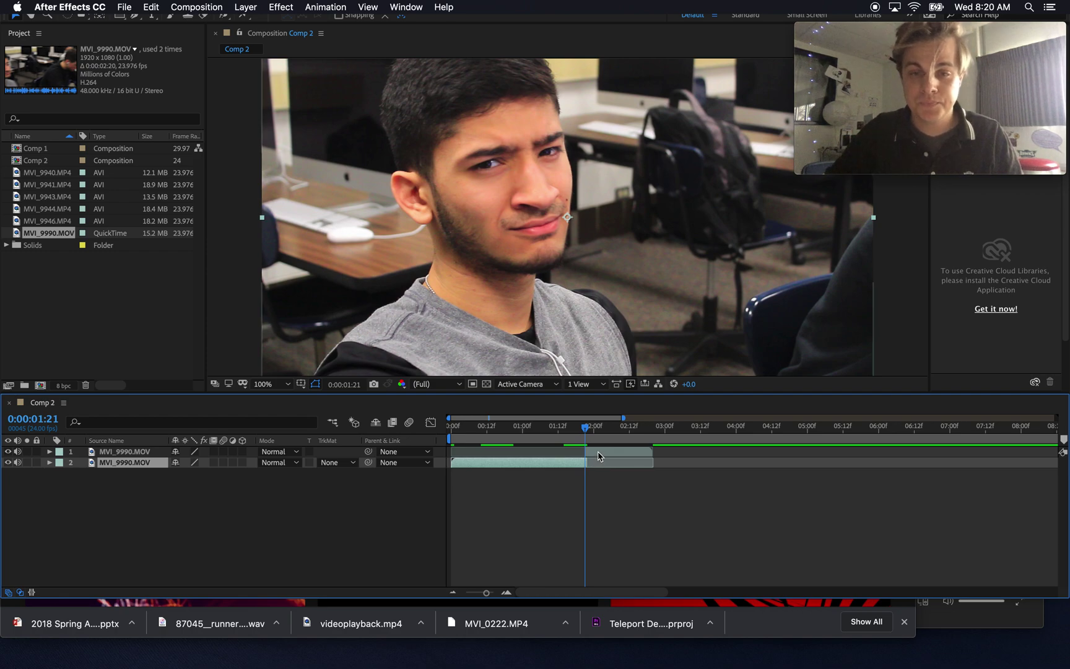
{"action": "left_click", "coordinate": [590, 449]}
Apply Time > Freeze Frame to layer 1 at 1:20, preview the hold, and shorten the frozen layer.
{"action": "right_click", "coordinate": [598, 455]}
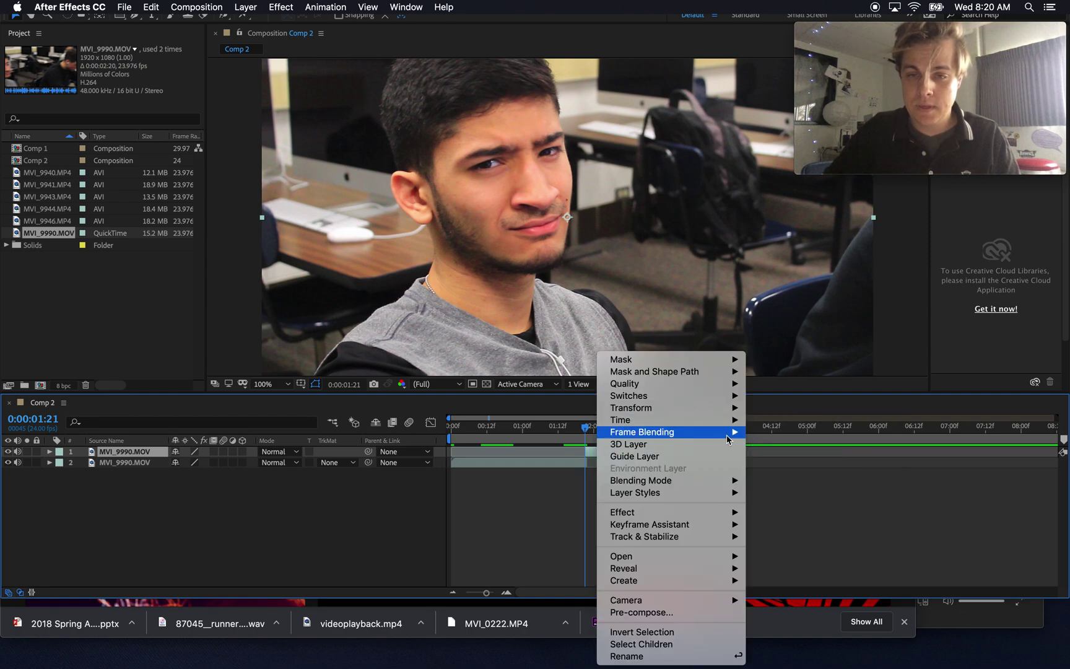
{"action": "mouse_move", "coordinate": [731, 420]}
{"action": "left_click", "coordinate": [785, 457]}
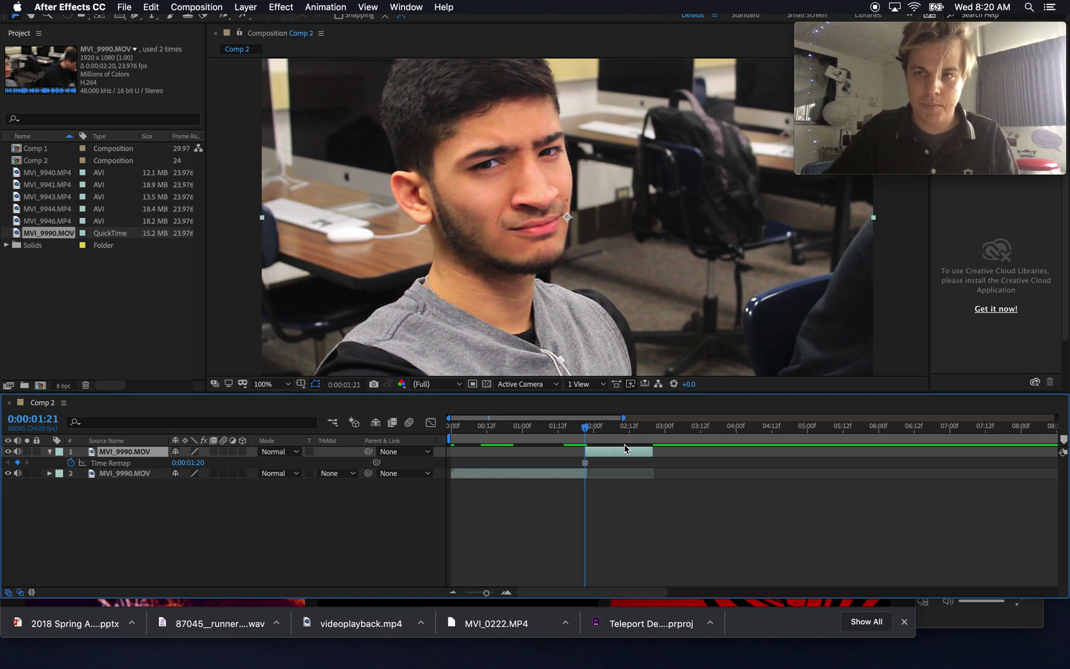
{"action": "key", "text": "space"}
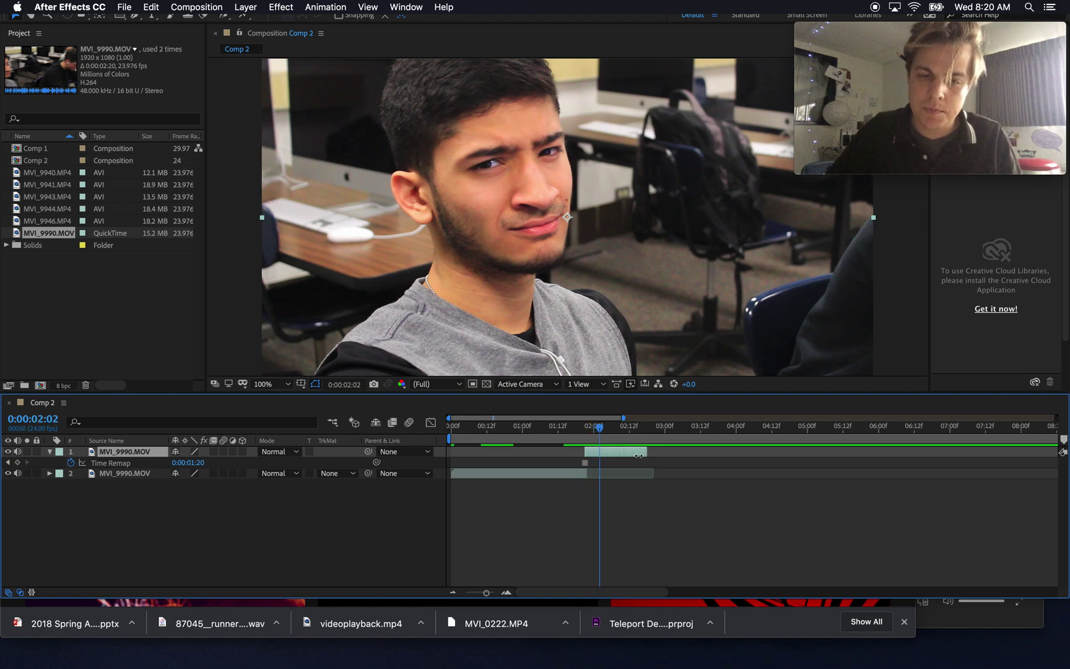
{"action": "left_click_drag", "start_coordinate": [638, 456], "coordinate": [608, 456]}
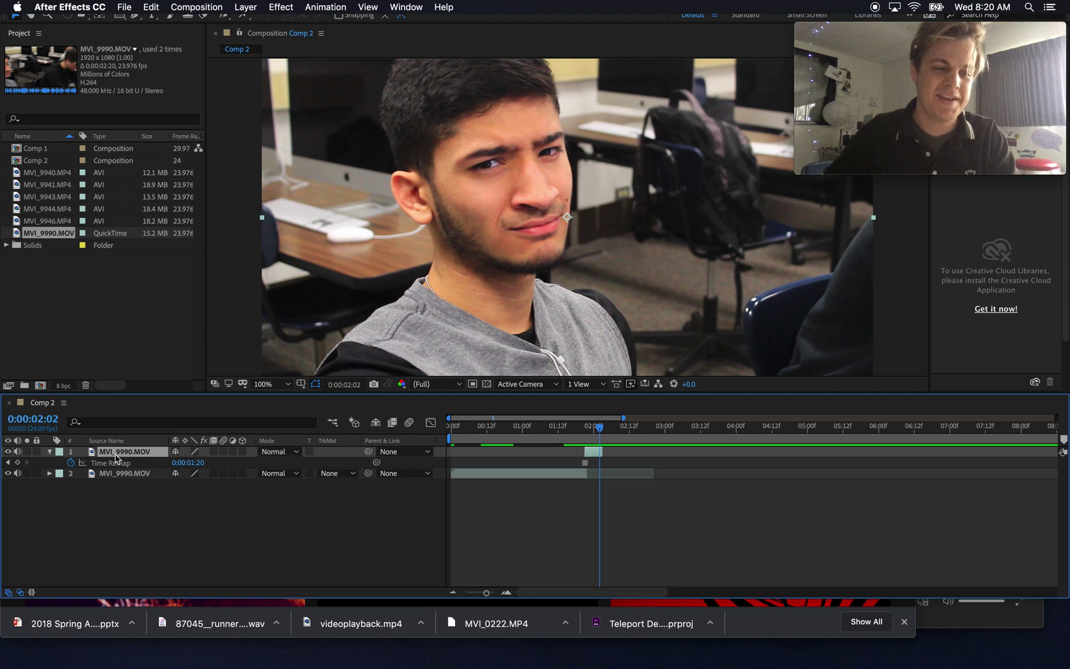
Scale the top clip layer to 111% and nudge it slightly left and down.
{"action": "key", "text": "s"}
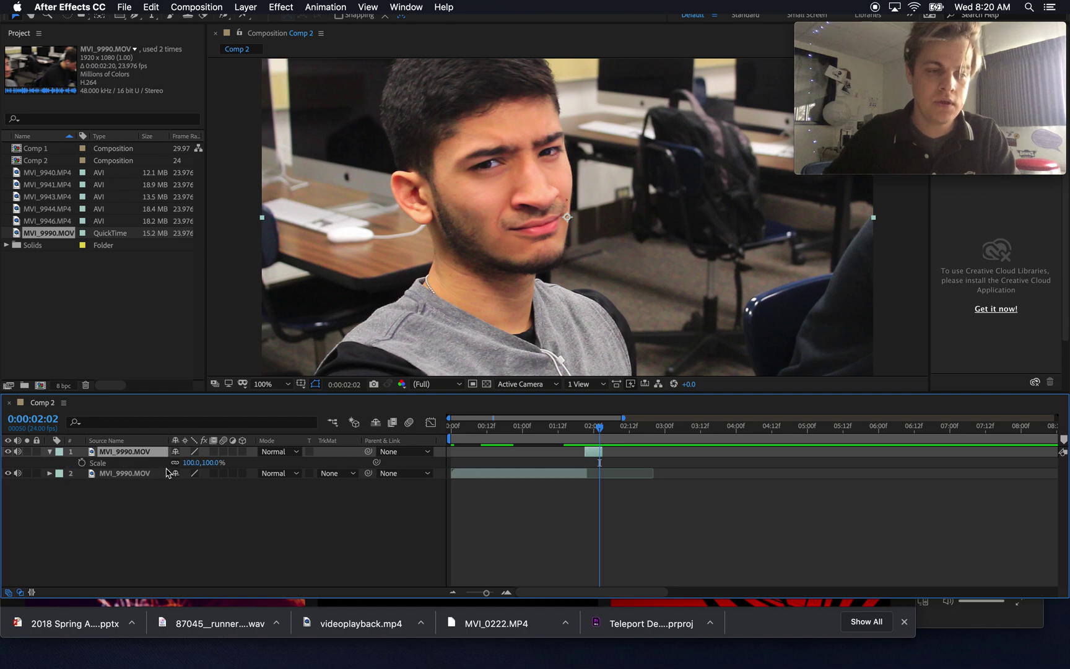
{"action": "left_click_drag", "start_coordinate": [185, 463], "coordinate": [205, 461]}
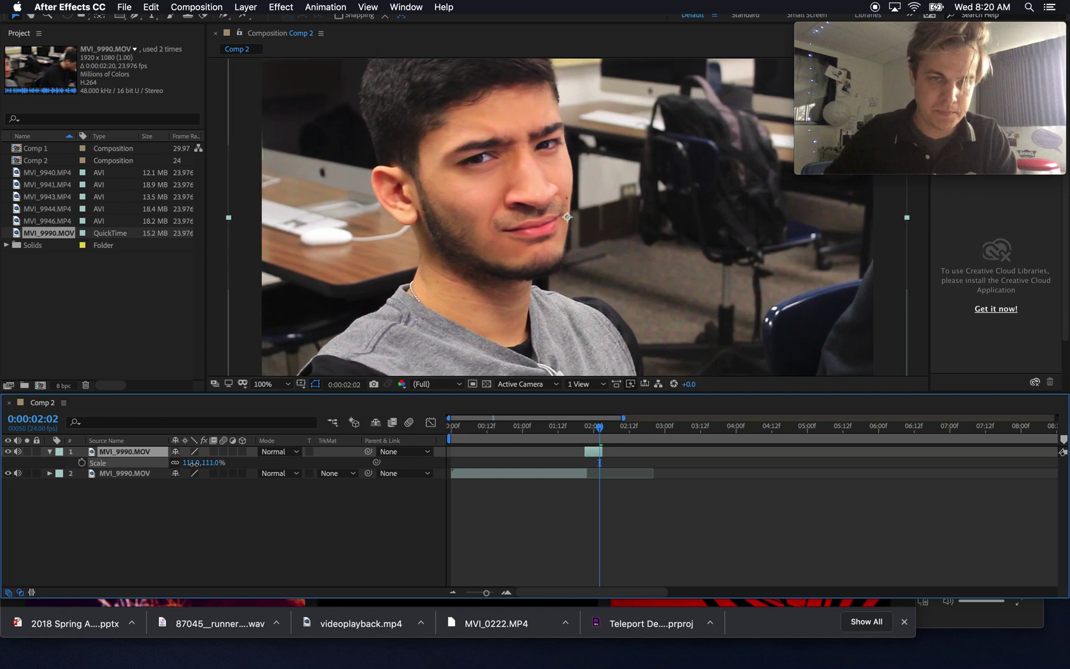
{"action": "key", "text": "comma"}
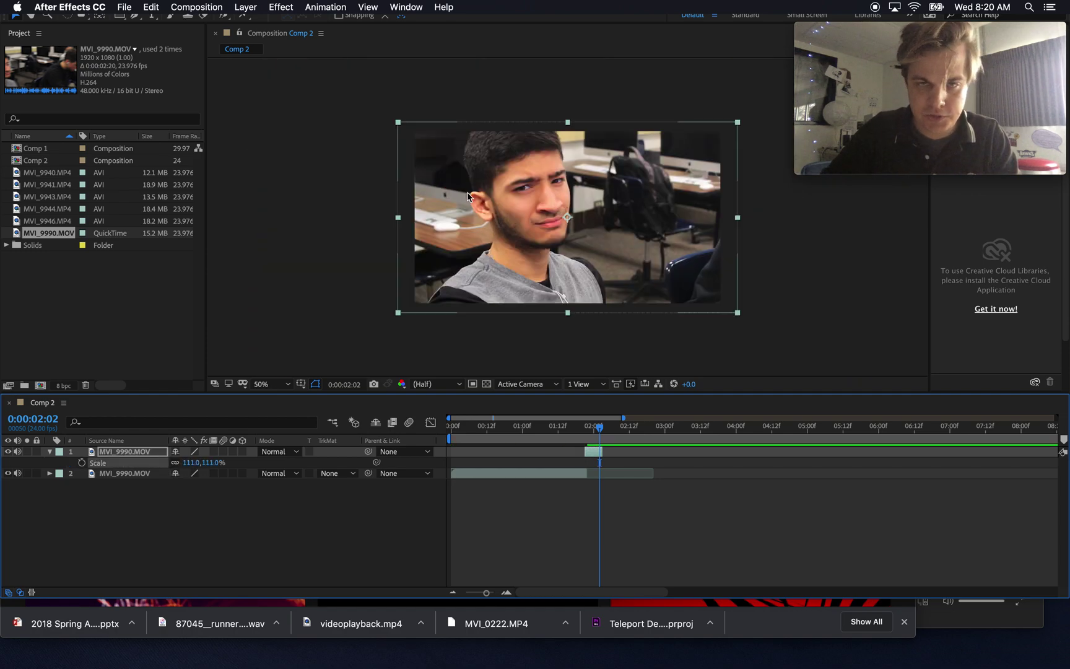
{"action": "left_click_drag", "start_coordinate": [467, 196], "coordinate": [460, 203]}
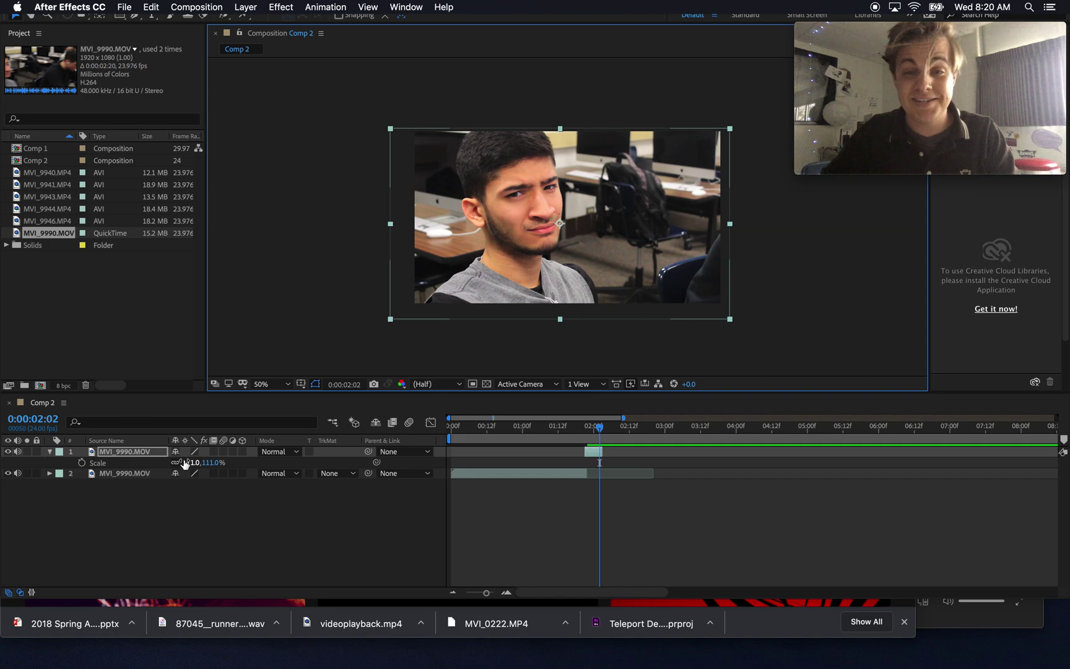
Duplicate the layer, shift the copy later to 02:06, scale it to 130% and nudge it down.
{"action": "key", "text": "super+d"}
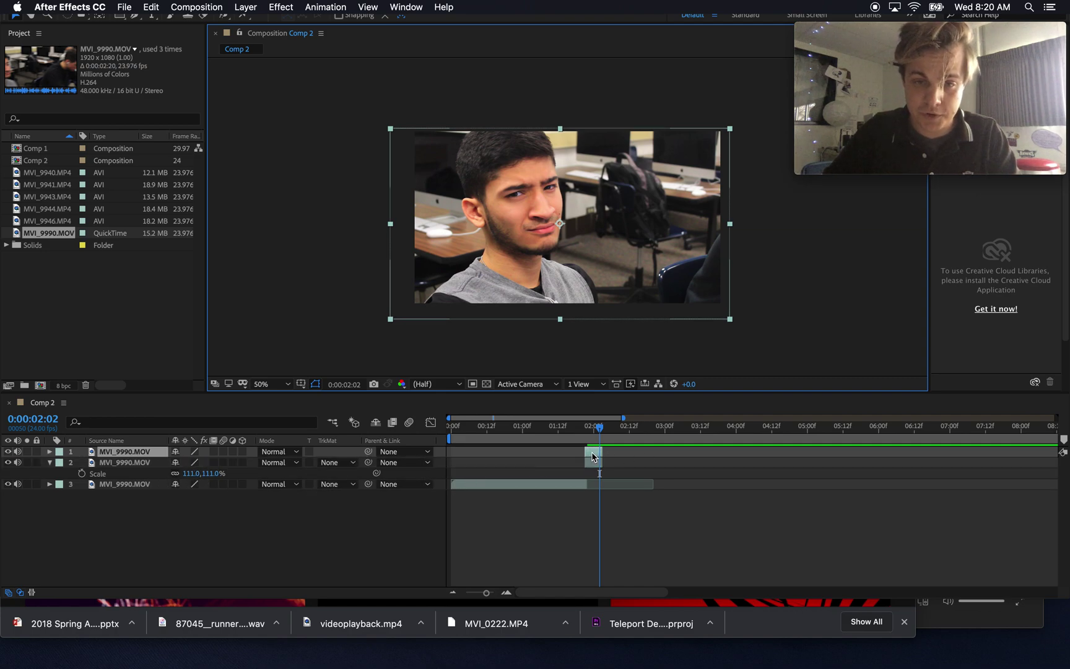
{"action": "left_click_drag", "start_coordinate": [593, 457], "coordinate": [680, 453]}
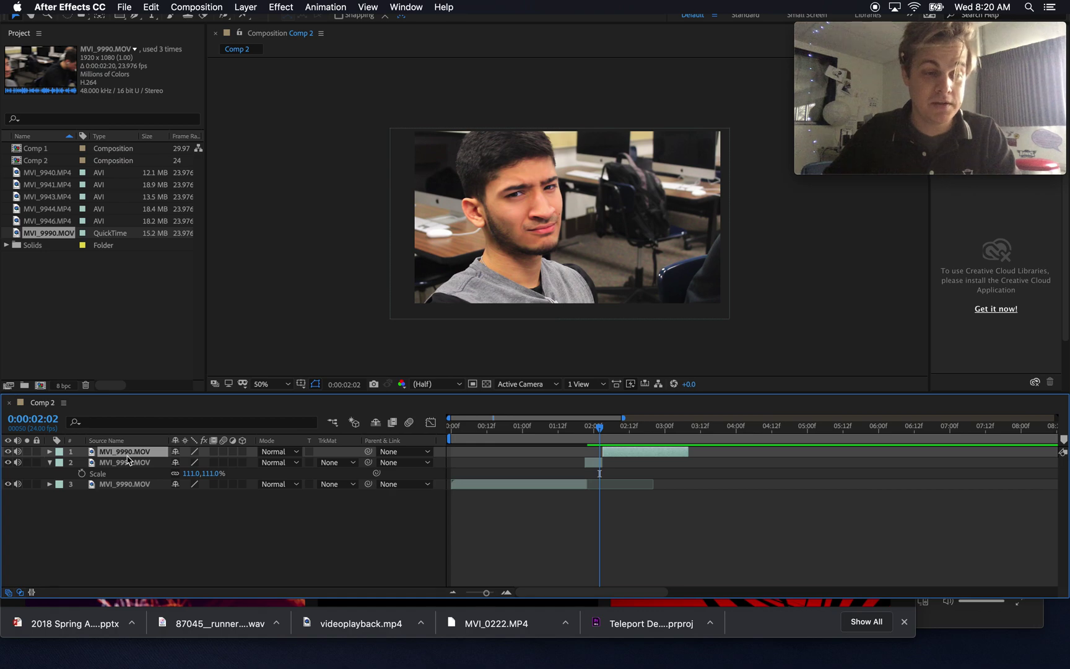
{"action": "key", "text": "s"}
{"action": "left_click_drag", "start_coordinate": [191, 462], "coordinate": [202, 463]}
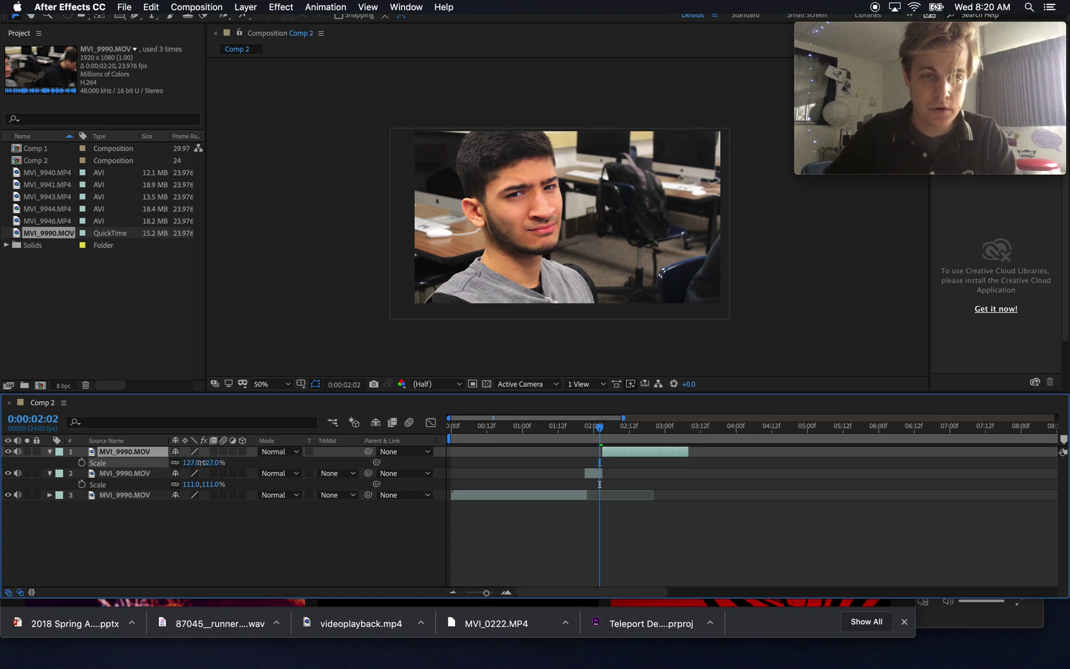
{"action": "left_click_drag", "start_coordinate": [607, 433], "coordinate": [612, 430]}
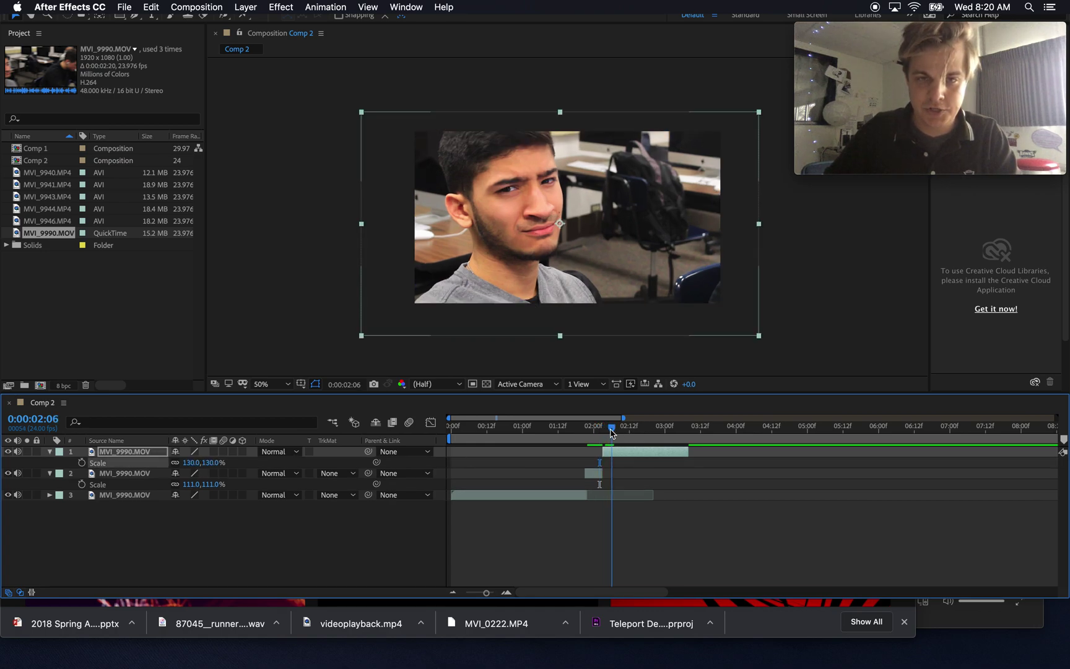
{"action": "left_click_drag", "start_coordinate": [509, 171], "coordinate": [513, 186]}
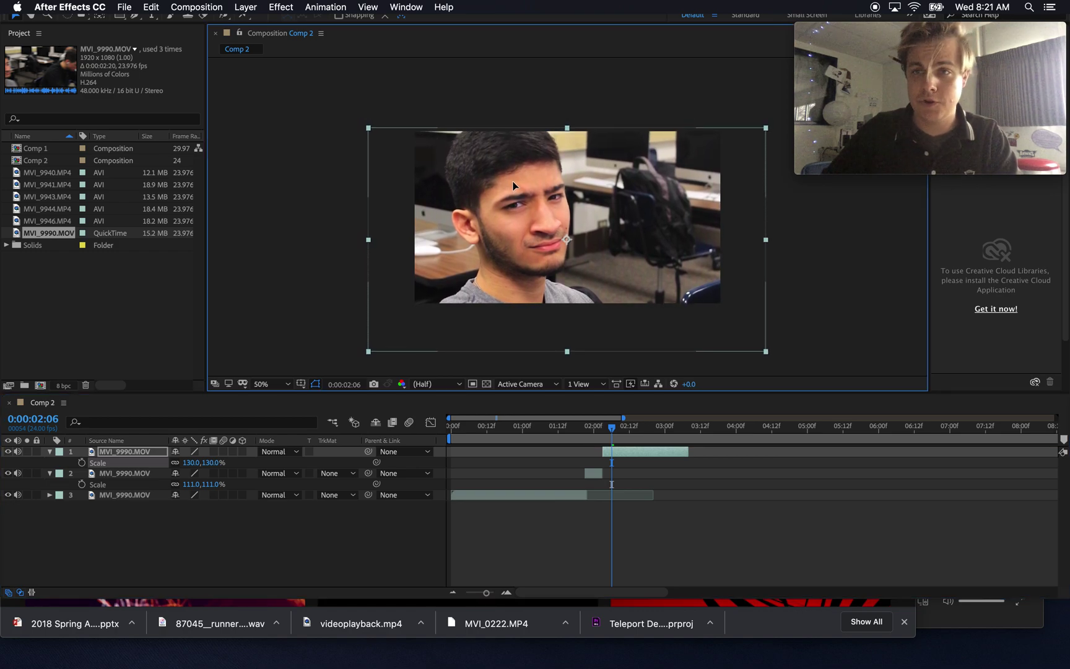
Review the cut around 01:12 and mute the bottom layer's audio.
{"action": "left_click_drag", "start_coordinate": [610, 431], "coordinate": [560, 433]}
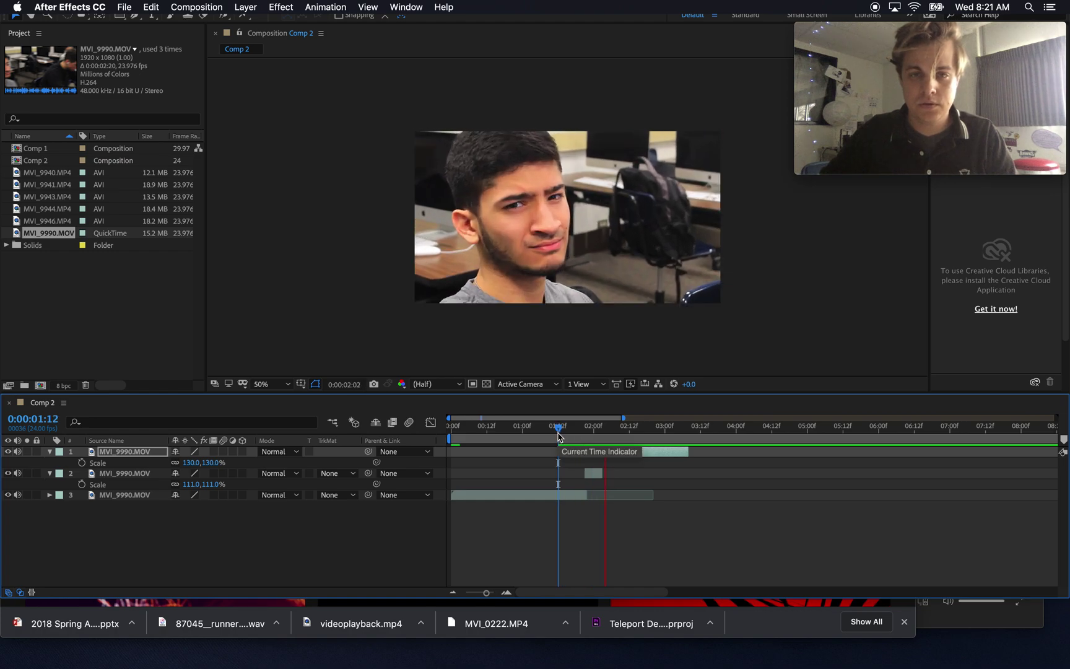
{"action": "key", "text": "space"}
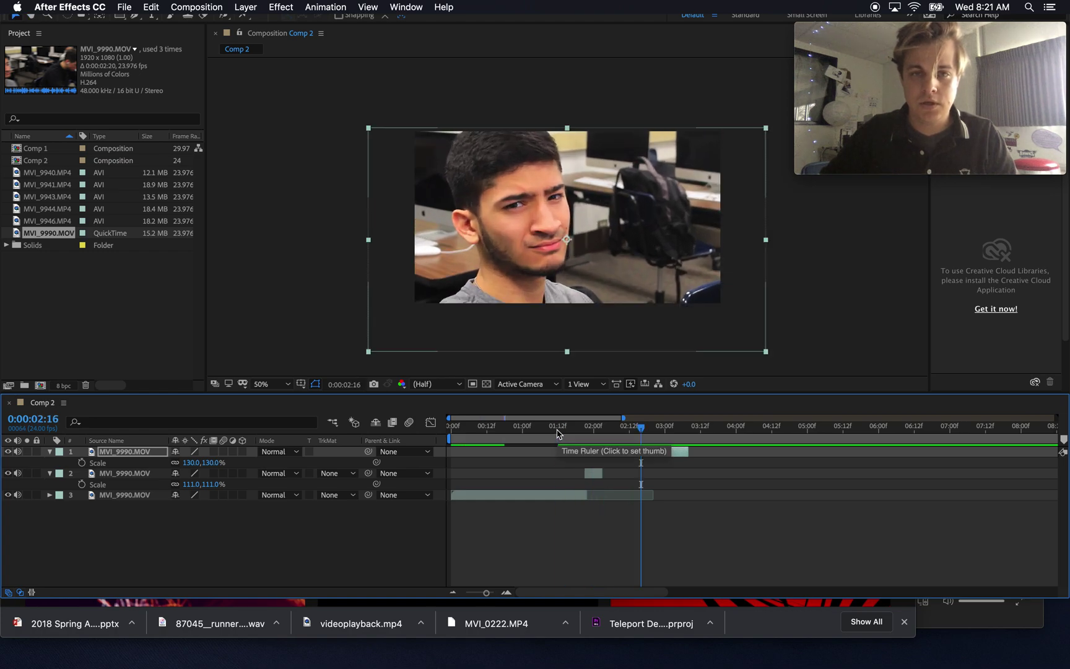
{"action": "left_click", "coordinate": [18, 495]}
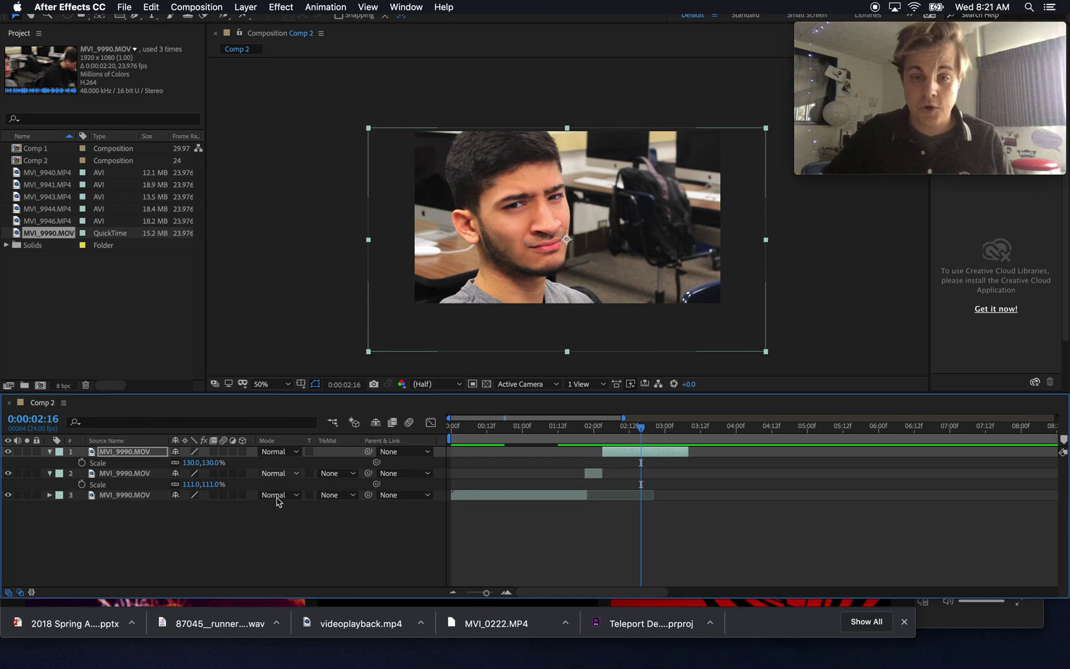
Duplicate the 130% layer and rename the second layer 'background'.
{"action": "left_click", "coordinate": [617, 452]}
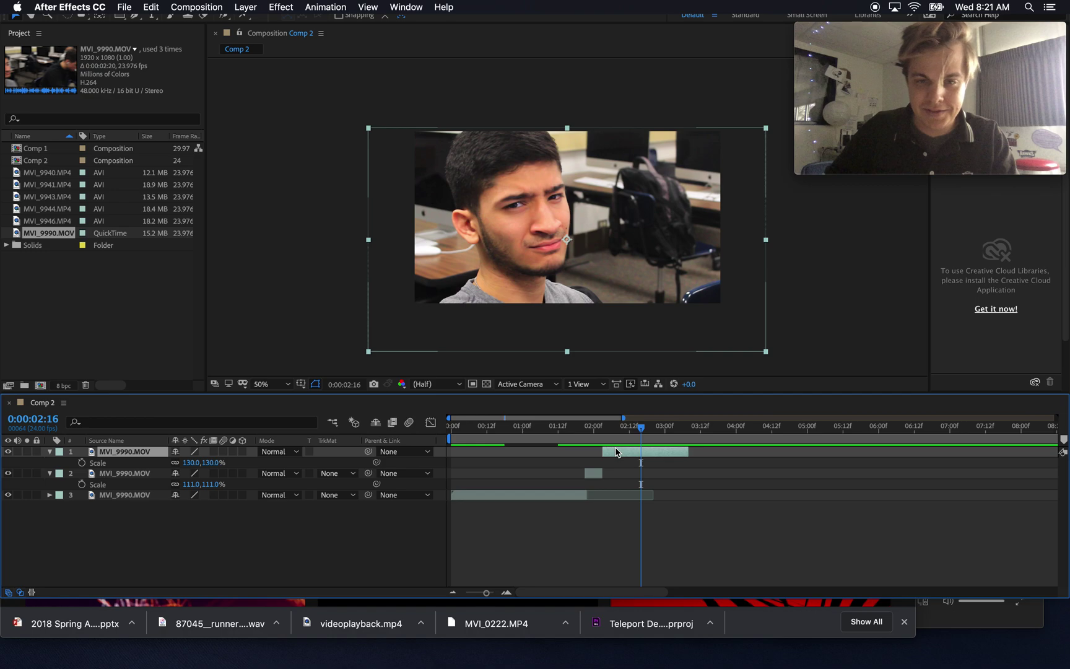
{"action": "key", "text": "super+d"}
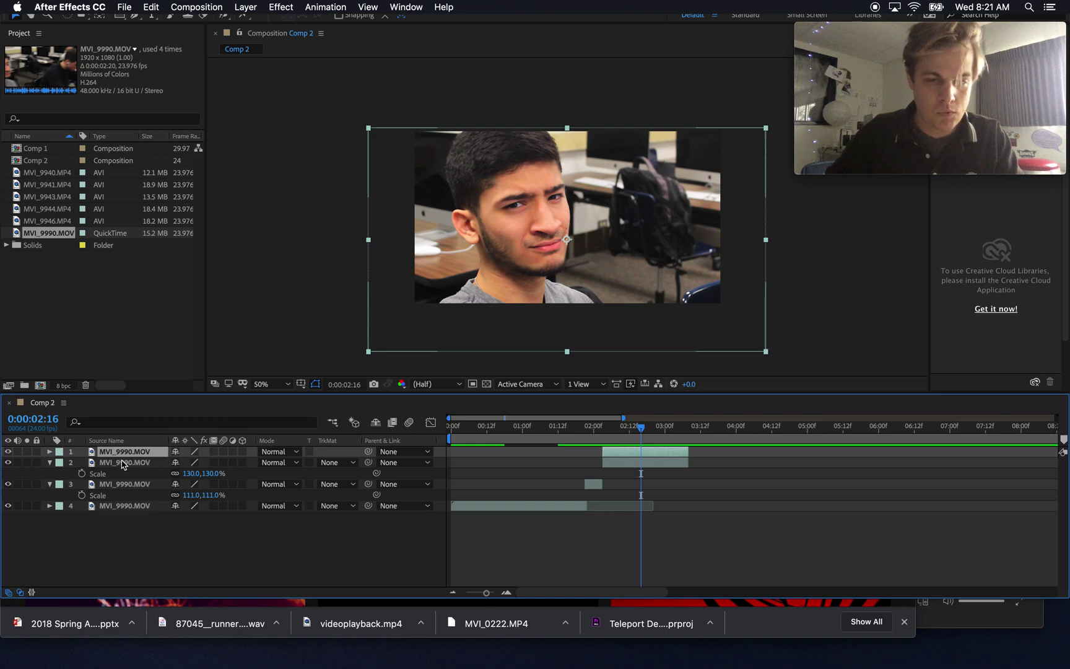
{"action": "left_click", "coordinate": [146, 461]}
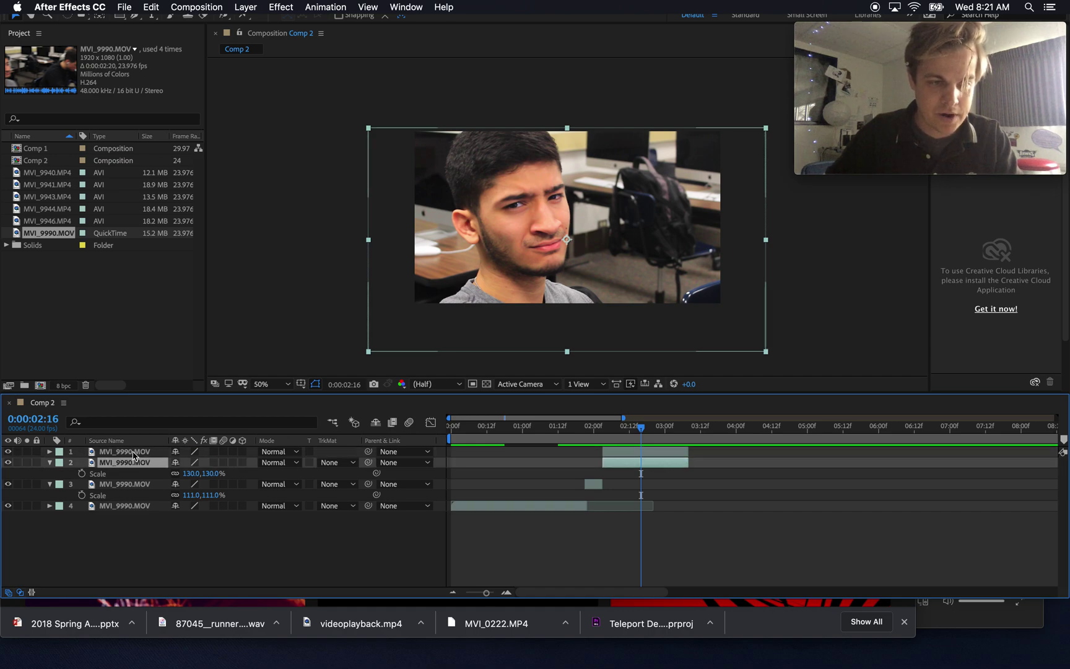
{"action": "key", "text": "Return"}
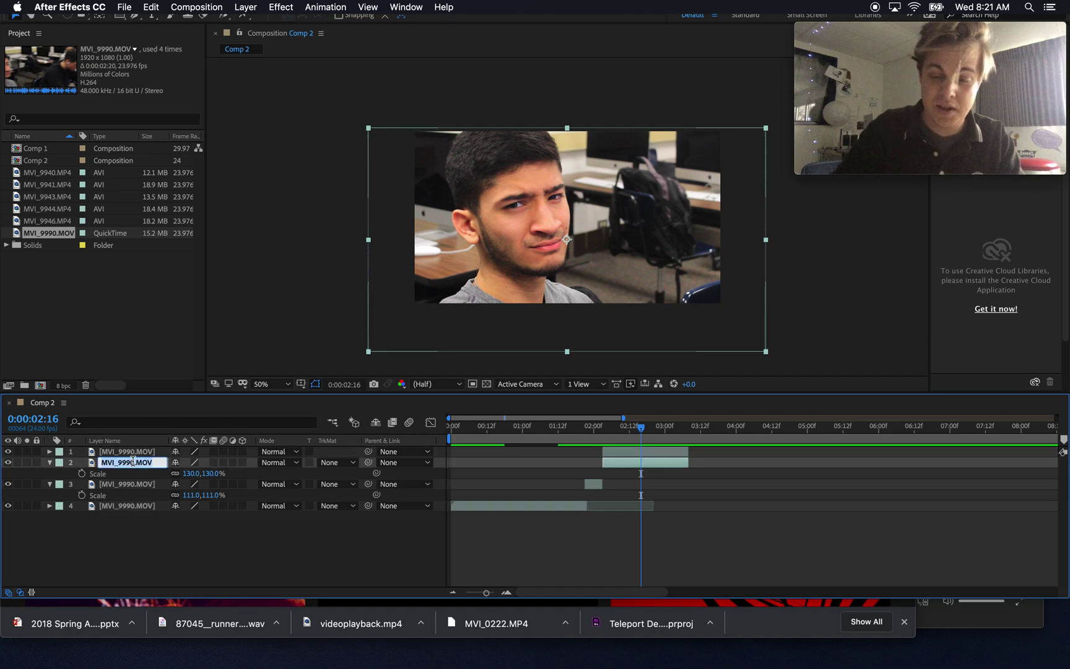
{"action": "type", "text": "backg"}
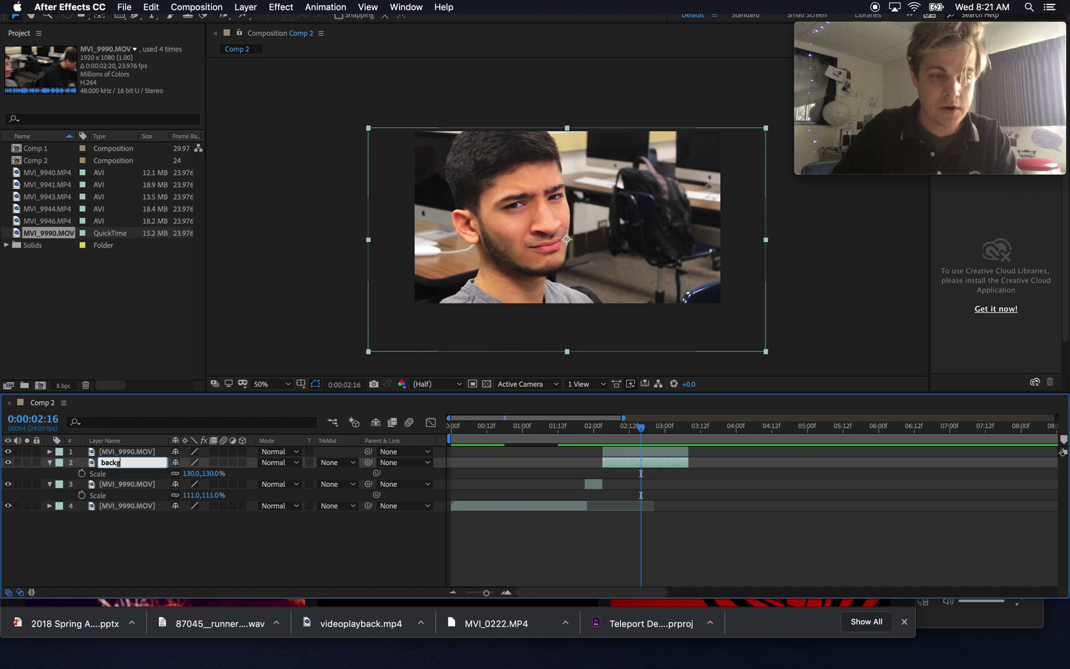
{"action": "type", "text": "round"}
{"action": "key", "text": "Return"}
Rename the top layer 'subject'.
{"action": "left_click", "coordinate": [135, 455]}
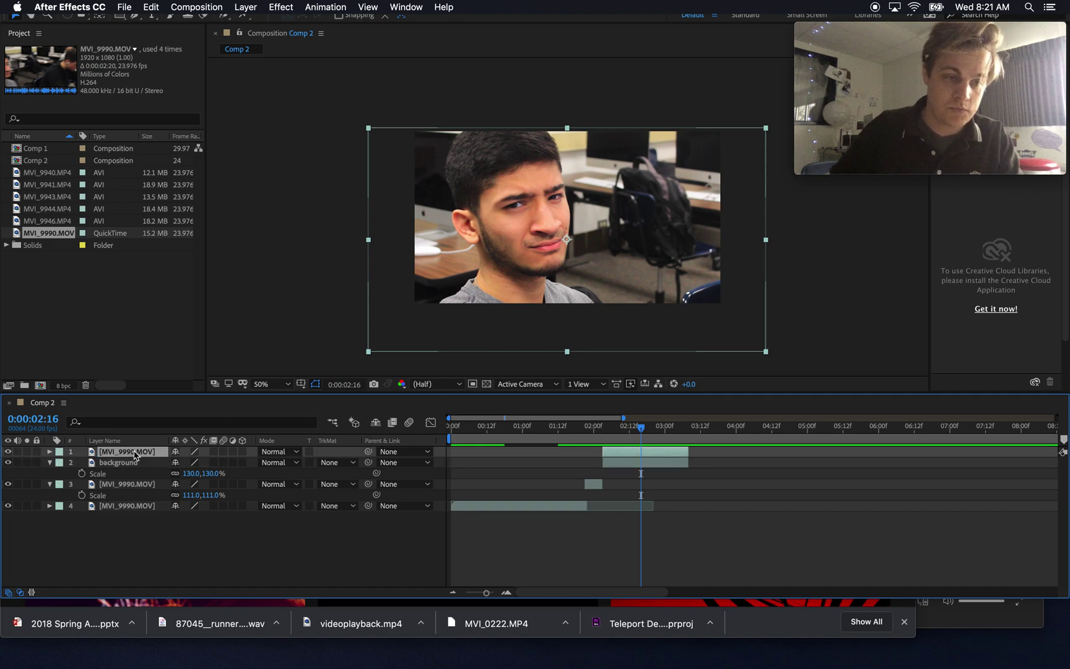
{"action": "key", "text": "Return"}
{"action": "type", "text": "subject"}
{"action": "key", "text": "Return"}
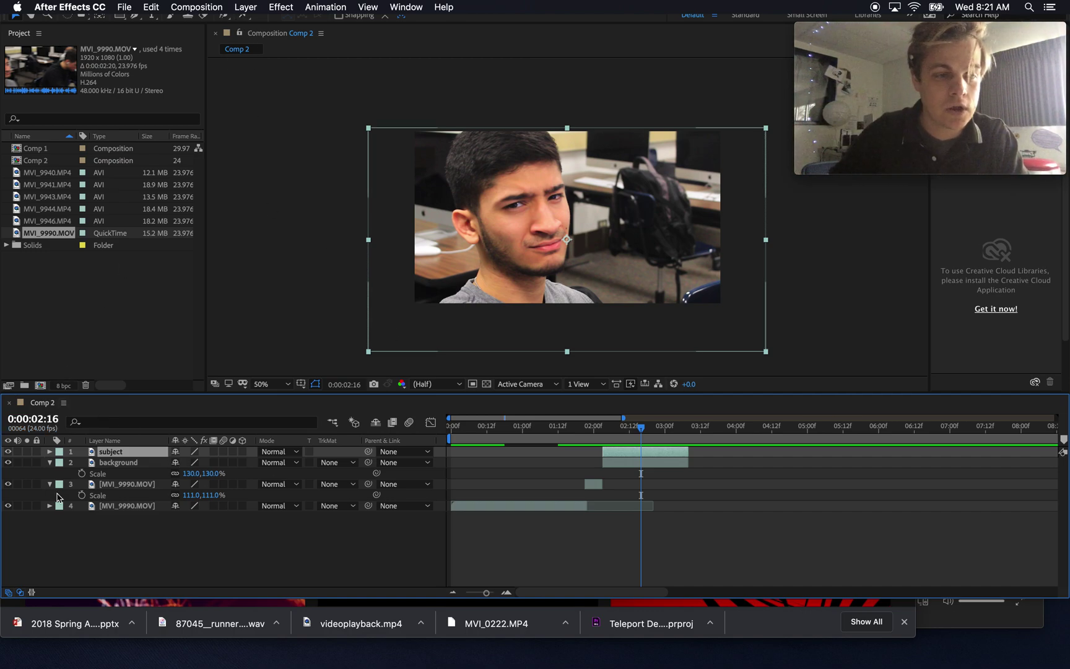
{"action": "left_click", "coordinate": [136, 17]}
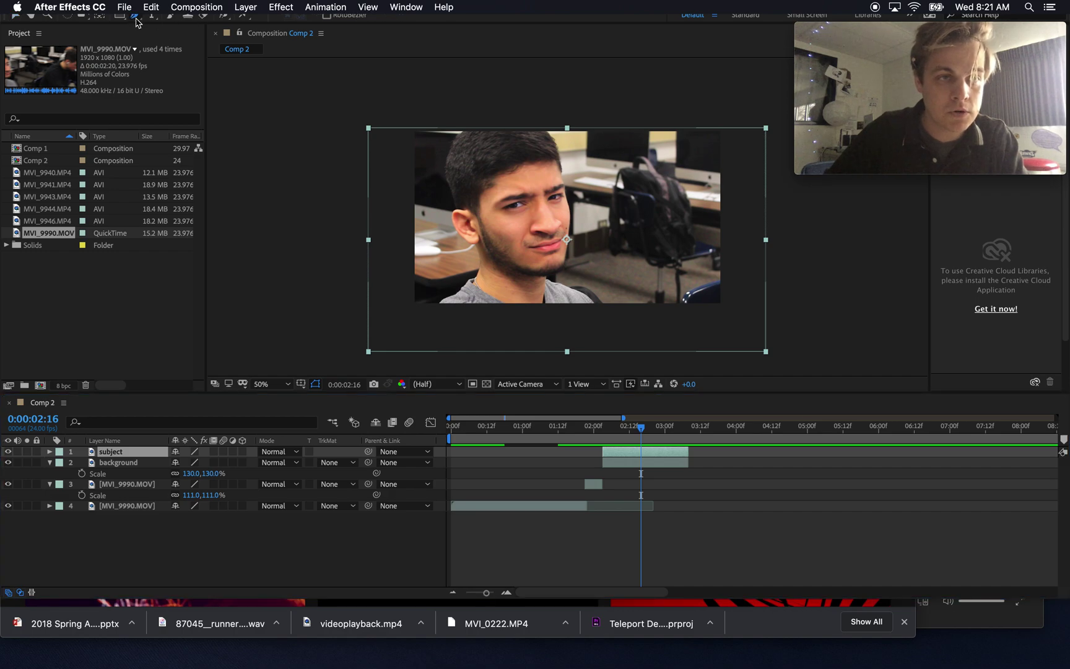
Start a Pen mask on the subject layer up the left shoulder, past the ear and over the hair.
{"action": "left_click", "coordinate": [438, 305]}
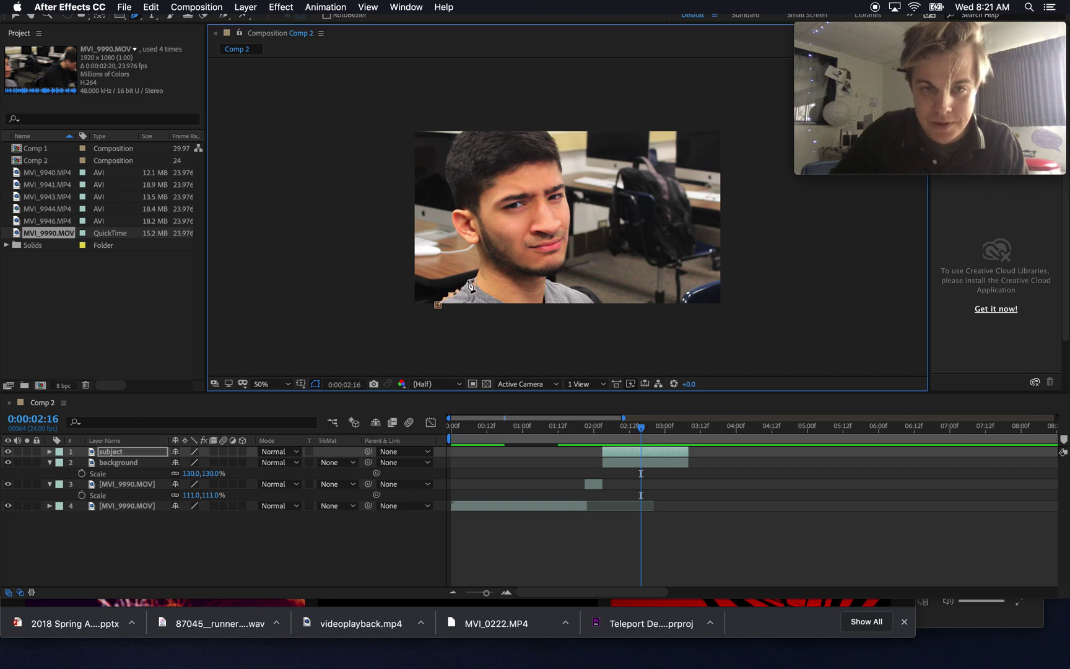
{"action": "left_click", "coordinate": [474, 278]}
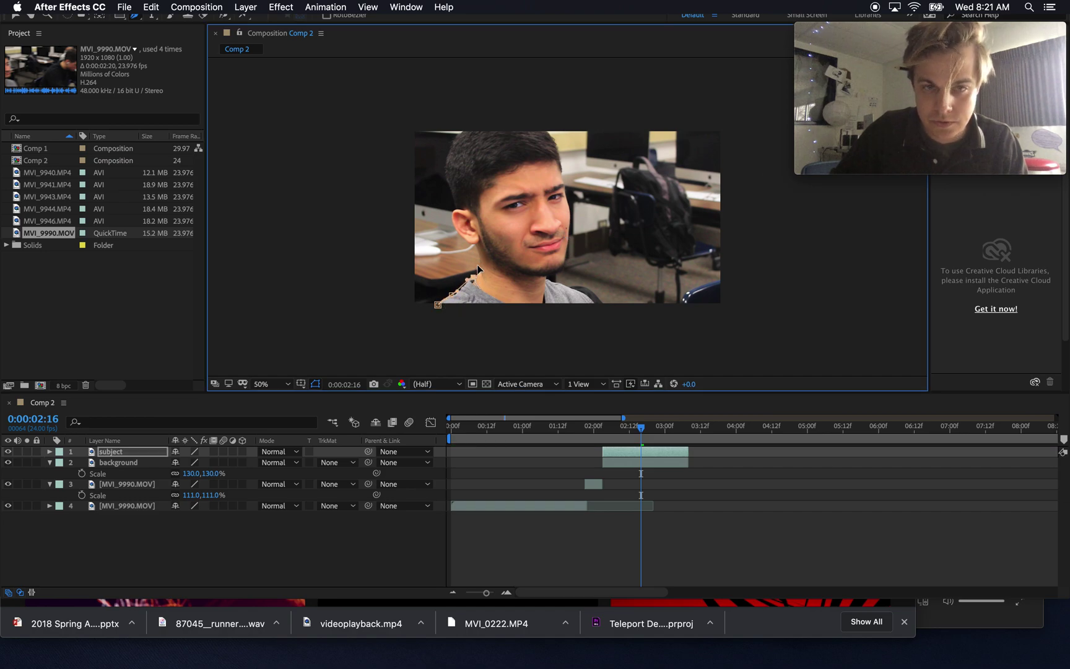
{"action": "left_click", "coordinate": [475, 247]}
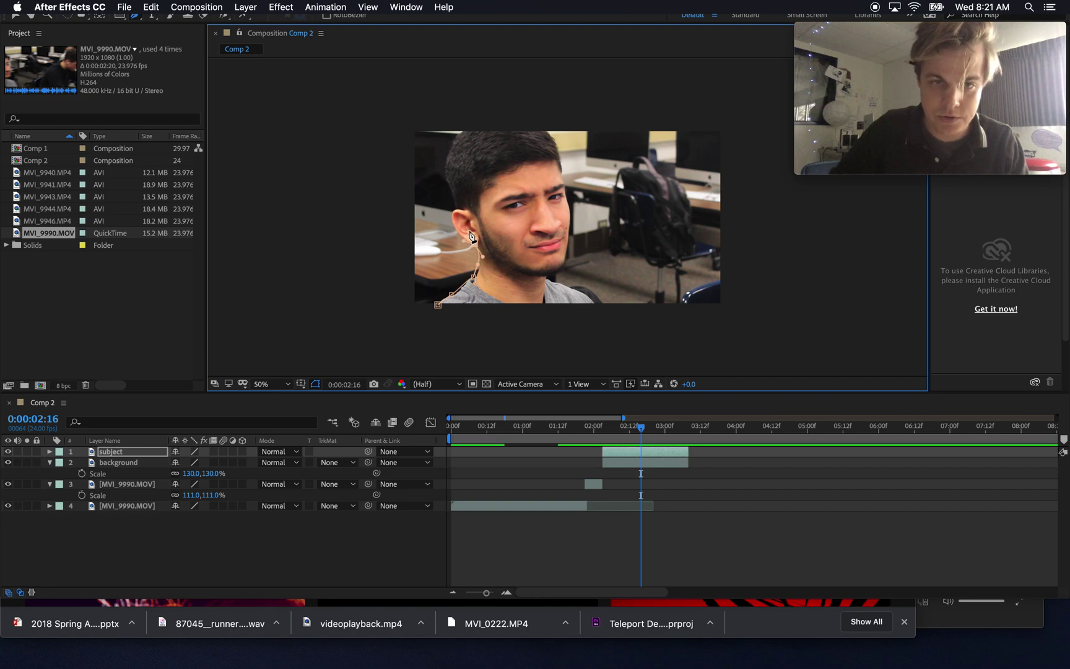
{"action": "left_click", "coordinate": [456, 210]}
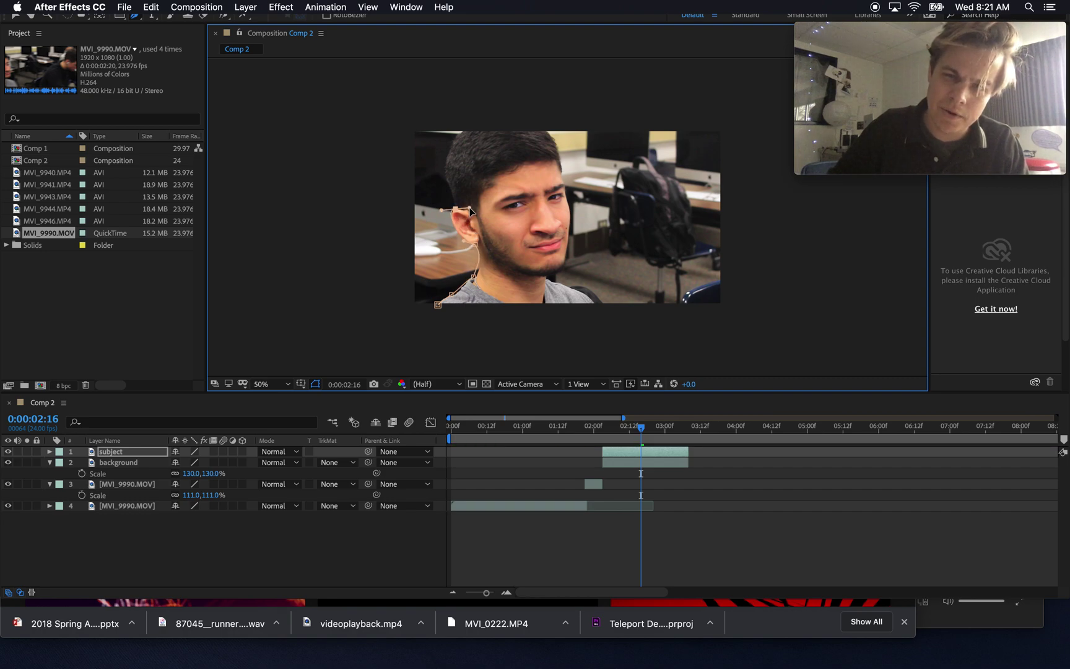
{"action": "left_click", "coordinate": [447, 194]}
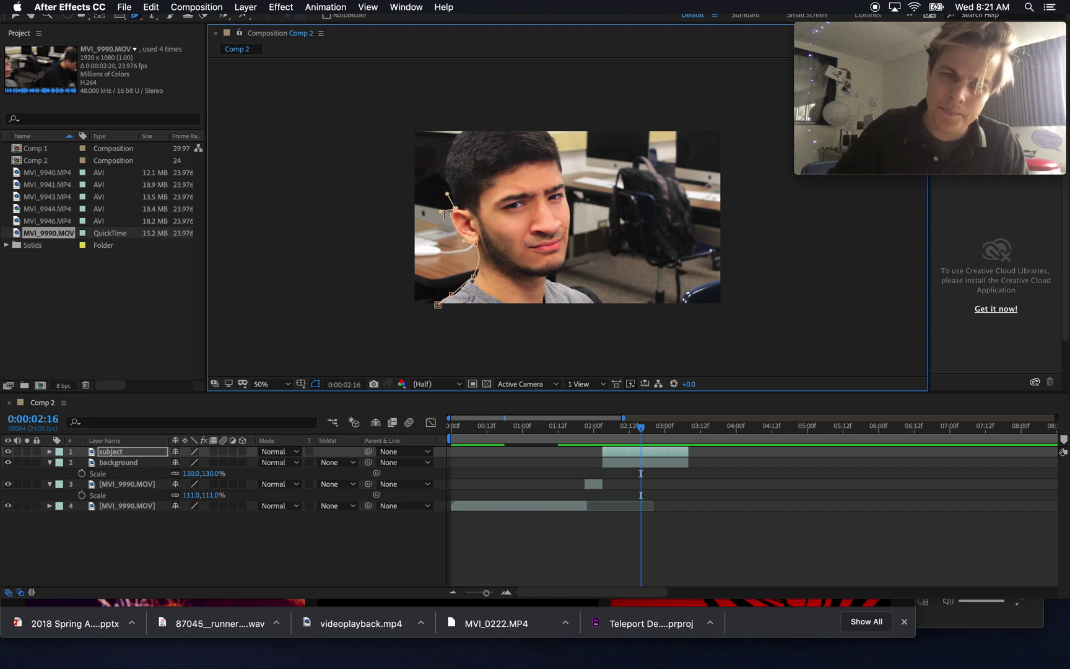
{"action": "left_click_drag", "start_coordinate": [463, 130], "coordinate": [494, 119]}
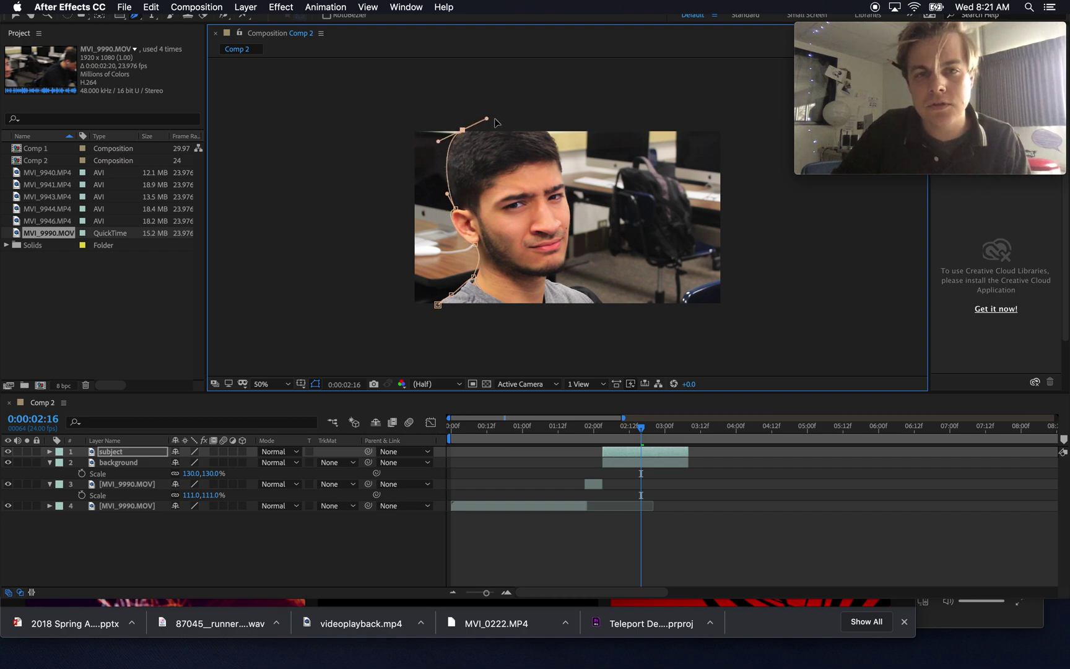
{"action": "left_click", "coordinate": [547, 133]}
Finish the mask down the right side of the head and shoulder, close it, and hide the background layer.
{"action": "left_click", "coordinate": [561, 174]}
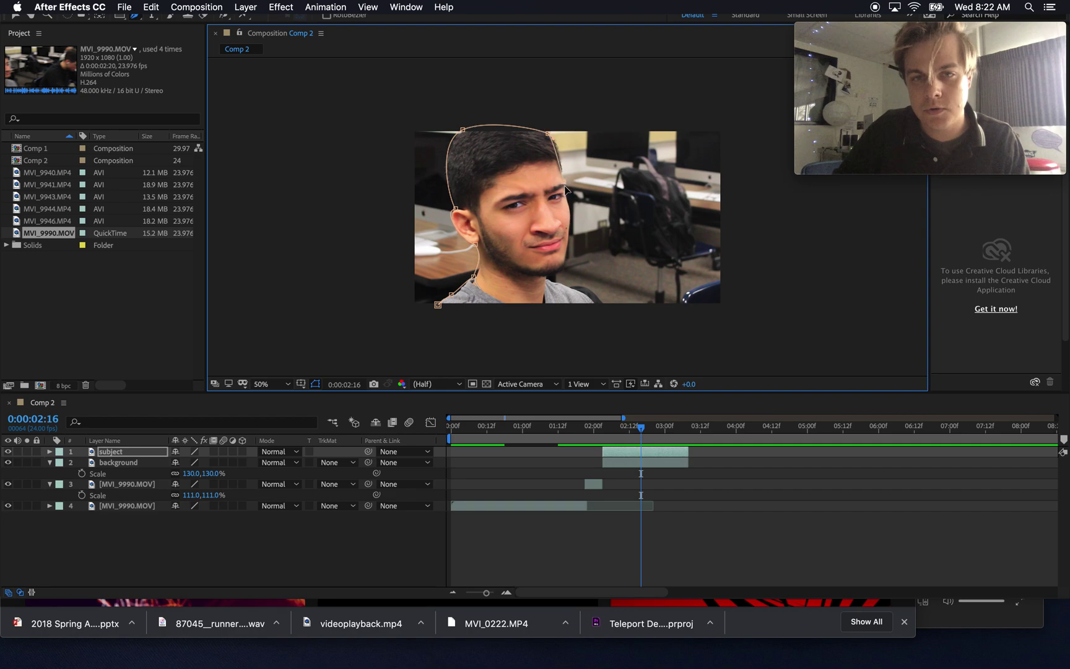
{"action": "left_click", "coordinate": [566, 189]}
{"action": "left_click", "coordinate": [565, 265]}
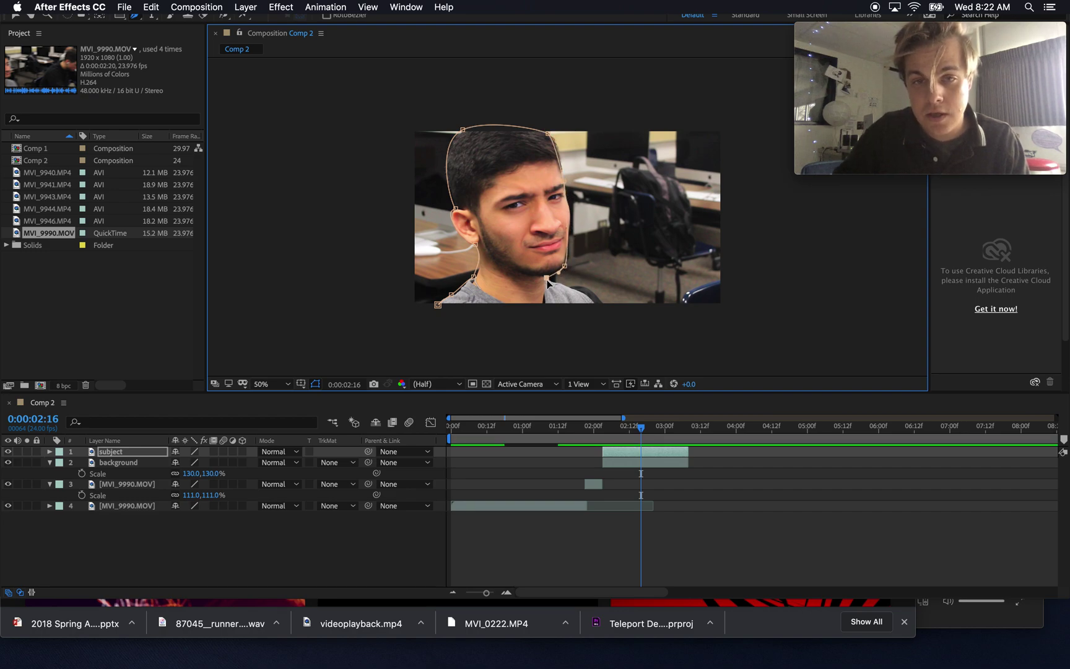
{"action": "left_click", "coordinate": [575, 289]}
{"action": "left_click", "coordinate": [594, 310]}
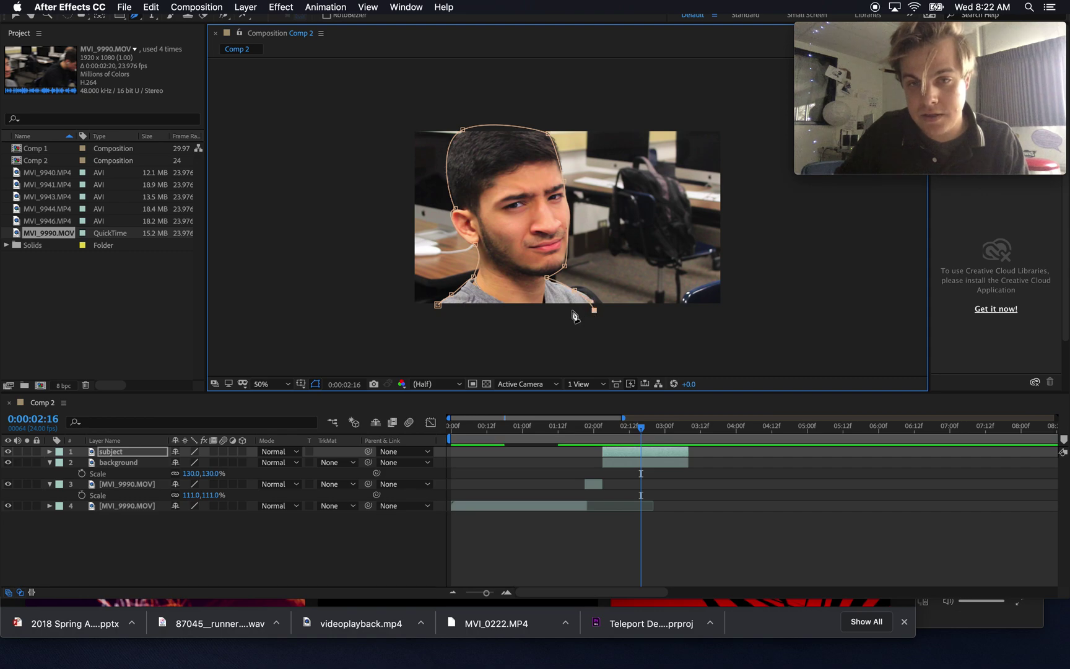
{"action": "left_click", "coordinate": [438, 306]}
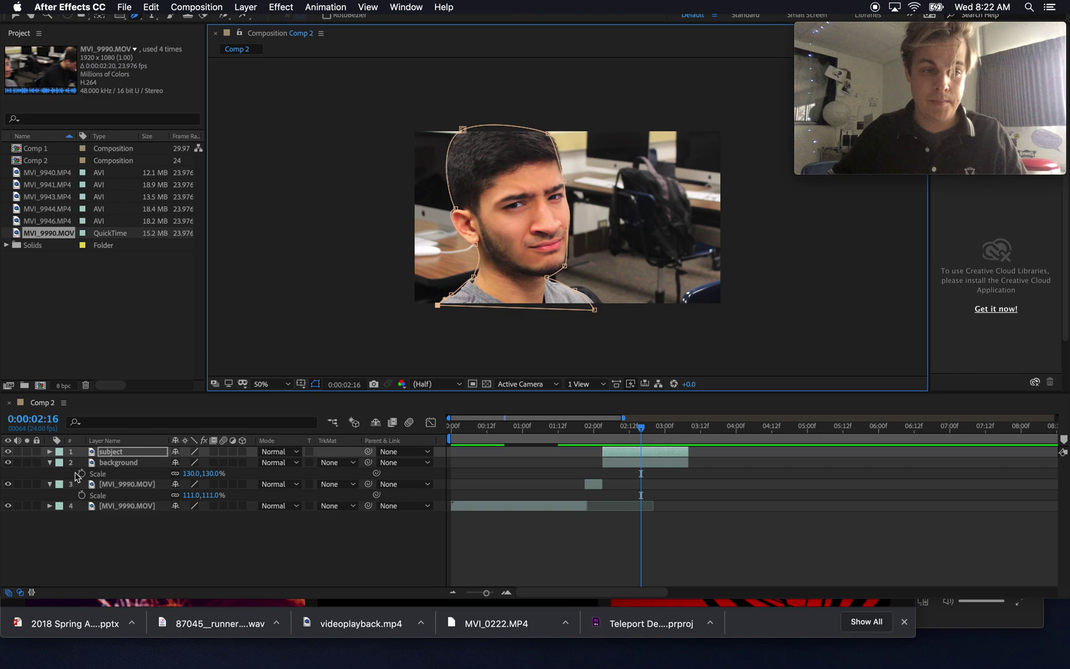
{"action": "left_click", "coordinate": [7, 463]}
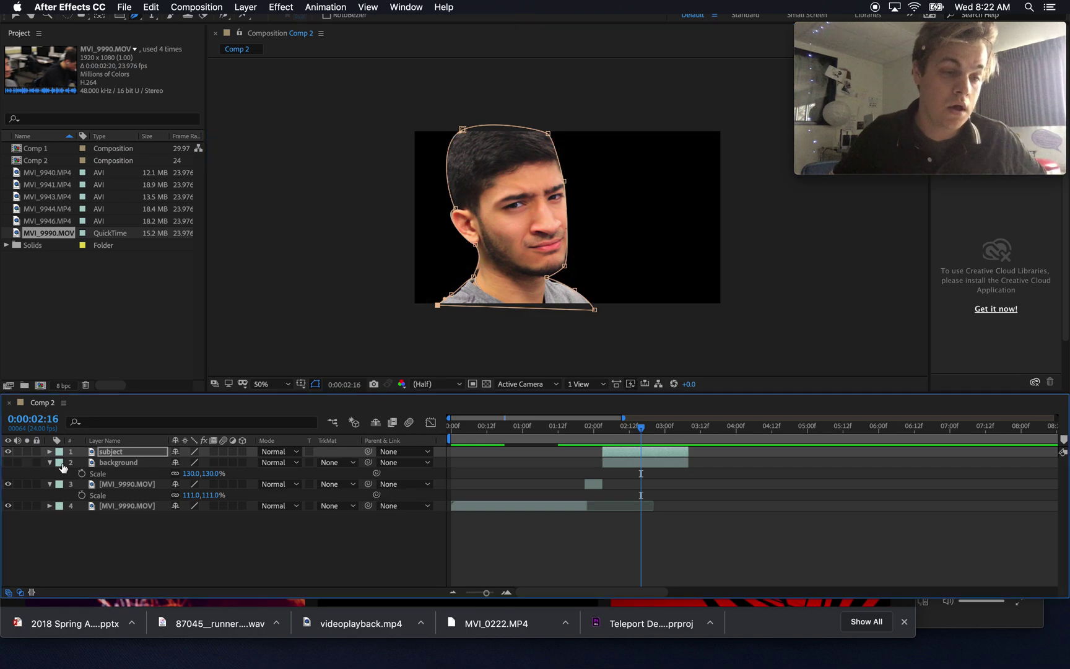
{"action": "left_click", "coordinate": [49, 452]}
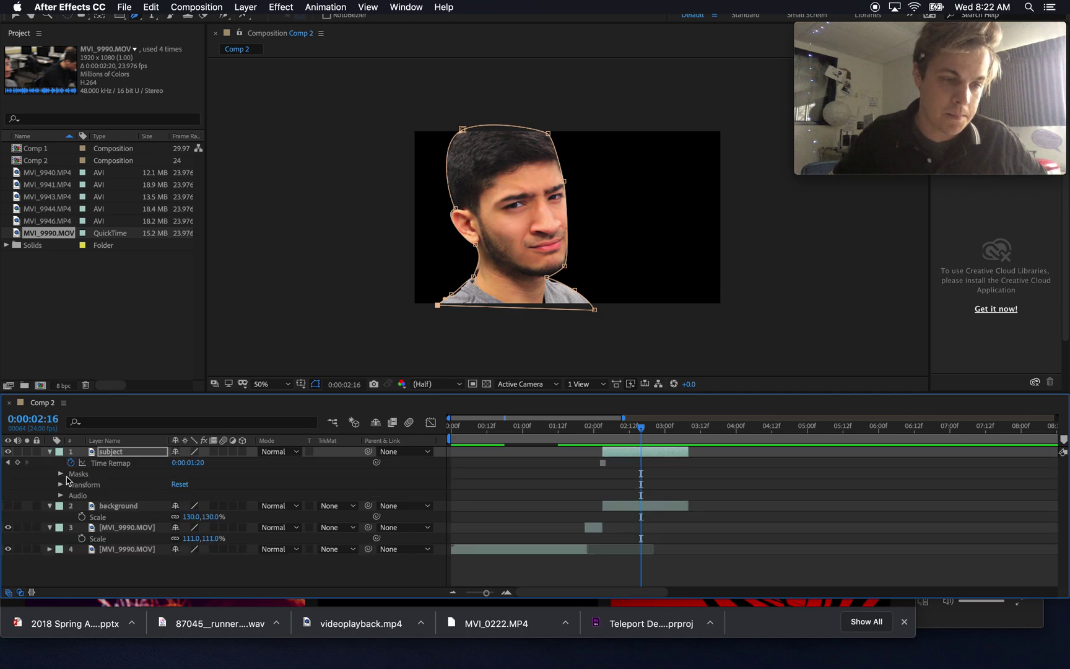
Give the subject's Mask 1 a Mask Feather of 9 and a Mask Expansion of -8.
{"action": "left_click", "coordinate": [61, 474]}
{"action": "left_click", "coordinate": [70, 485]}
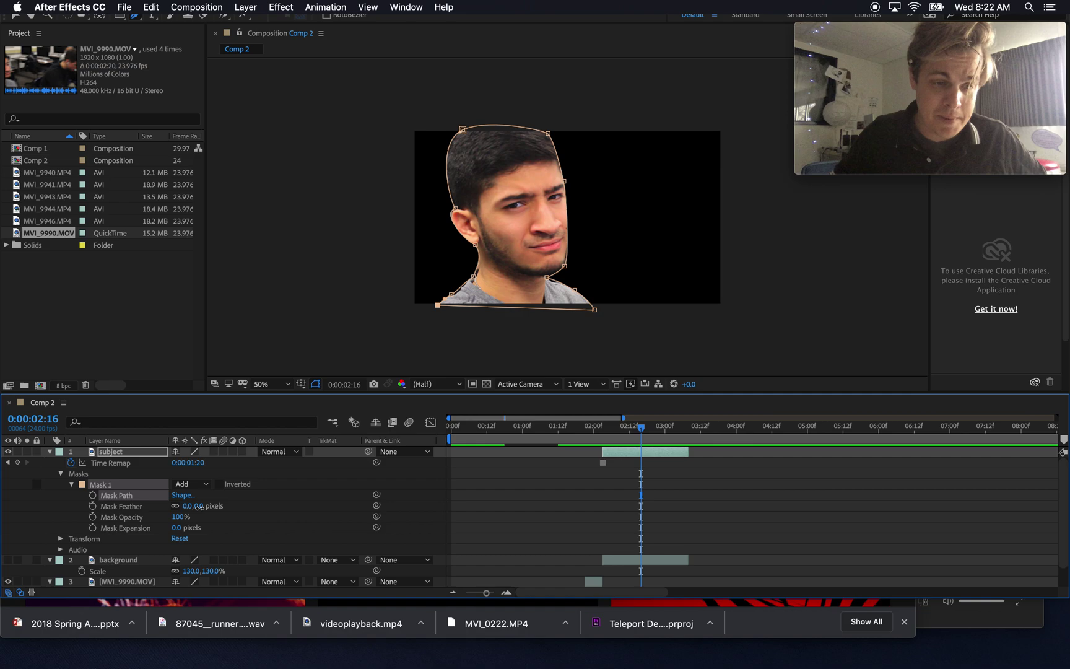
{"action": "left_click_drag", "start_coordinate": [198, 507], "coordinate": [203, 507]}
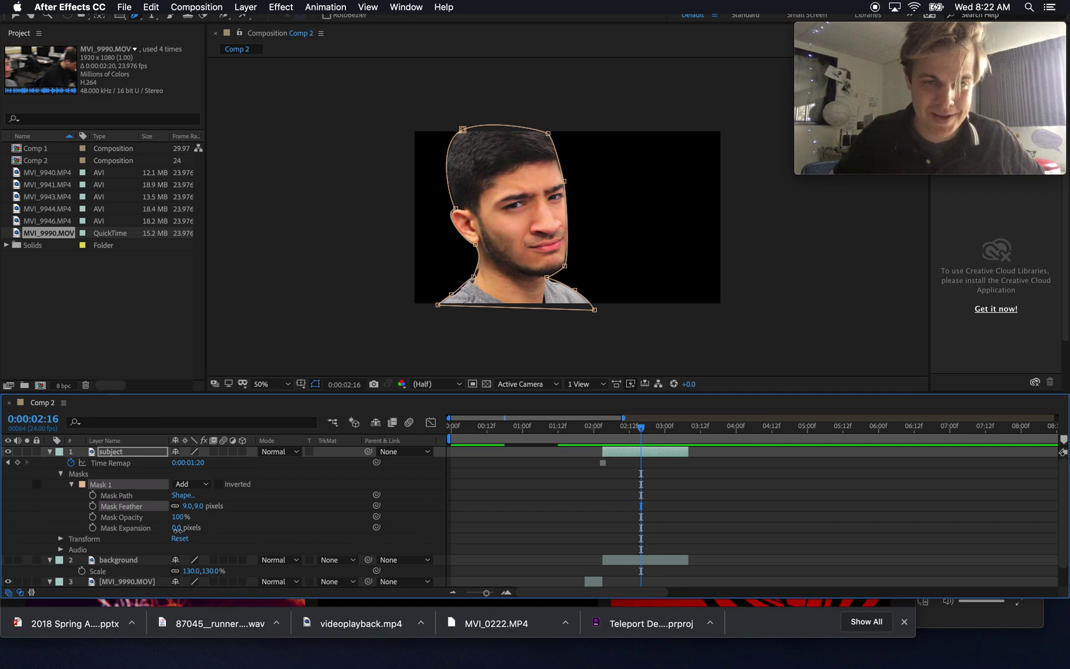
{"action": "left_click_drag", "start_coordinate": [177, 528], "coordinate": [173, 530]}
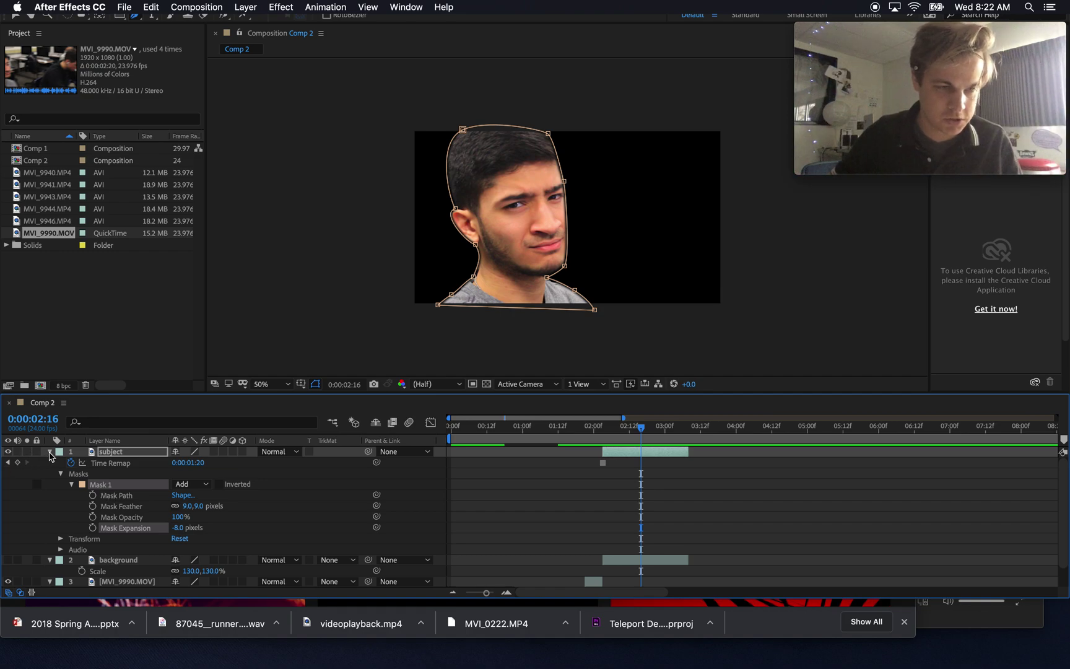
Collapse the layers and make the classroom background layer visible.
{"action": "left_click", "coordinate": [50, 452]}
{"action": "left_click", "coordinate": [49, 464]}
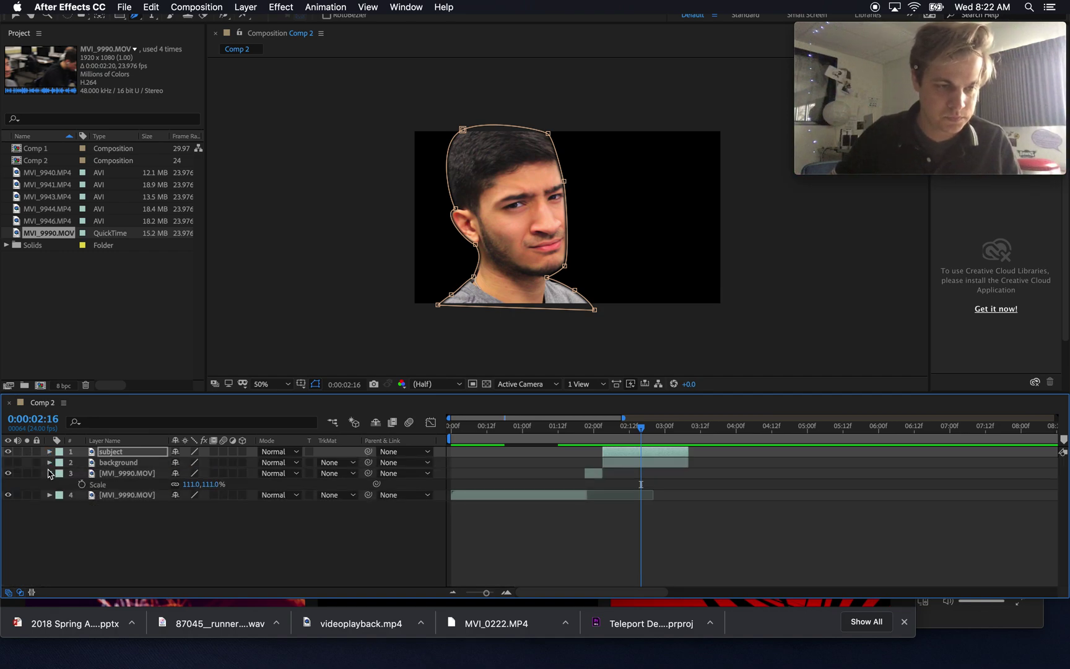
{"action": "left_click", "coordinate": [8, 463]}
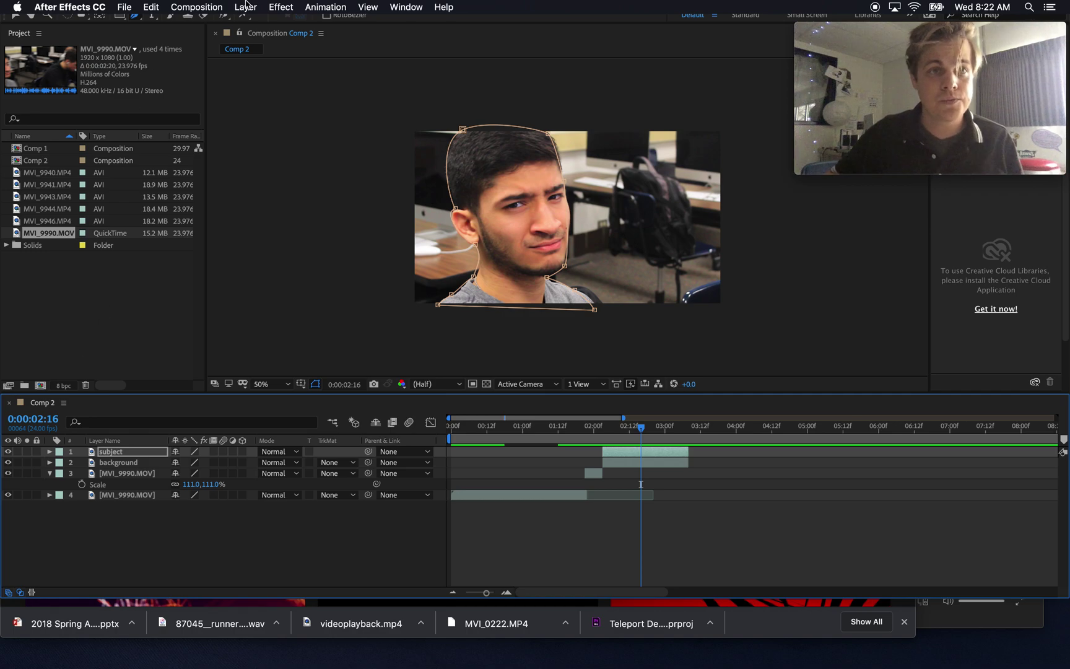
Create a new shape layer containing a rectangle path.
{"action": "left_click", "coordinate": [253, 7]}
{"action": "mouse_move", "coordinate": [263, 22]}
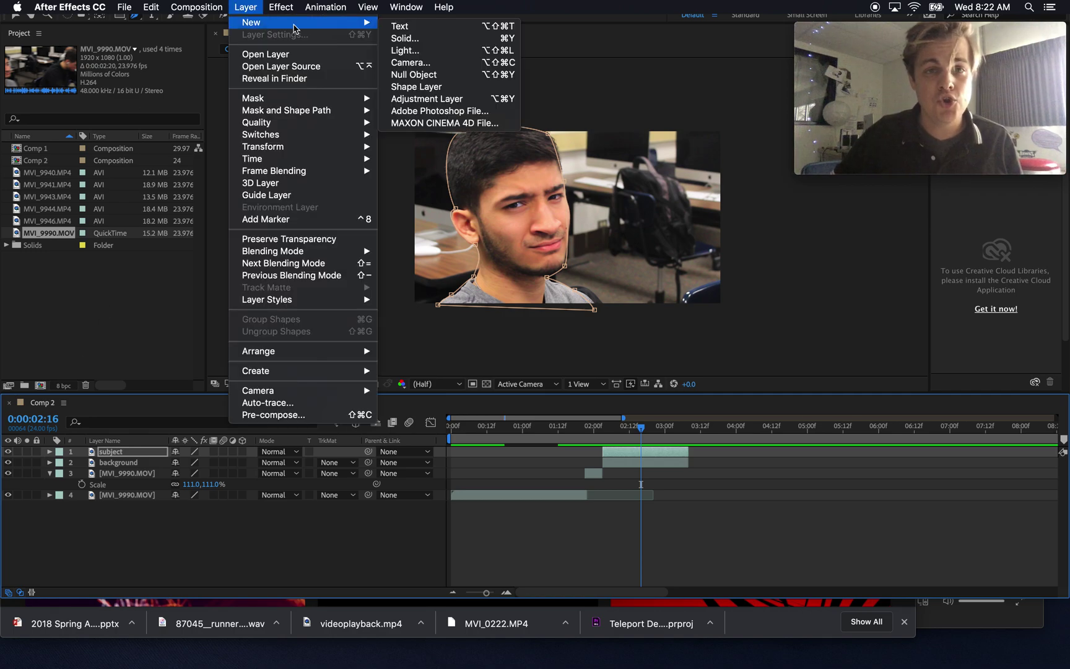
{"action": "left_click", "coordinate": [428, 89]}
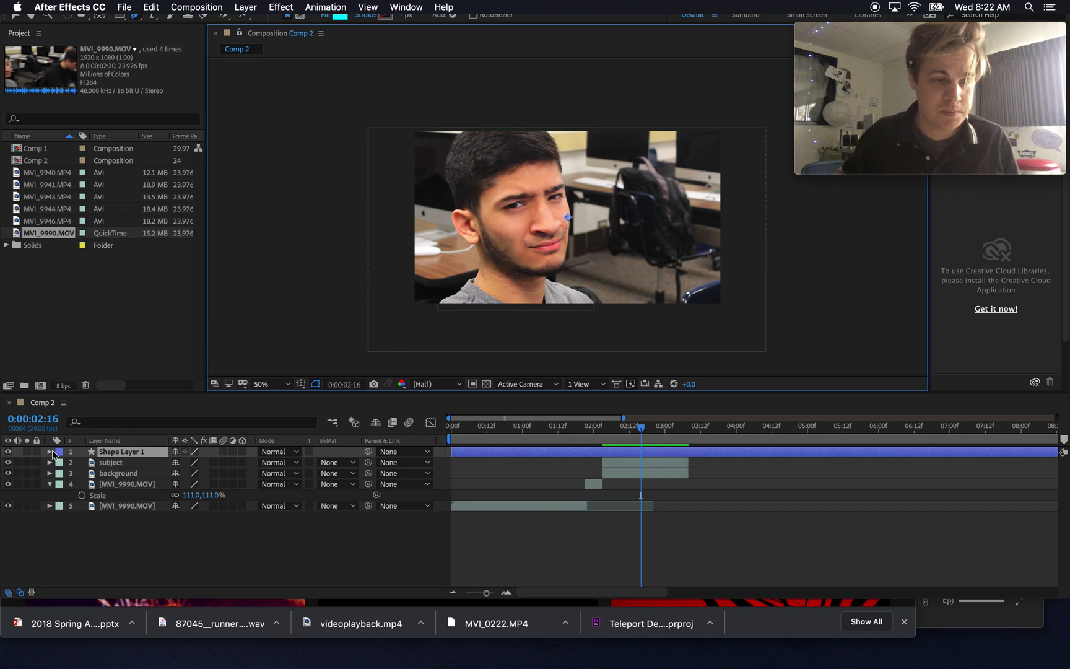
{"action": "left_click", "coordinate": [49, 452]}
{"action": "left_click", "coordinate": [249, 463]}
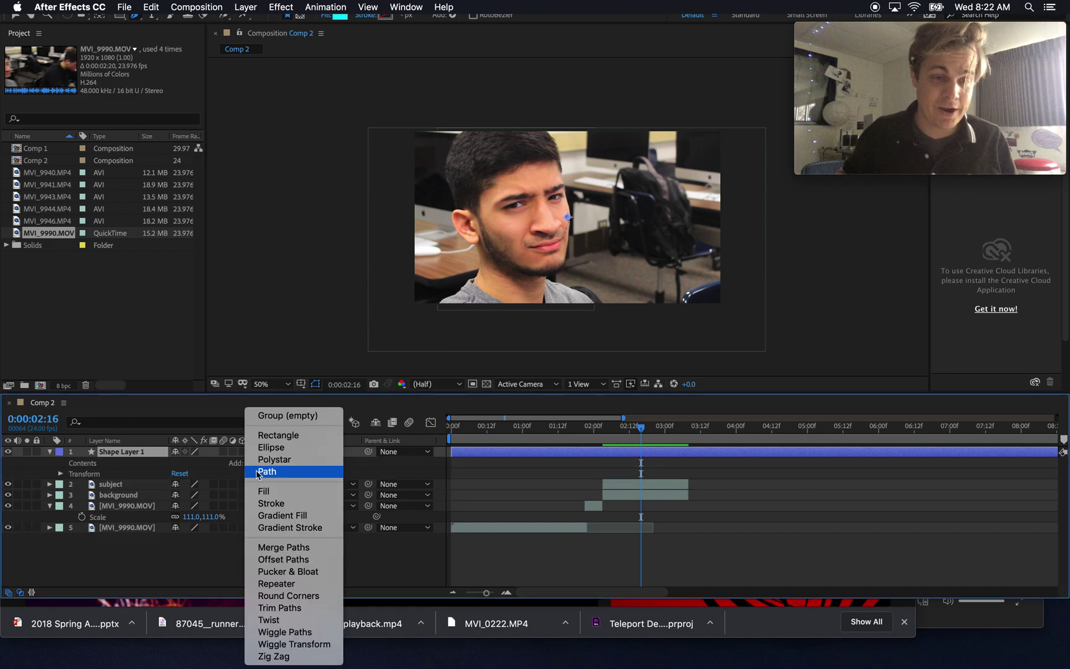
{"action": "left_click", "coordinate": [280, 438]}
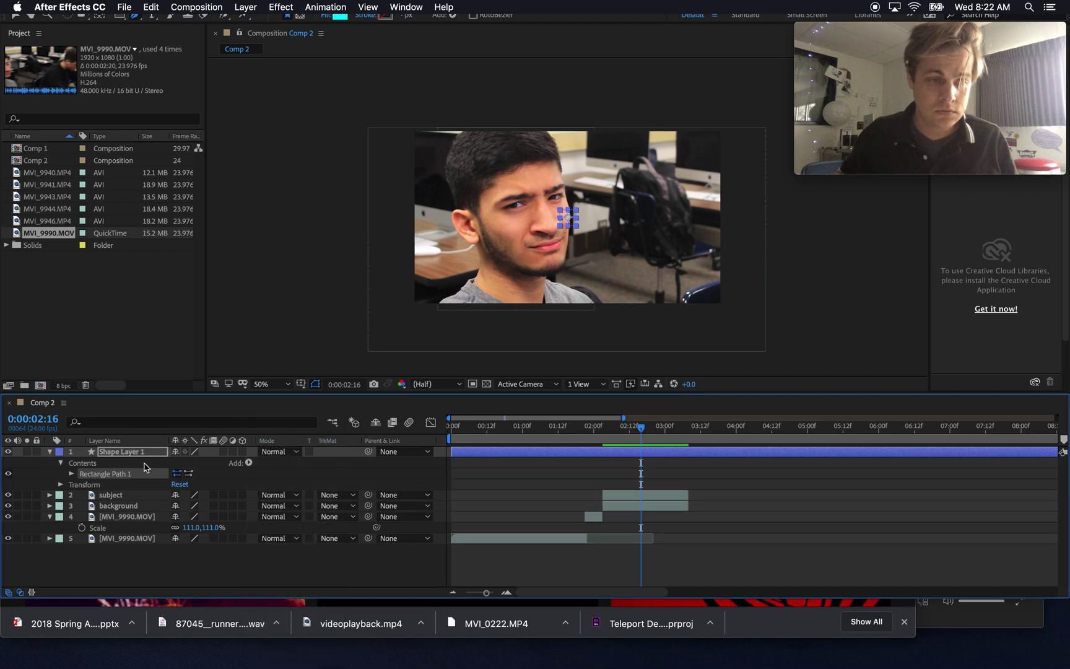
Size the rectangle path to 2334 x 251 so it spans past both frame edges.
{"action": "key", "text": "/"}
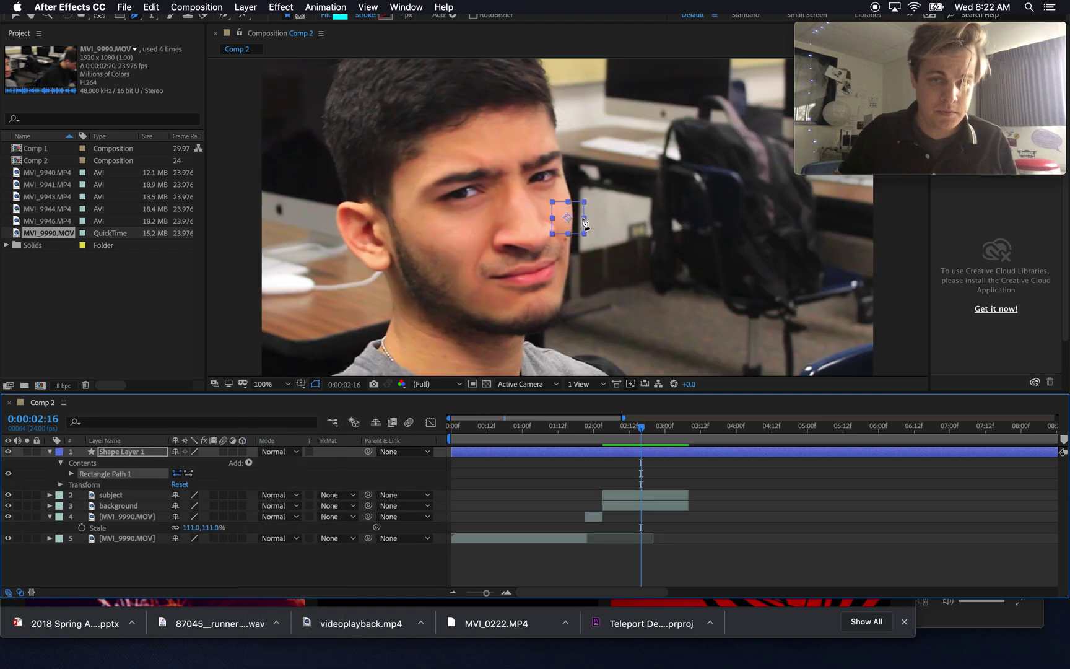
{"action": "left_click", "coordinate": [15, 15]}
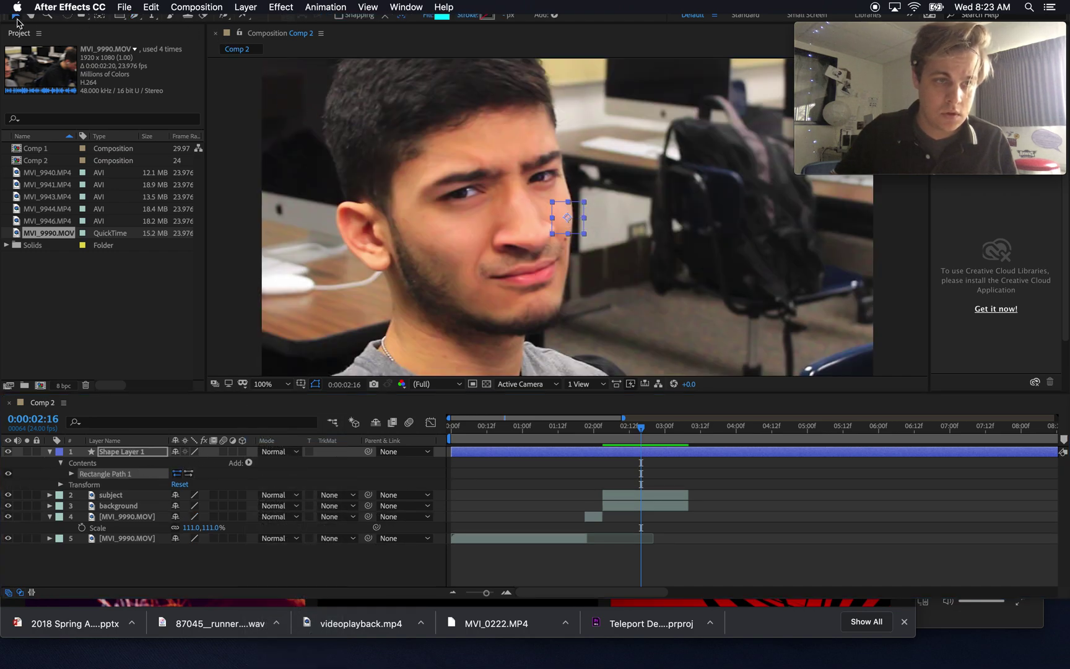
{"action": "left_click", "coordinate": [72, 474]}
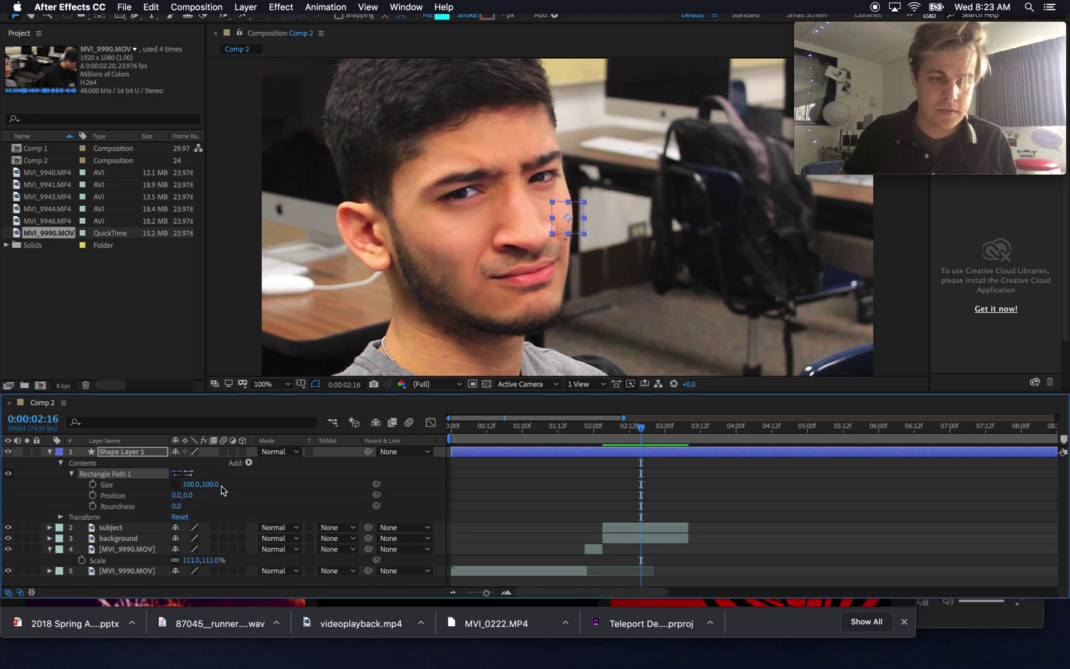
{"action": "left_click_drag", "start_coordinate": [212, 484], "coordinate": [306, 478]}
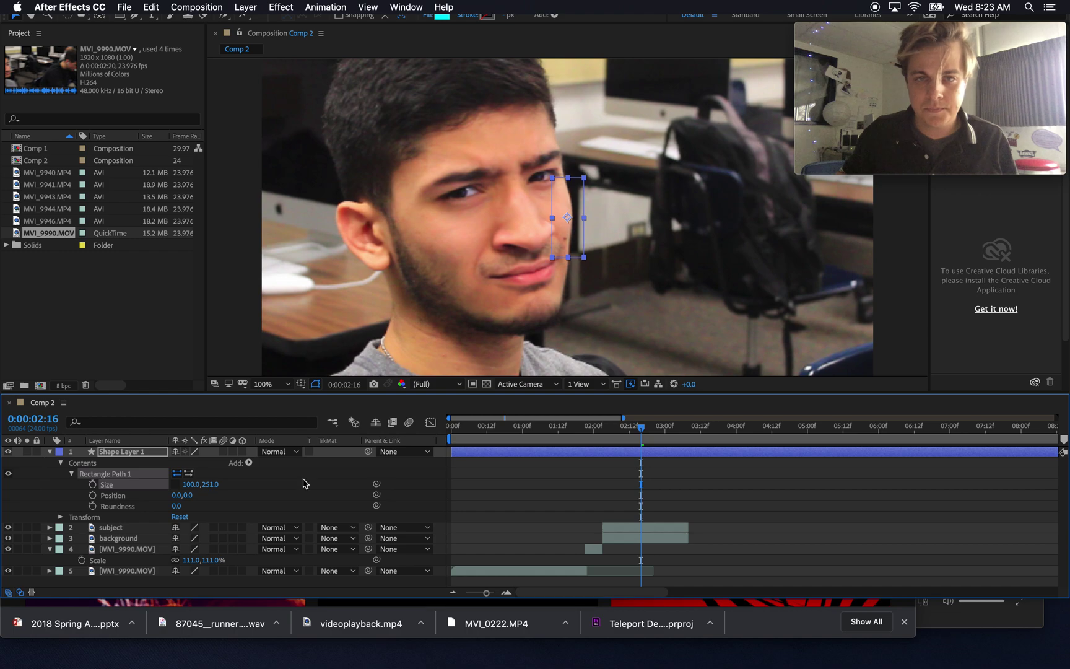
{"action": "left_click_drag", "start_coordinate": [191, 485], "coordinate": [826, 461]}
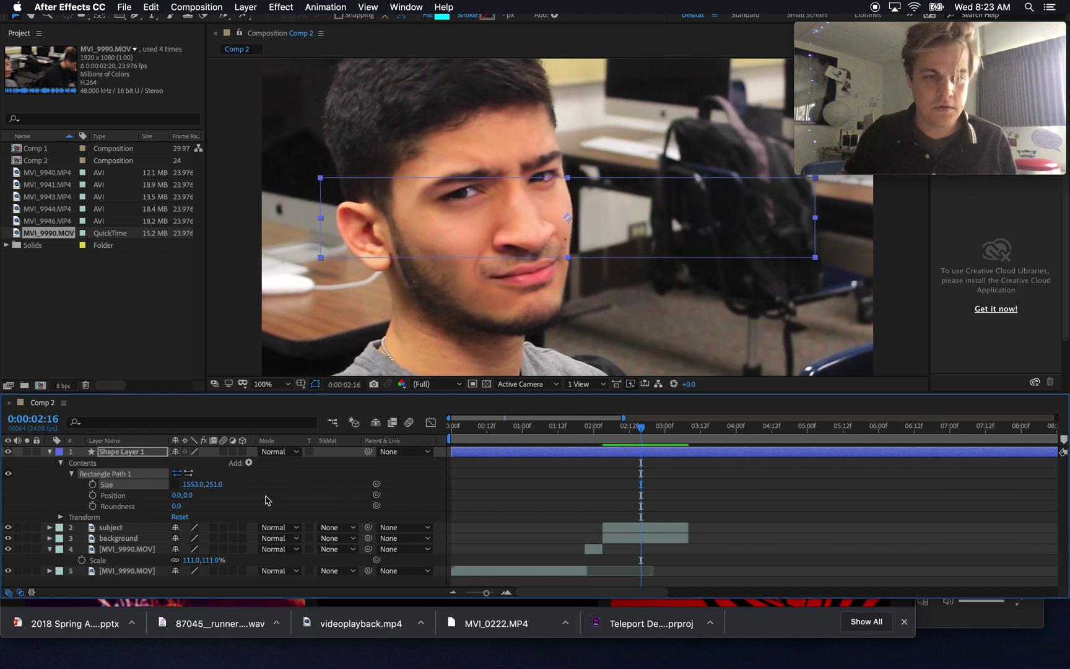
{"action": "left_click_drag", "start_coordinate": [186, 483], "coordinate": [532, 260]}
{"action": "scroll", "coordinate": [548, 238], "scroll_direction": "down", "scroll_amount": 2}
{"action": "scroll", "coordinate": [547, 237], "scroll_direction": "up", "scroll_amount": 1}
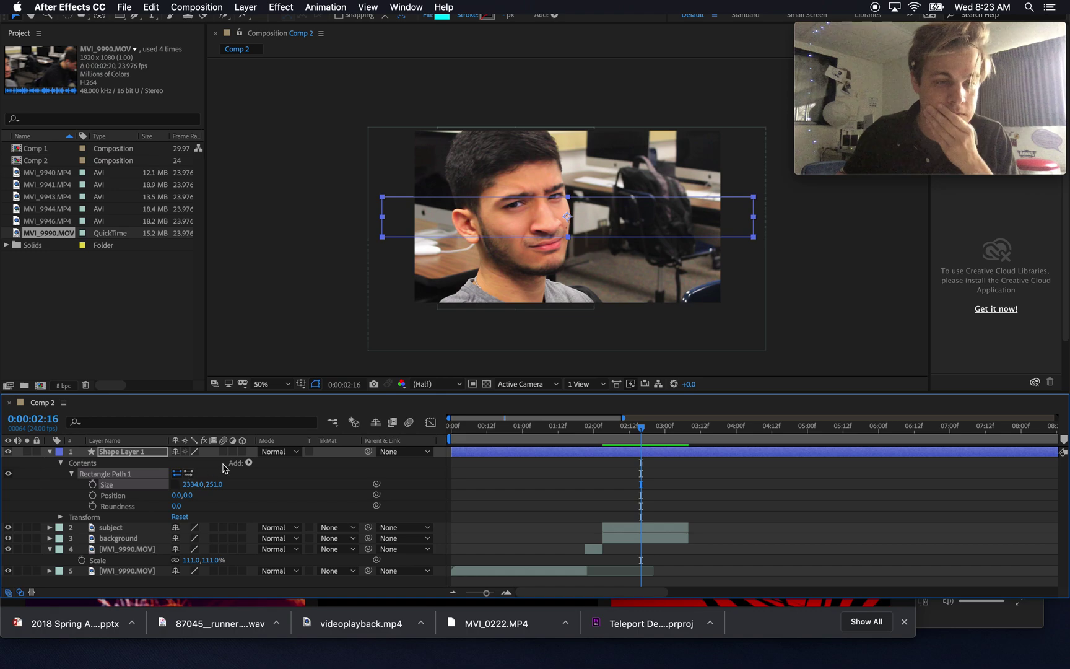
Add a fill to the rectangle and set its colour to cyan (00D5FF).
{"action": "left_click", "coordinate": [249, 463]}
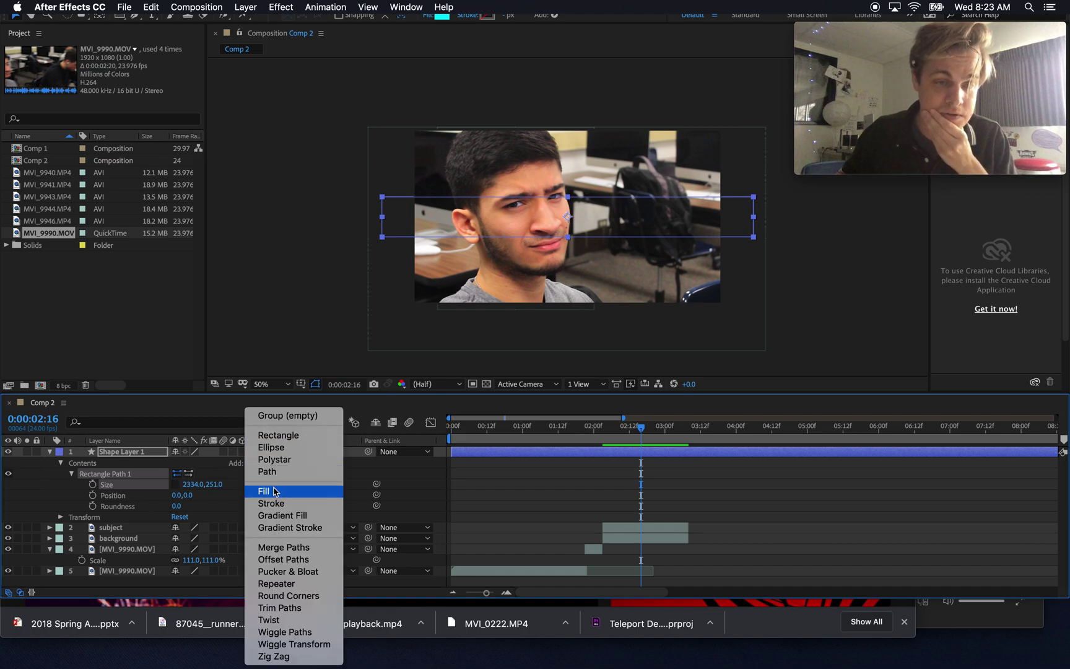
{"action": "key", "text": "Escape"}
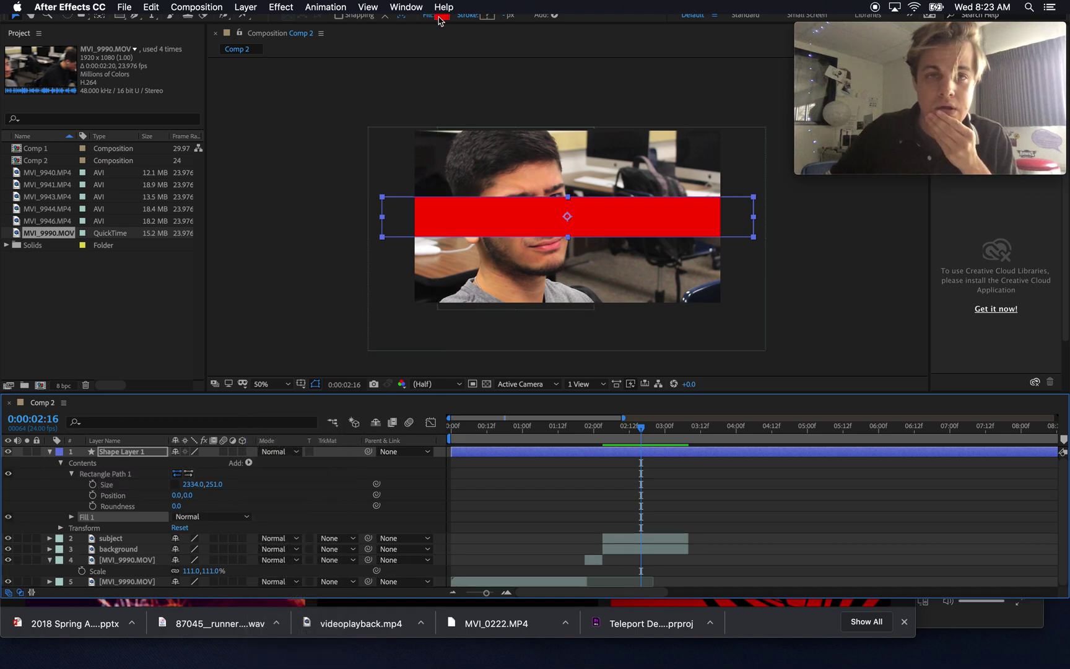
{"action": "left_click", "coordinate": [441, 15]}
{"action": "left_click_drag", "start_coordinate": [553, 311], "coordinate": [556, 318]}
{"action": "left_click", "coordinate": [661, 244]}
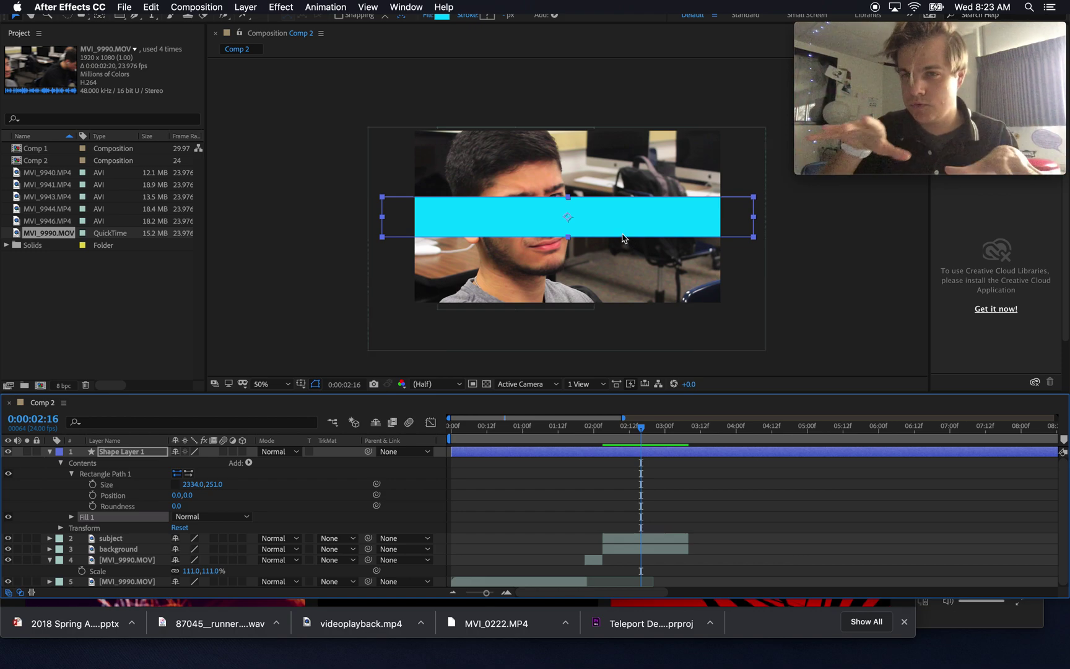
Set Shape Layer 1's Rotation to -8° so the band slants across the face.
{"action": "left_click", "coordinate": [125, 454]}
{"action": "key", "text": "r"}
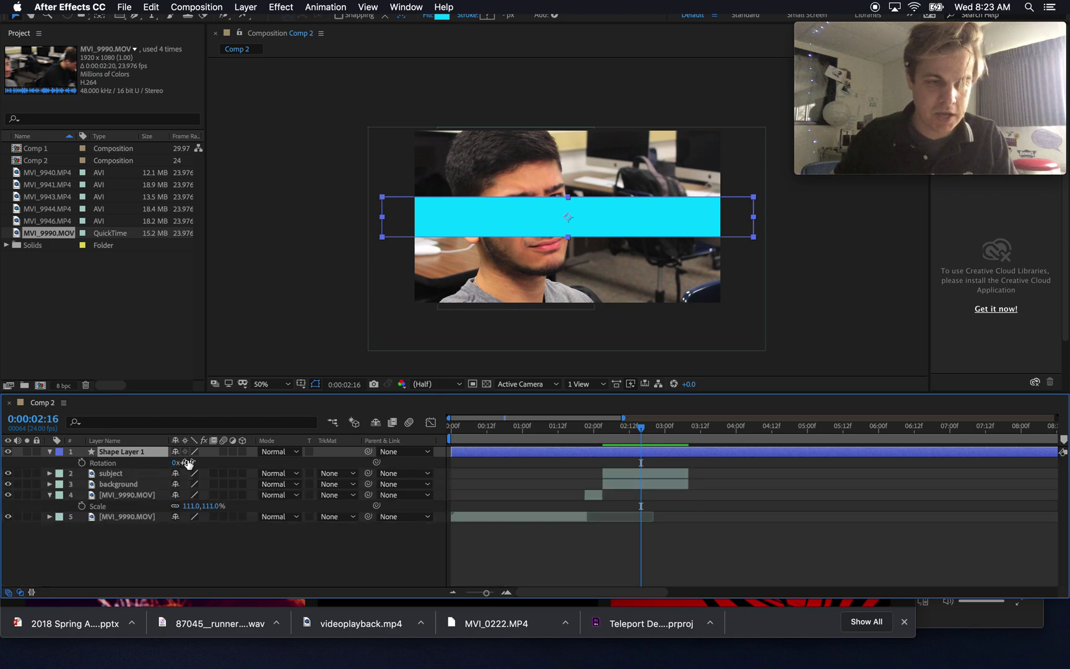
{"action": "left_click", "coordinate": [187, 462]}
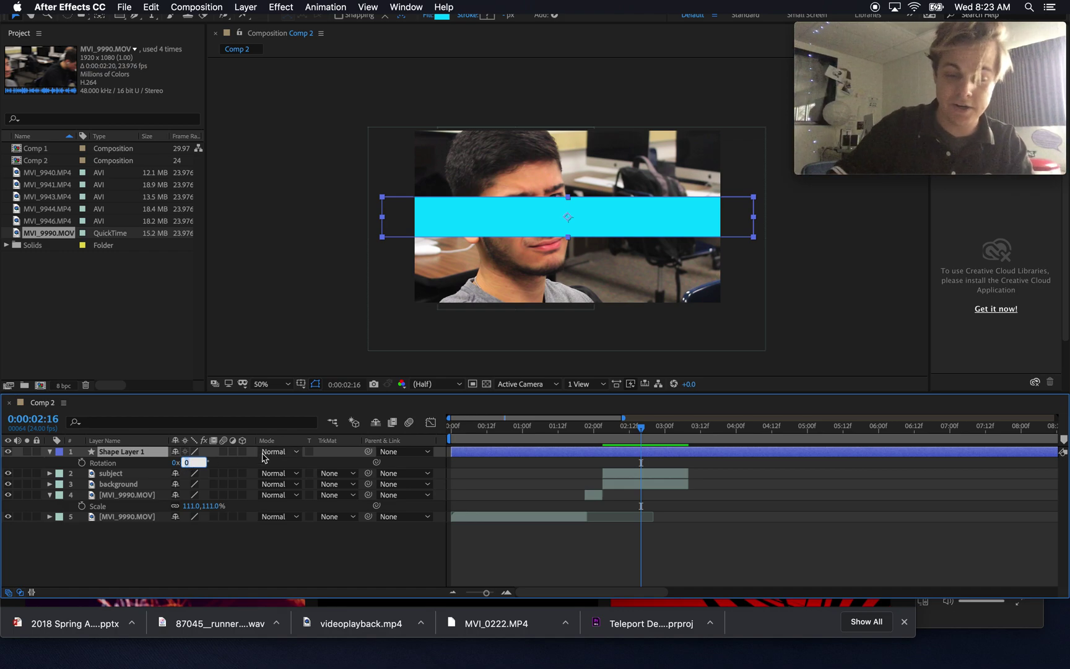
{"action": "type", "text": "8"}
{"action": "key", "text": "Return"}
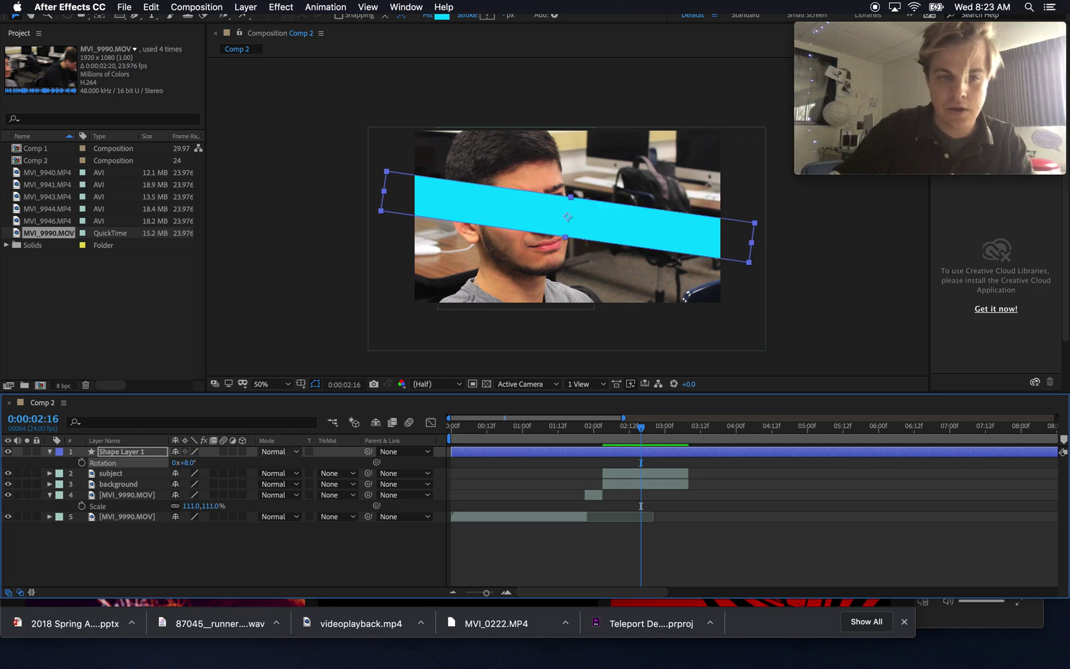
{"action": "left_click", "coordinate": [190, 463]}
{"action": "type", "text": "-"}
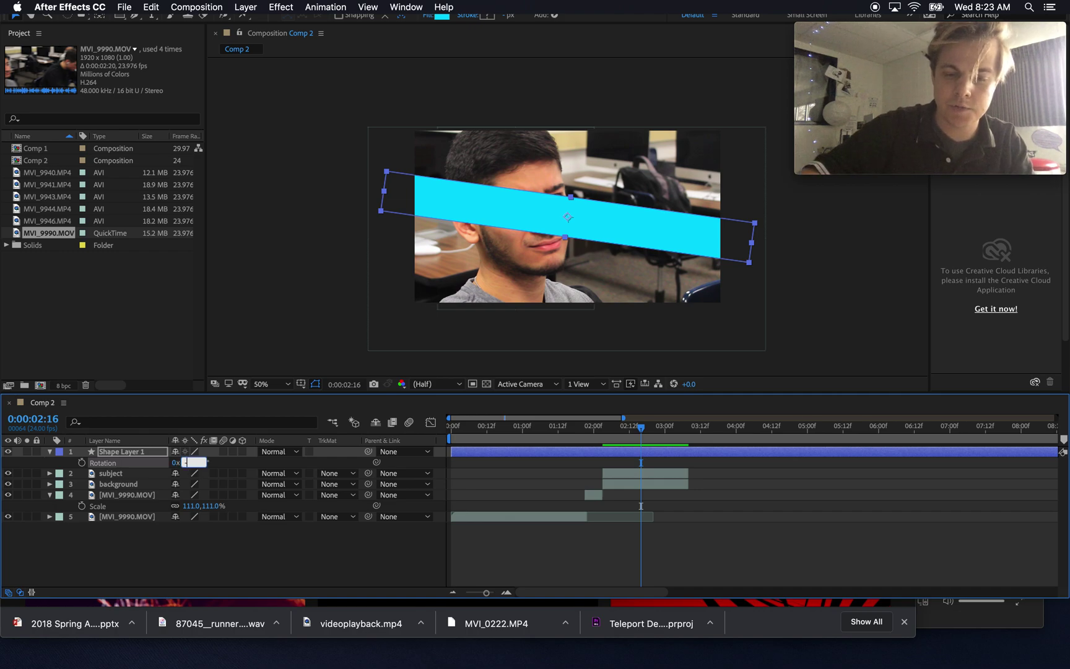
{"action": "type", "text": "8"}
{"action": "key", "text": "Return"}
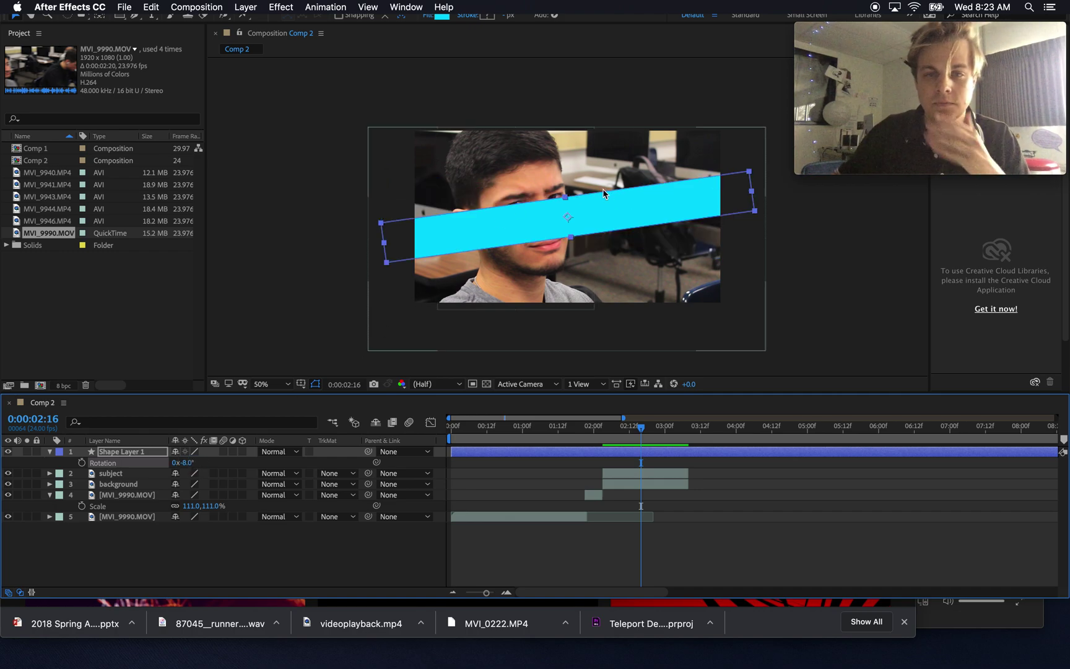
{"action": "left_click", "coordinate": [604, 206]}
Nudge the cyan band higher and move Shape Layer 1 below the subject layer.
{"action": "left_click_drag", "start_coordinate": [605, 207], "coordinate": [603, 195]}
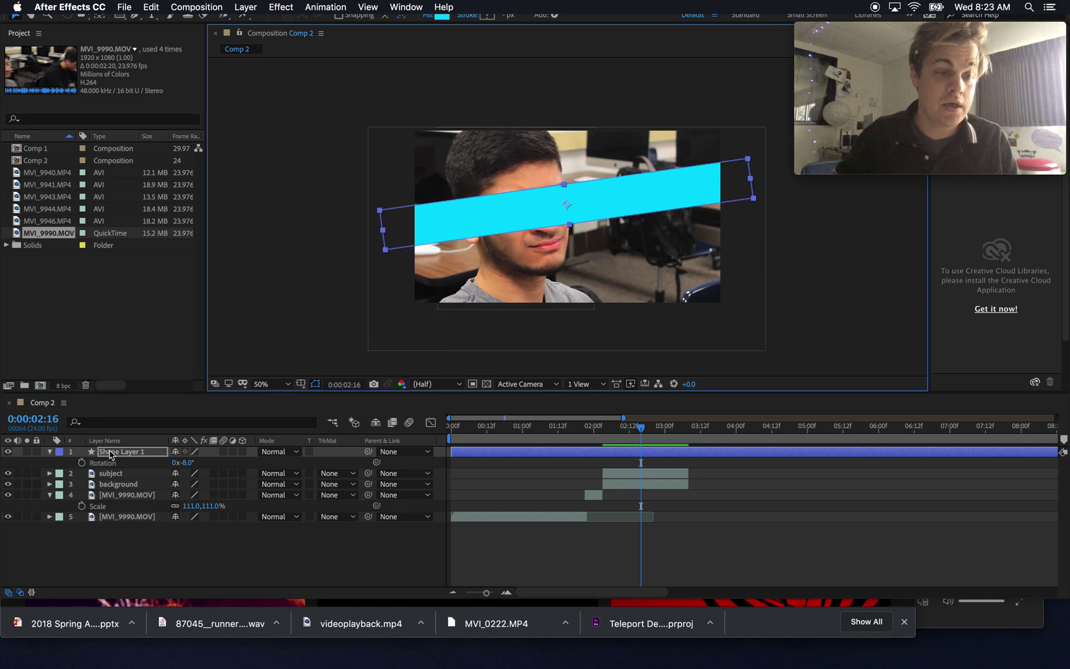
{"action": "left_click_drag", "start_coordinate": [119, 457], "coordinate": [119, 480]}
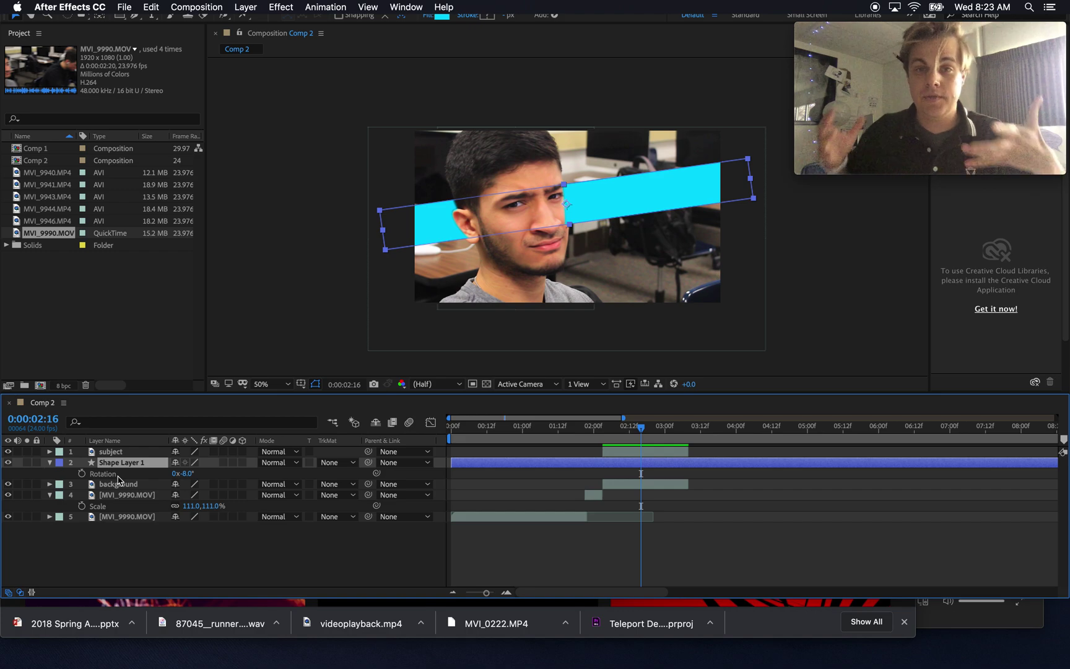
{"action": "mouse_move", "coordinate": [591, 198]}
{"action": "left_mouse_down"}
{"action": "mouse_move", "coordinate": [599, 170]}
{"action": "mouse_move", "coordinate": [594, 190]}
{"action": "left_mouse_up"}
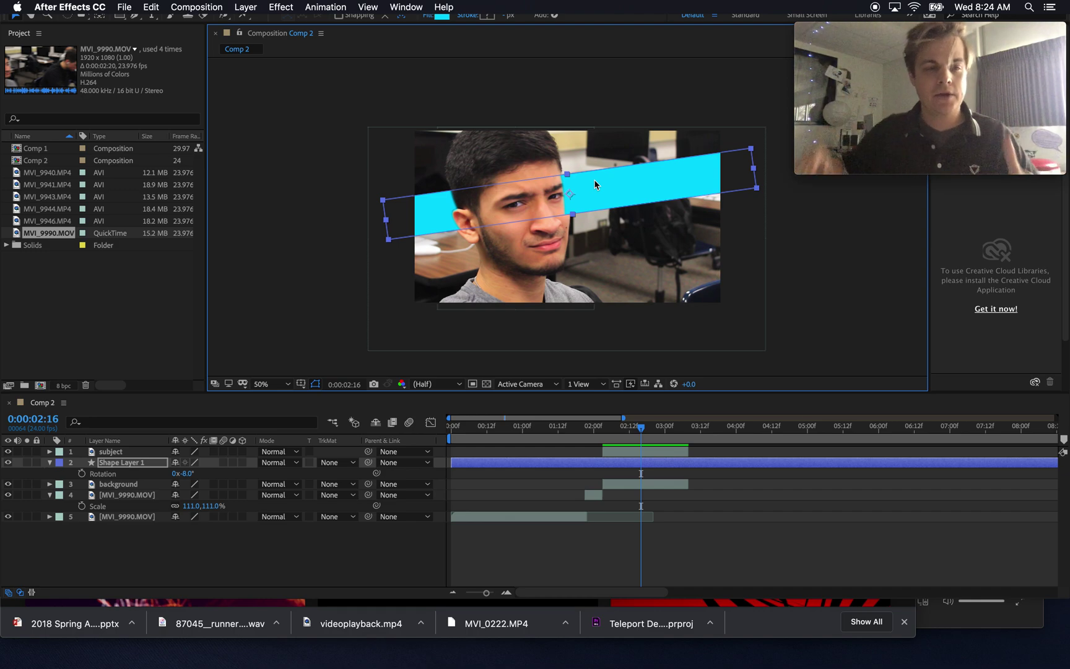
Create a new solid coloured a darker version of the band's cyan.
{"action": "left_click", "coordinate": [246, 8]}
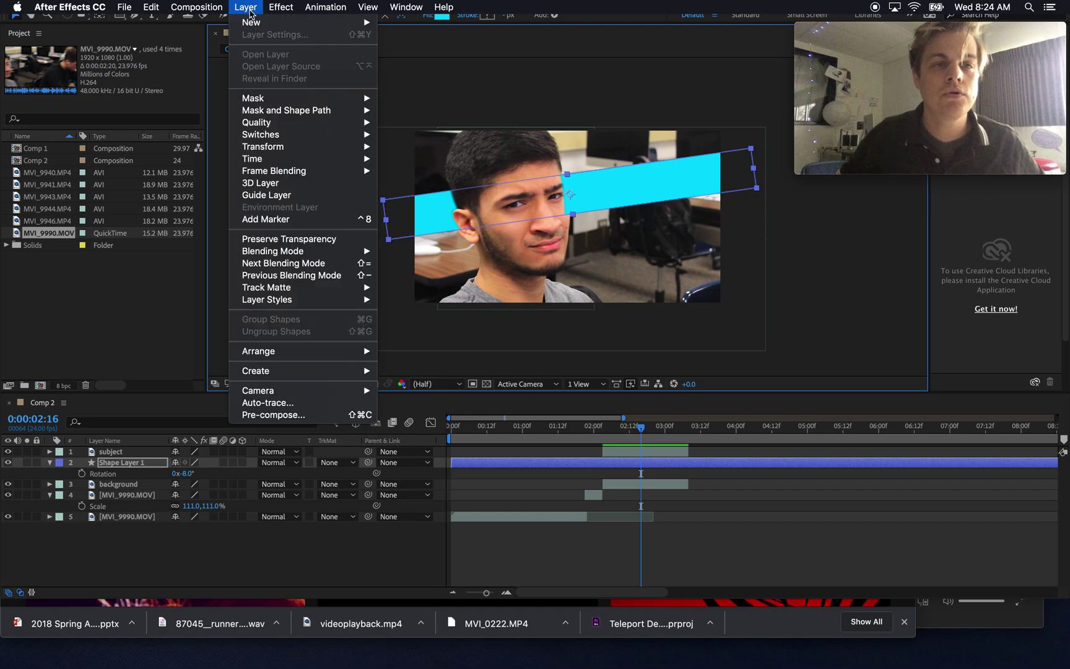
{"action": "mouse_move", "coordinate": [253, 23]}
{"action": "left_click", "coordinate": [403, 38]}
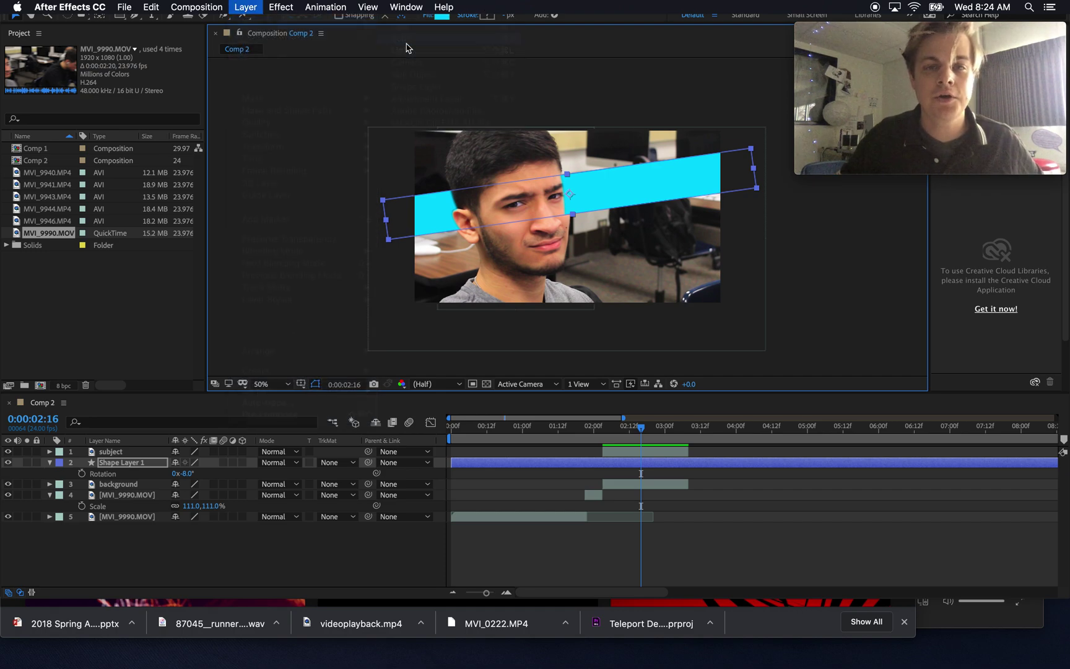
{"action": "left_click", "coordinate": [554, 398]}
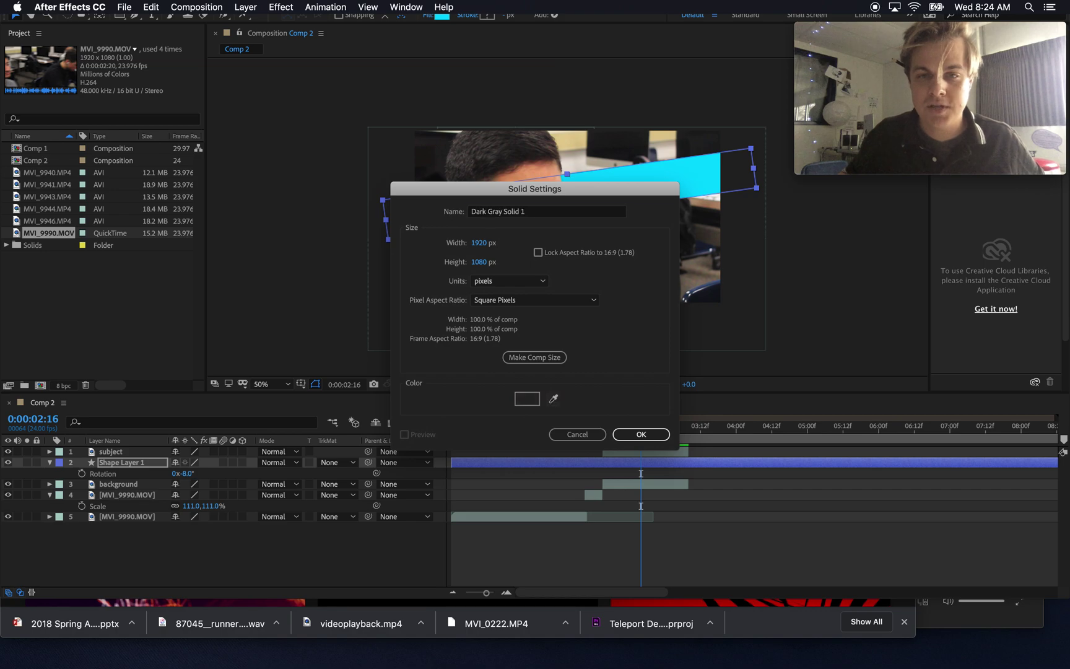
{"action": "left_click", "coordinate": [678, 166]}
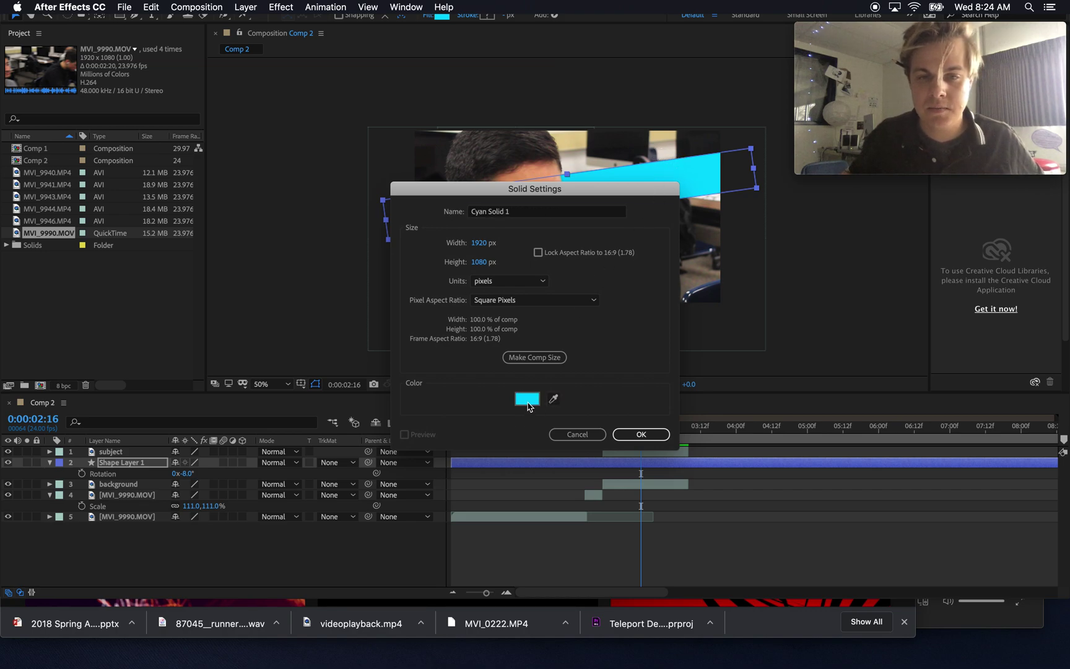
{"action": "left_click", "coordinate": [527, 399]}
{"action": "left_click", "coordinate": [543, 279]}
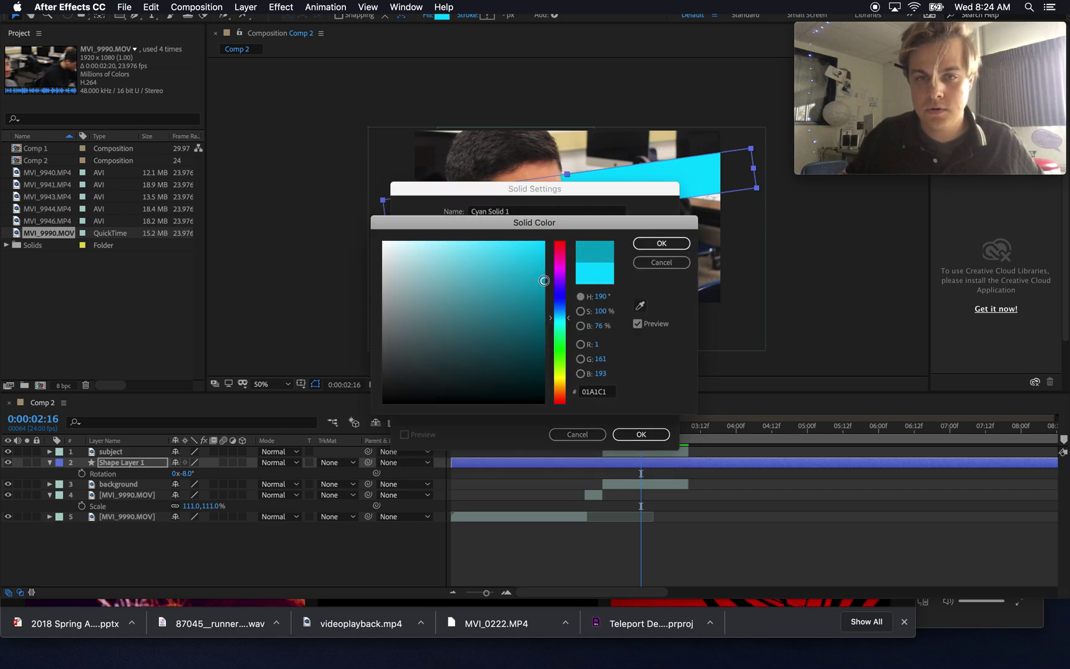
{"action": "left_click", "coordinate": [650, 242]}
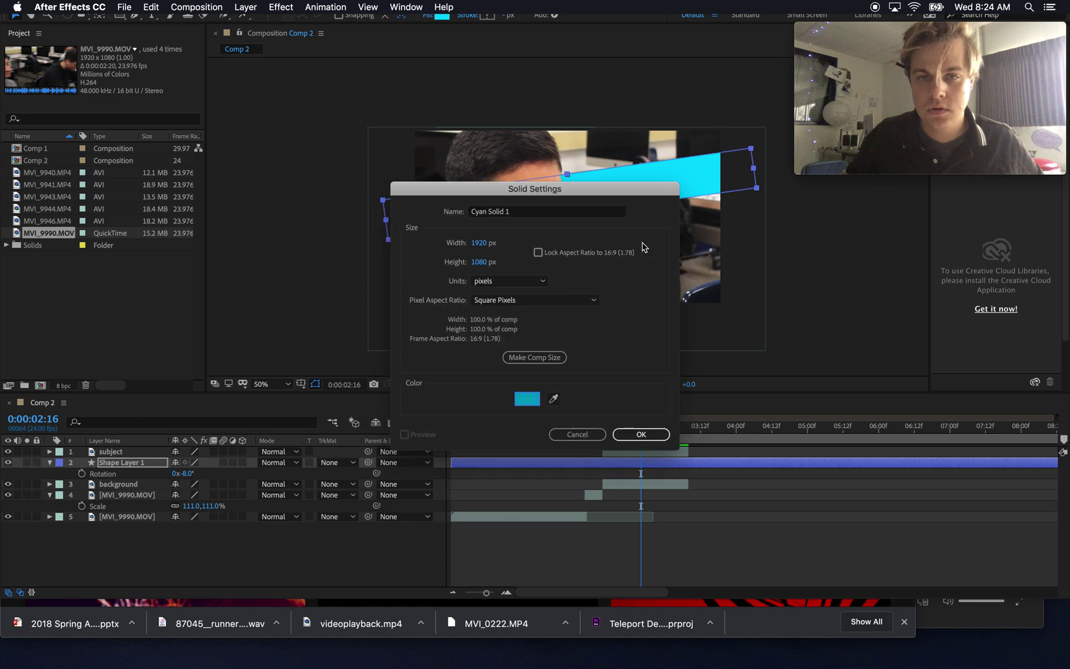
{"action": "left_click", "coordinate": [642, 434]}
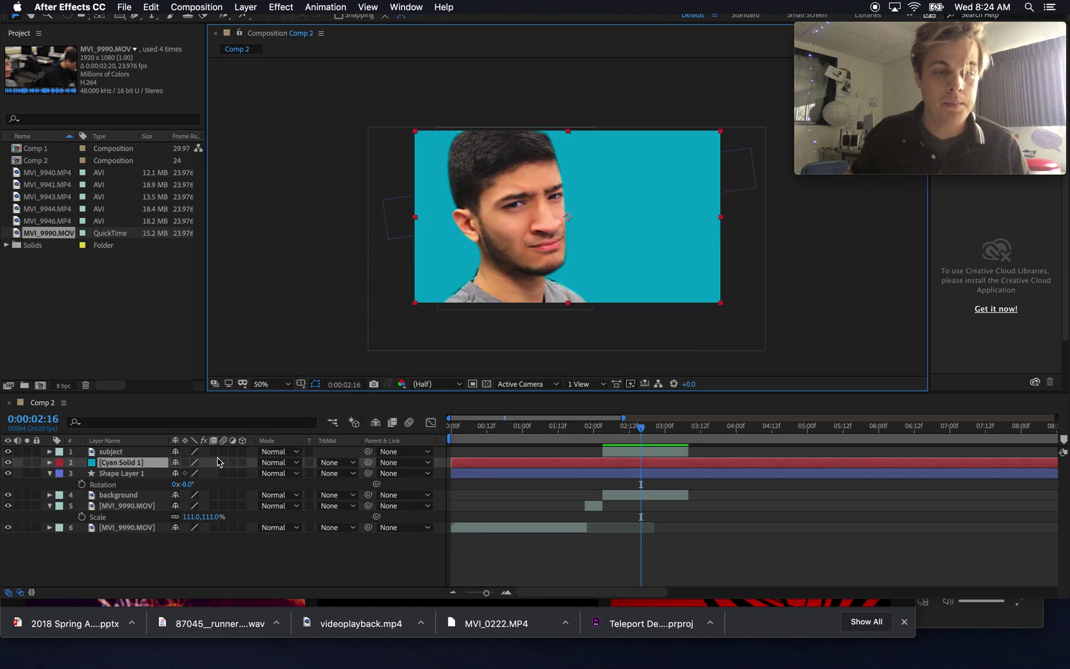
Set Cyan Solid 1 to Soft Light and move it beneath Shape Layer 1.
{"action": "left_click", "coordinate": [275, 463]}
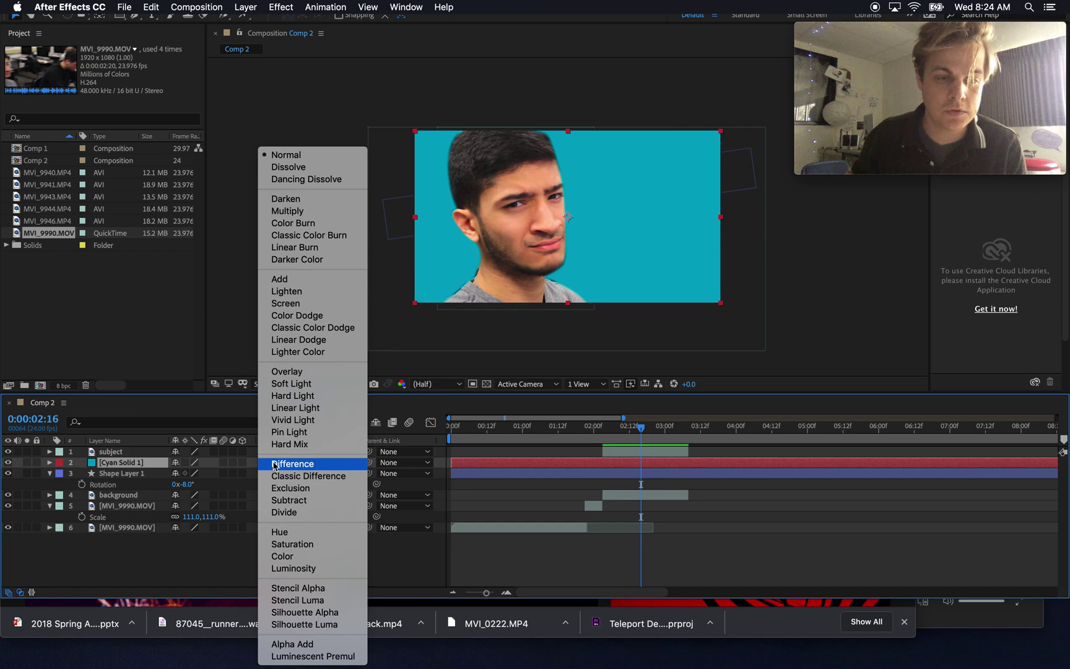
{"action": "left_click", "coordinate": [203, 495]}
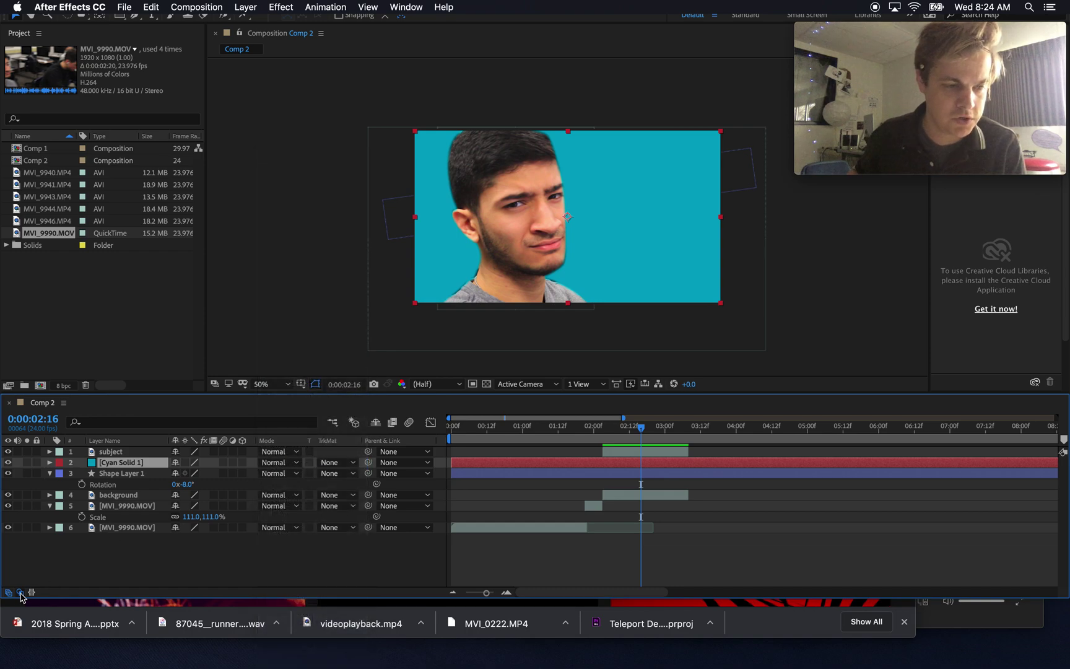
{"action": "left_click", "coordinate": [20, 593]}
{"action": "left_click", "coordinate": [20, 593]}
{"action": "left_click", "coordinate": [21, 592]}
{"action": "left_click", "coordinate": [20, 593]}
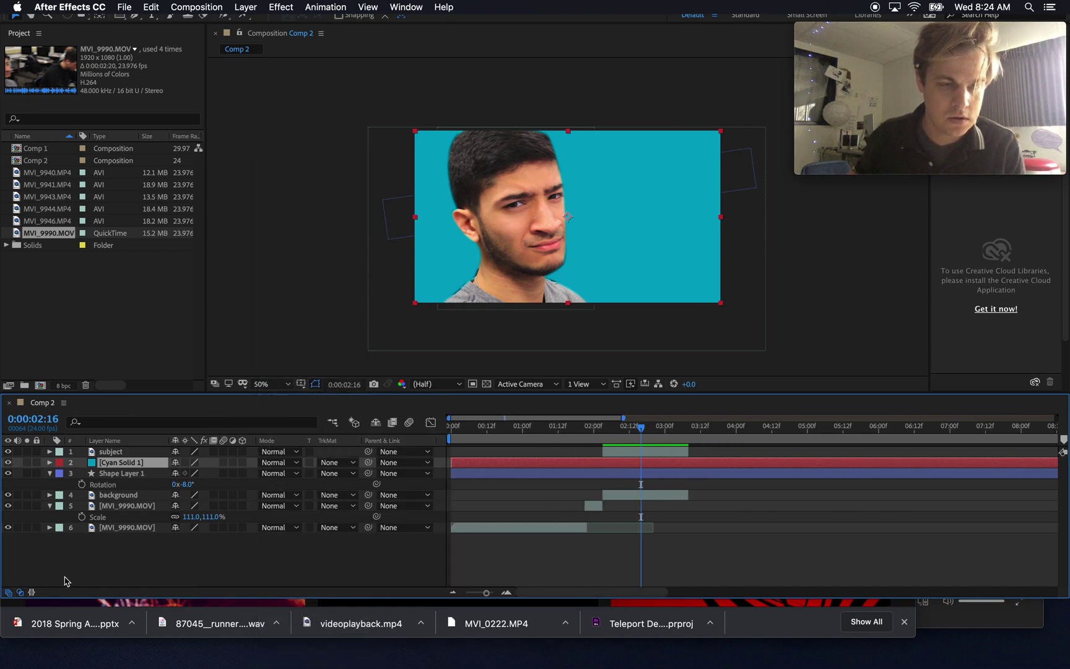
{"action": "left_click", "coordinate": [273, 464]}
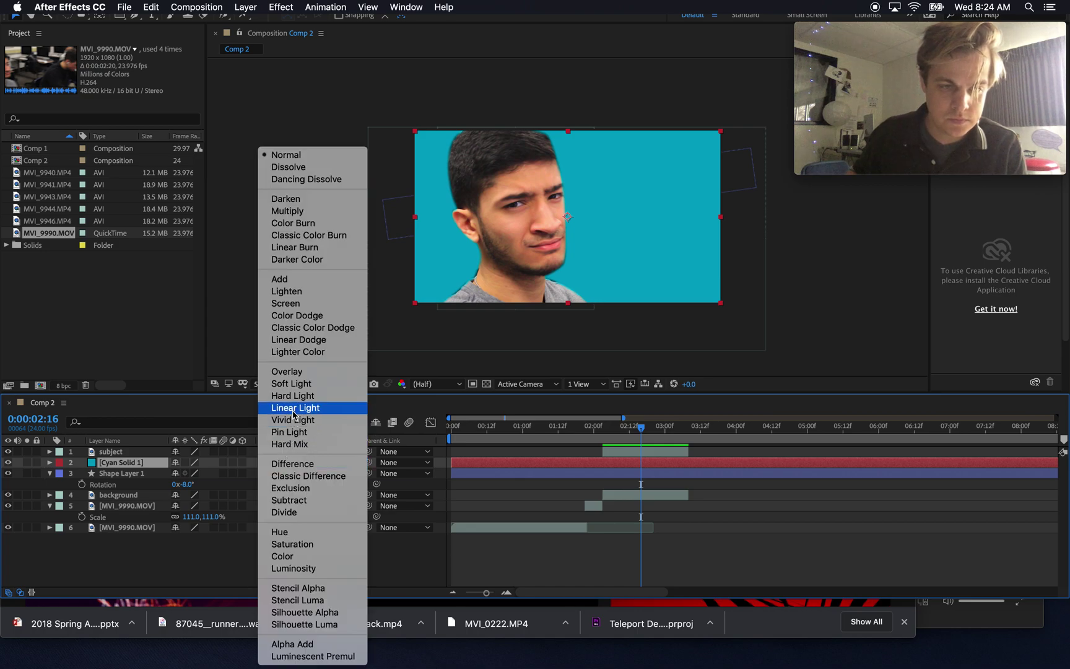
{"action": "left_click", "coordinate": [314, 385]}
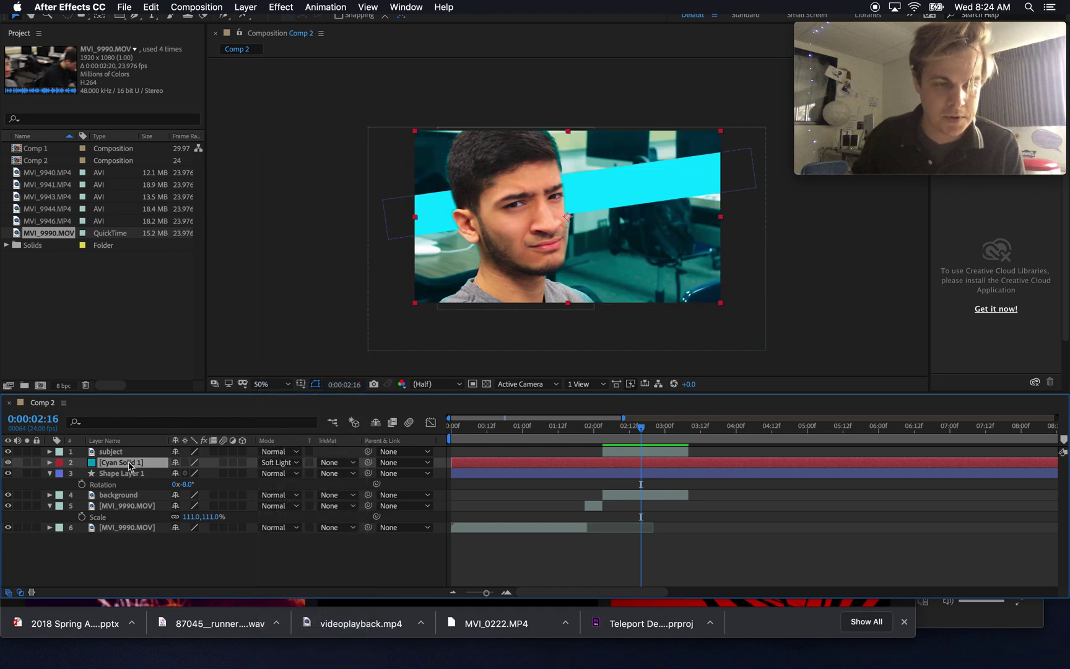
{"action": "left_click_drag", "start_coordinate": [128, 466], "coordinate": [105, 487]}
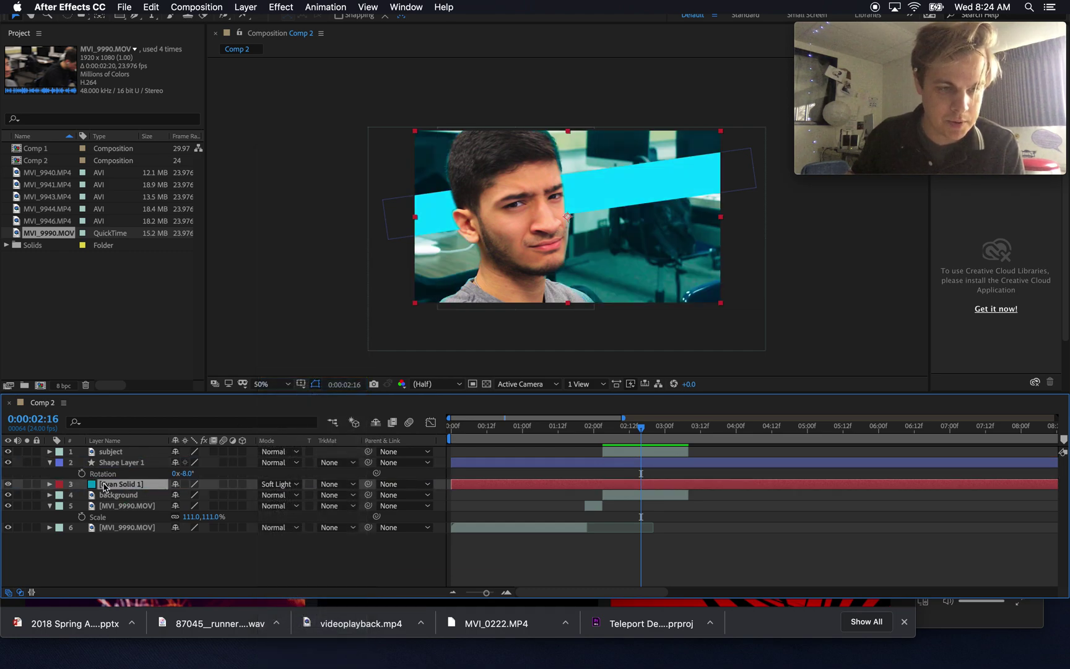
{"action": "left_click", "coordinate": [49, 462]}
{"action": "left_click", "coordinate": [113, 485]}
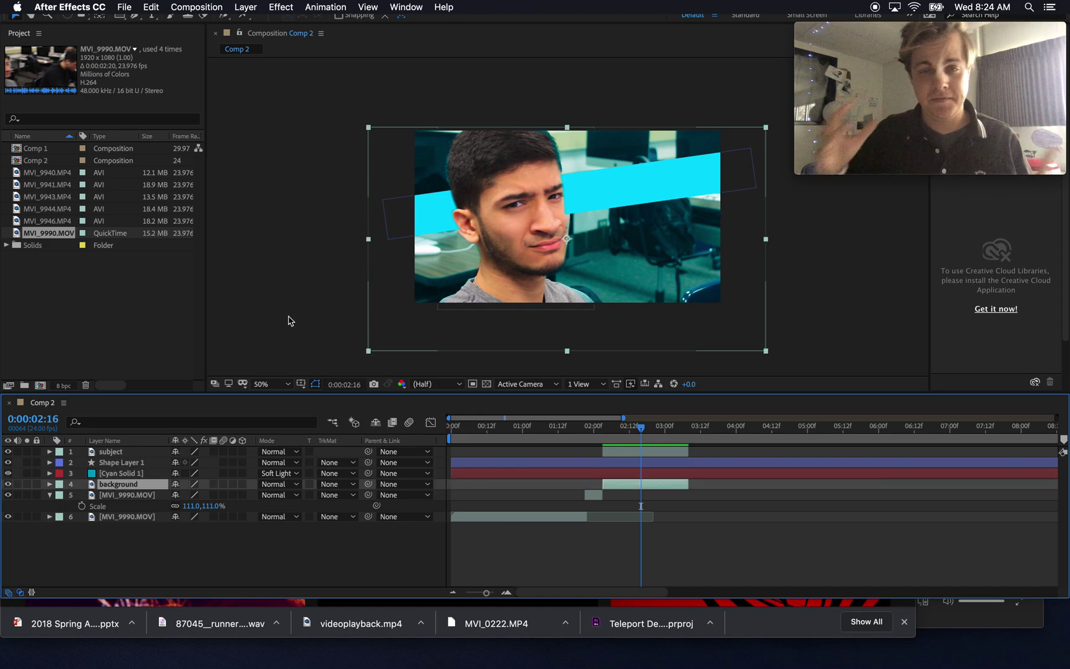
Apply Gaussian Blur to the background layer with Blurriness around 6.9.
{"action": "left_click", "coordinate": [270, 7]}
{"action": "mouse_move", "coordinate": [315, 96]}
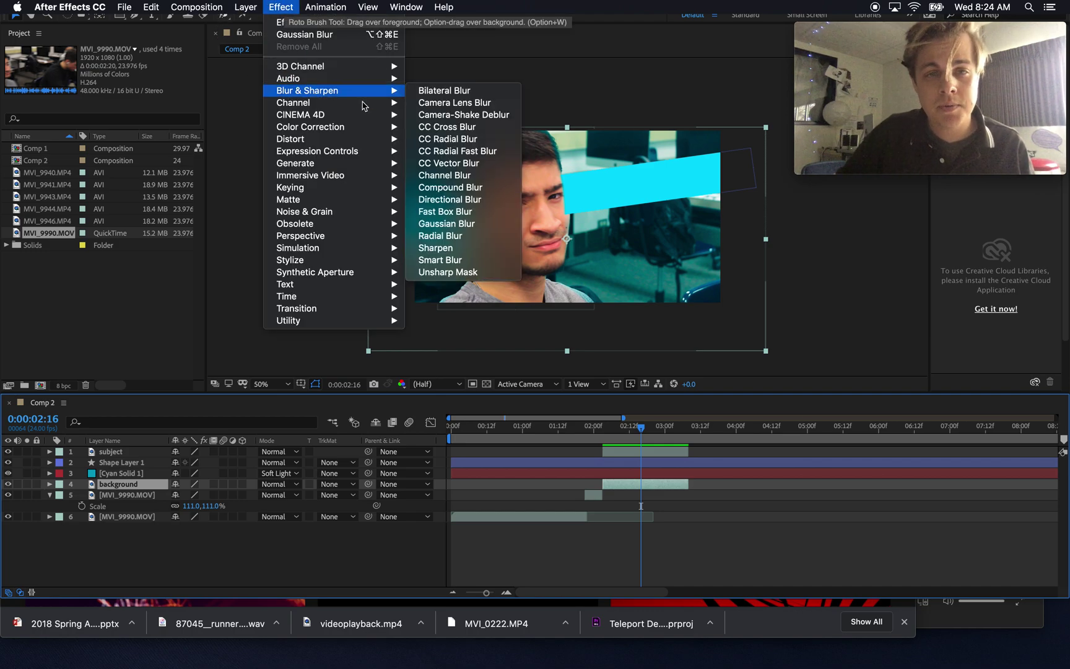
{"action": "left_click", "coordinate": [478, 228]}
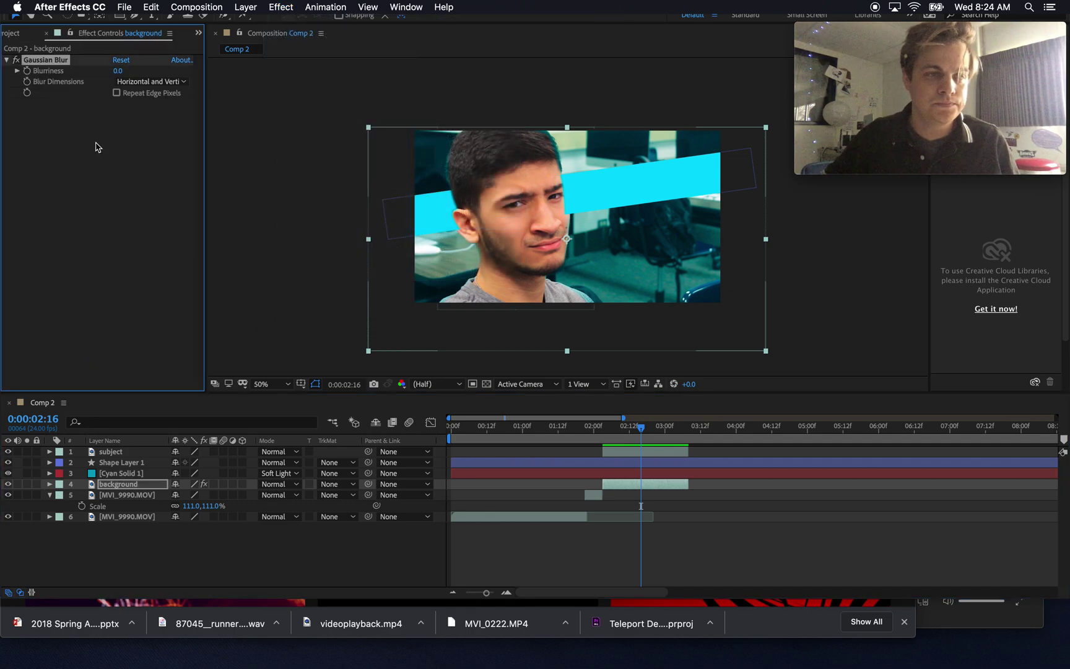
{"action": "left_click_drag", "start_coordinate": [118, 71], "coordinate": [142, 72]}
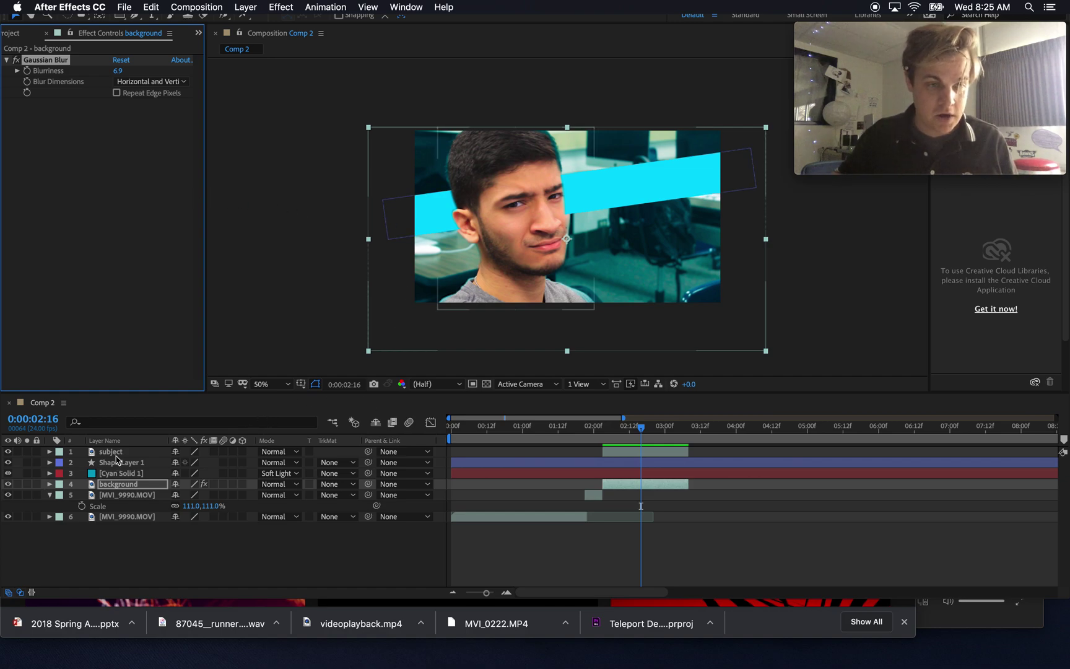
Create a new text layer reading VECTOR in the composition.
{"action": "left_click", "coordinate": [116, 454]}
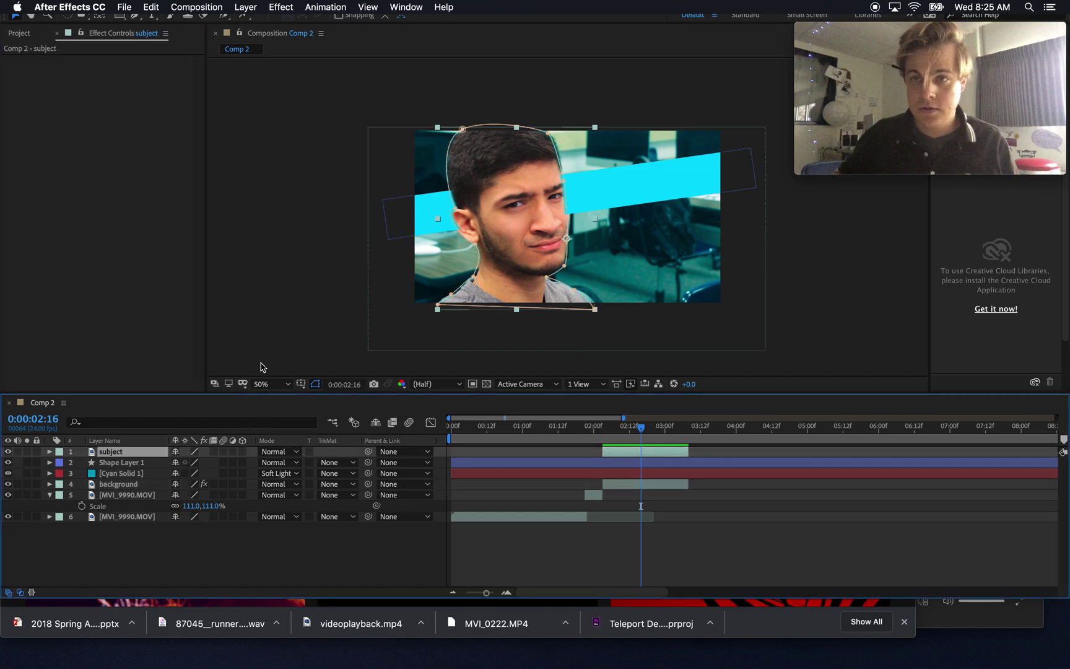
{"action": "left_click", "coordinate": [154, 18]}
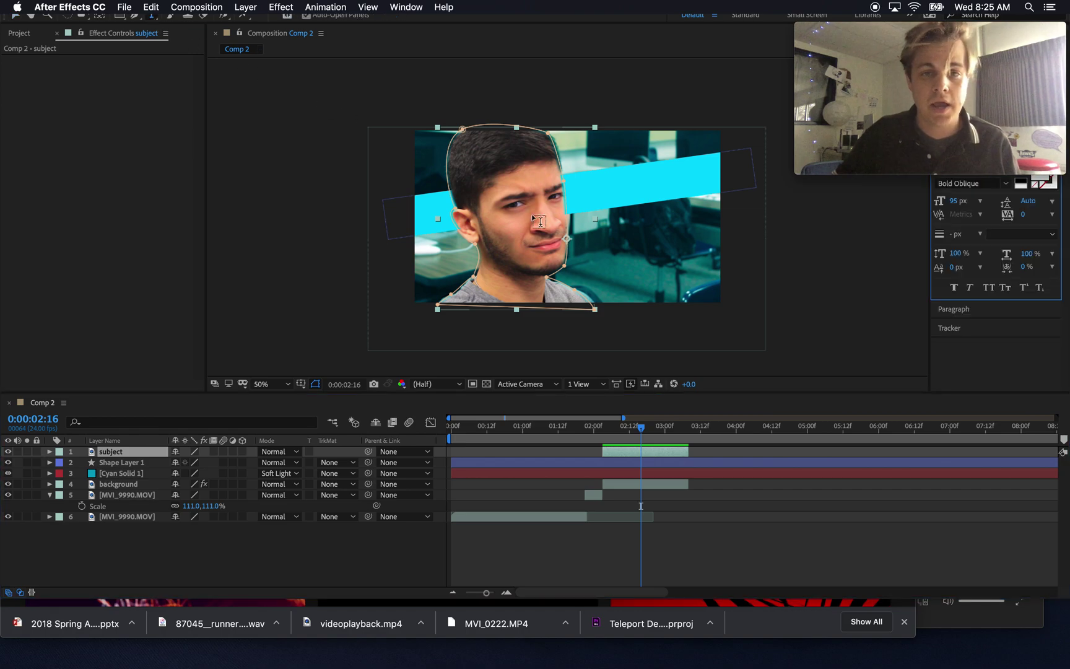
{"action": "left_click", "coordinate": [593, 224]}
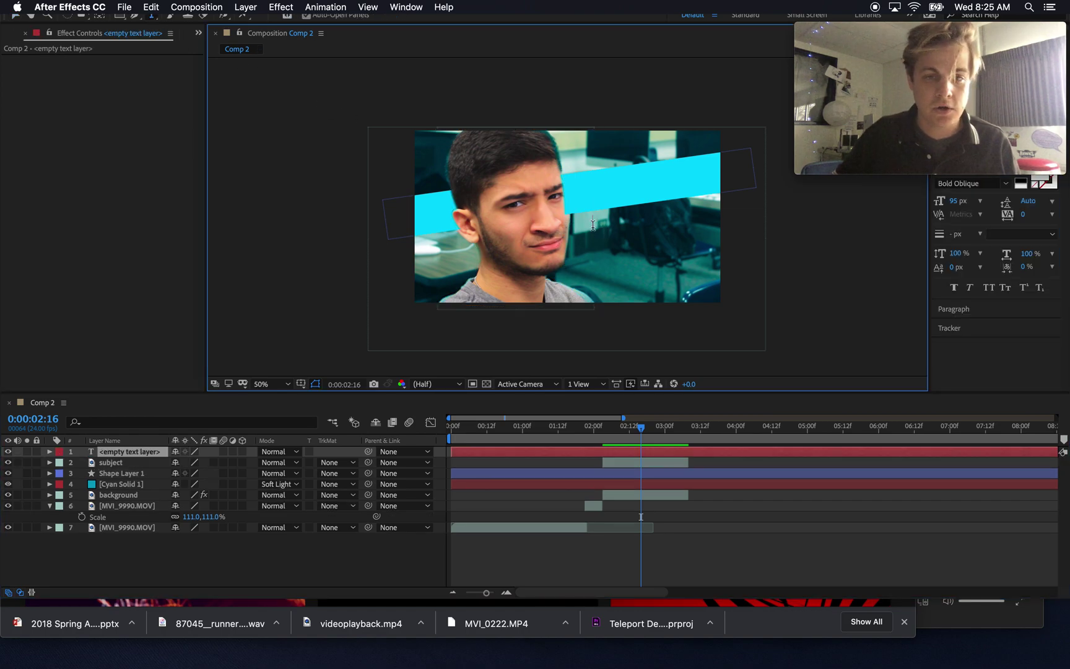
{"action": "mouse_move", "coordinate": [884, 33]}
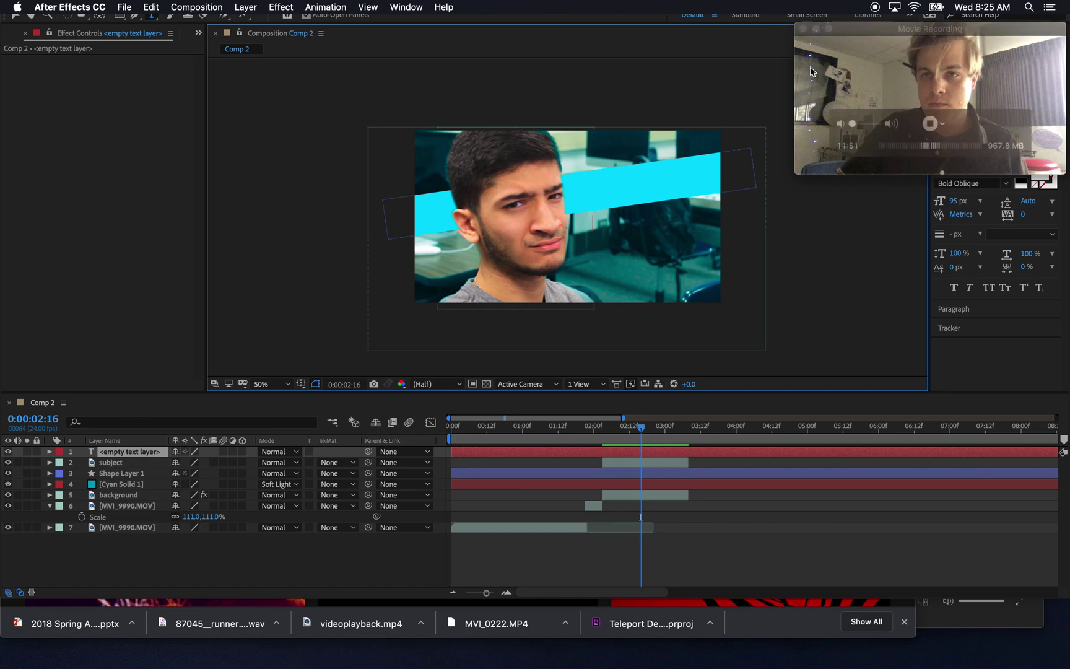
{"action": "left_click_drag", "start_coordinate": [885, 33], "coordinate": [90, 31]}
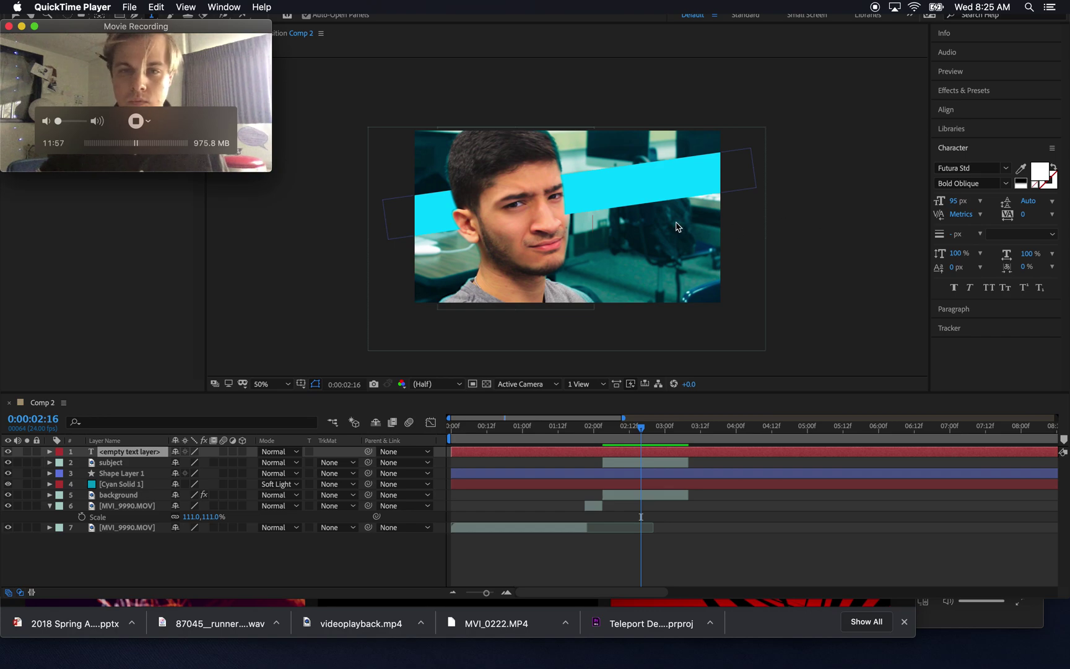
{"action": "left_click", "coordinate": [591, 229]}
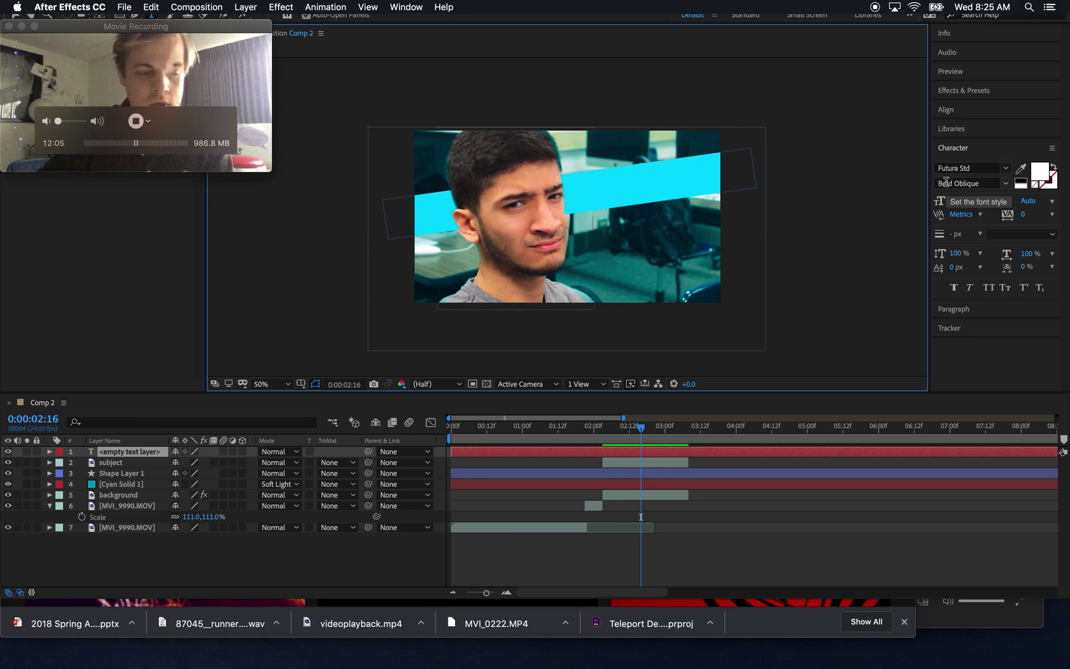
{"action": "type", "text": "VECTOR"}
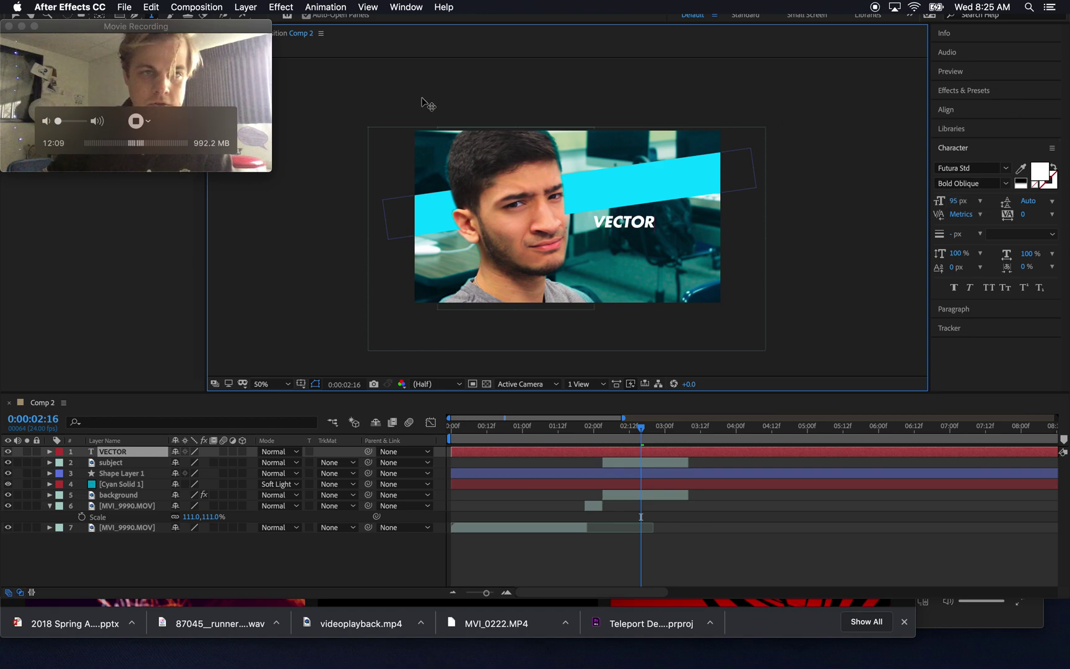
{"action": "left_click_drag", "start_coordinate": [229, 28], "coordinate": [230, 59]}
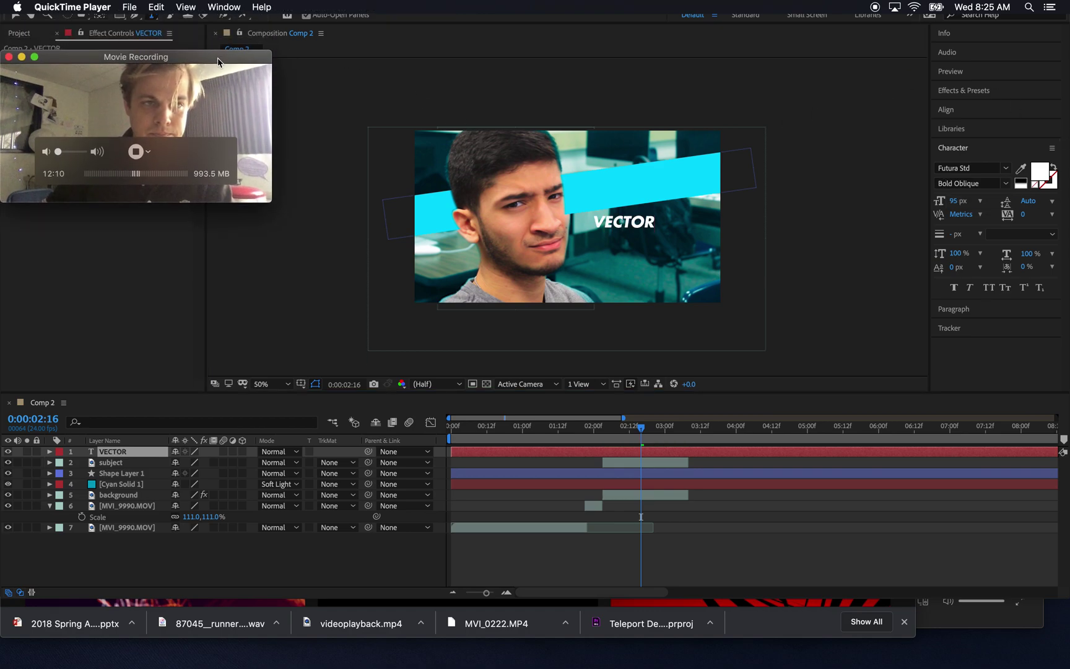
{"action": "left_click", "coordinate": [12, 22]}
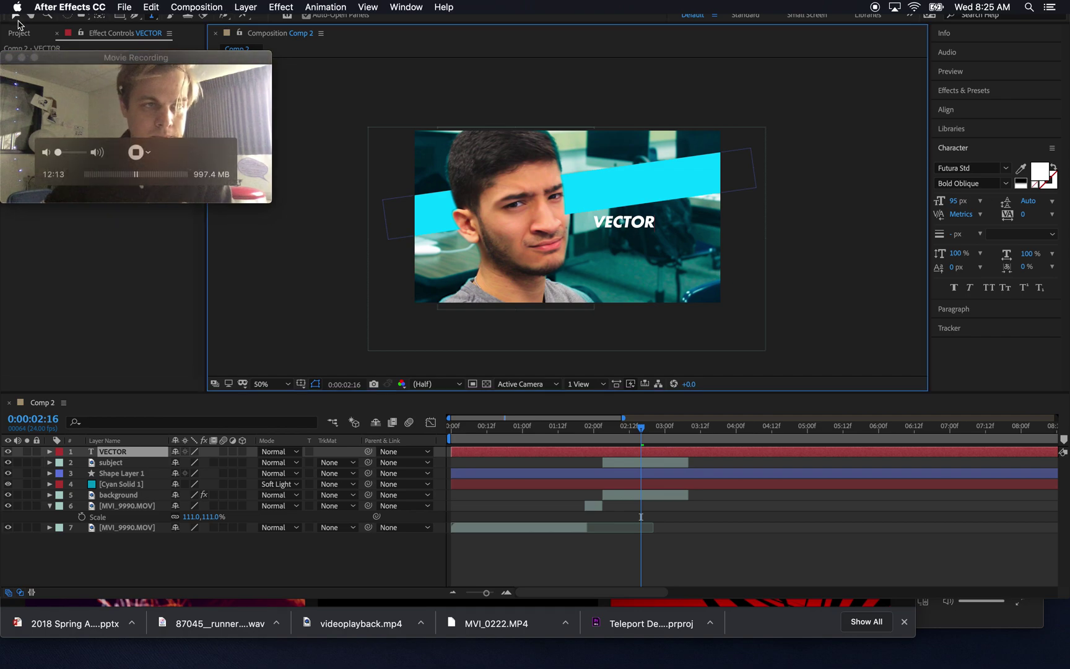
Rotate the VECTOR text -8° and move it up onto the cyan band.
{"action": "left_click", "coordinate": [127, 452]}
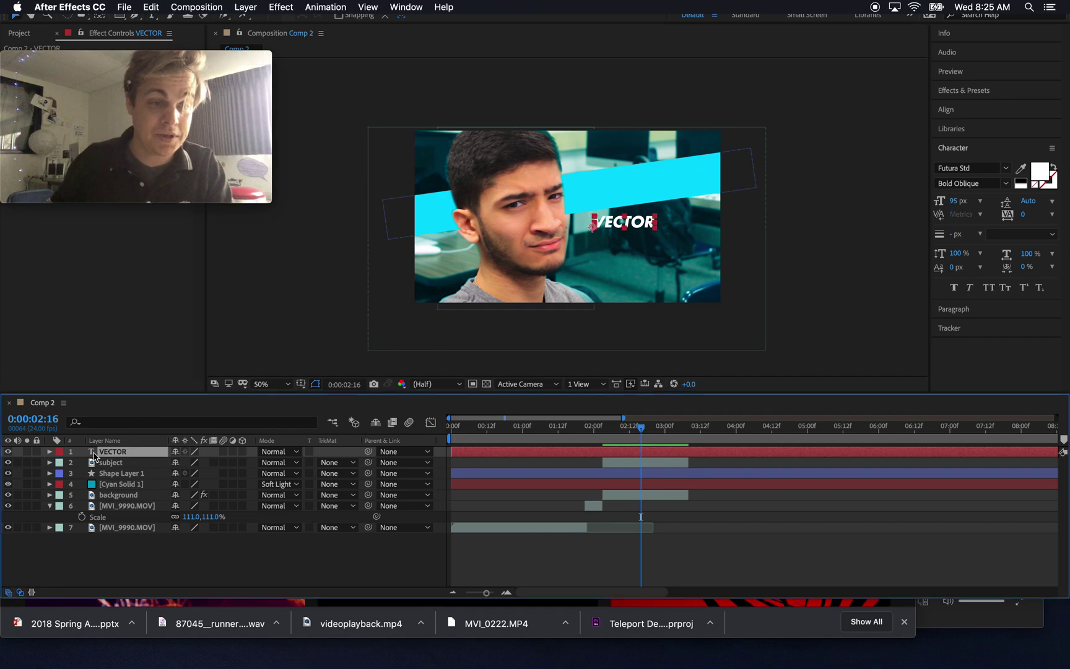
{"action": "key", "text": "r"}
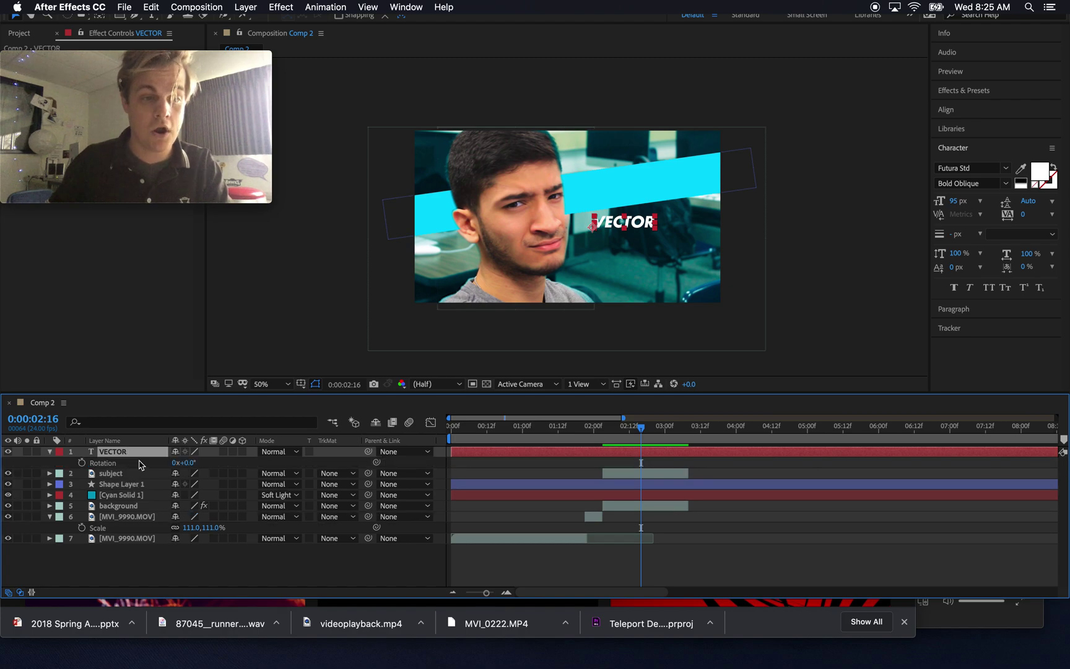
{"action": "left_click", "coordinate": [185, 465]}
{"action": "type", "text": "-"}
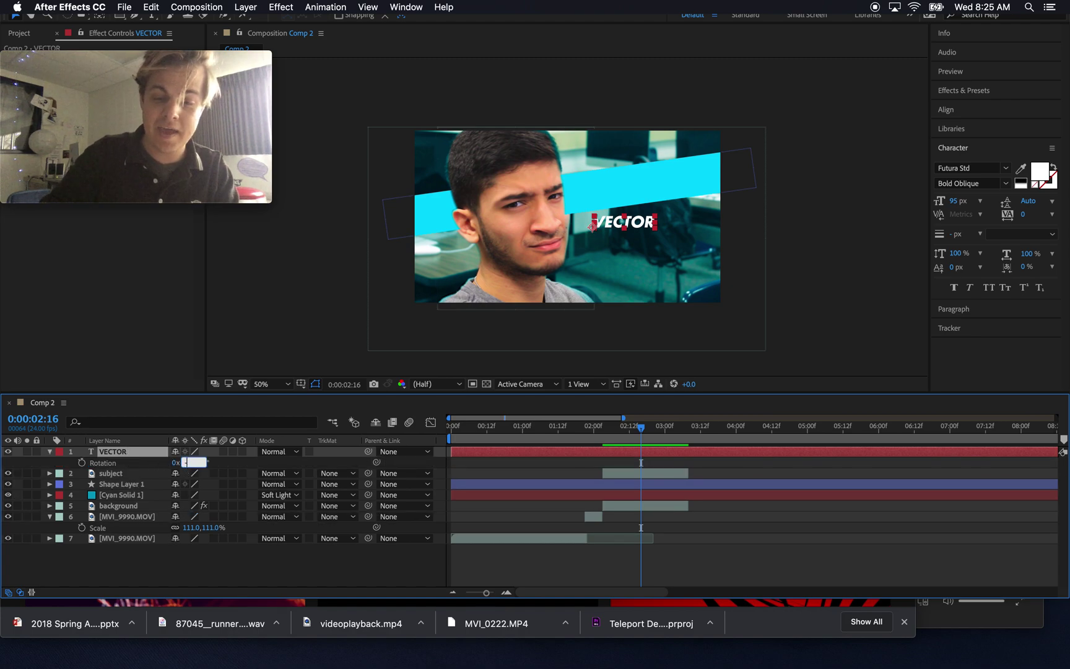
{"action": "type", "text": "8"}
{"action": "key", "text": "Return"}
{"action": "key", "text": "Caps_Lock"}
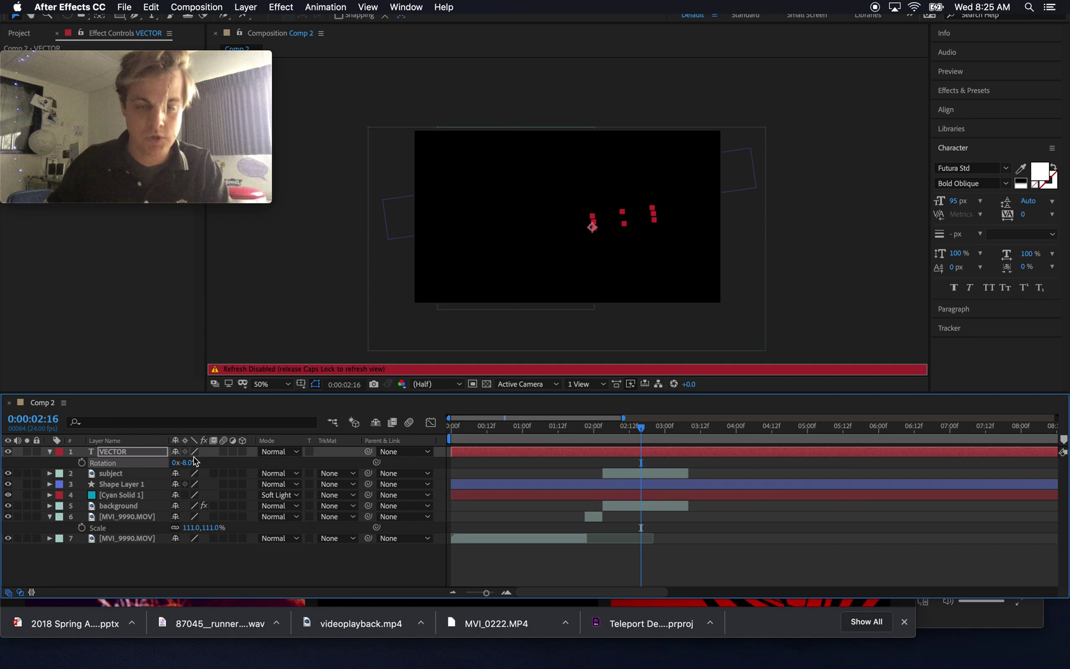
{"action": "key", "text": "Caps_Lock"}
{"action": "left_click", "coordinate": [661, 206]}
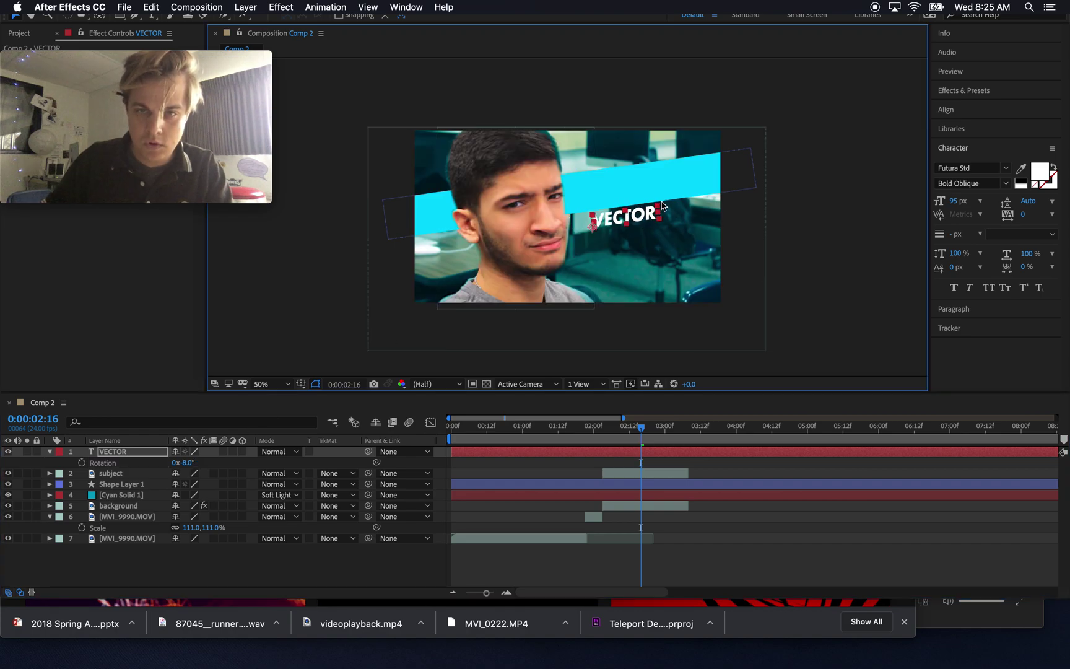
{"action": "left_click_drag", "start_coordinate": [662, 206], "coordinate": [642, 149]}
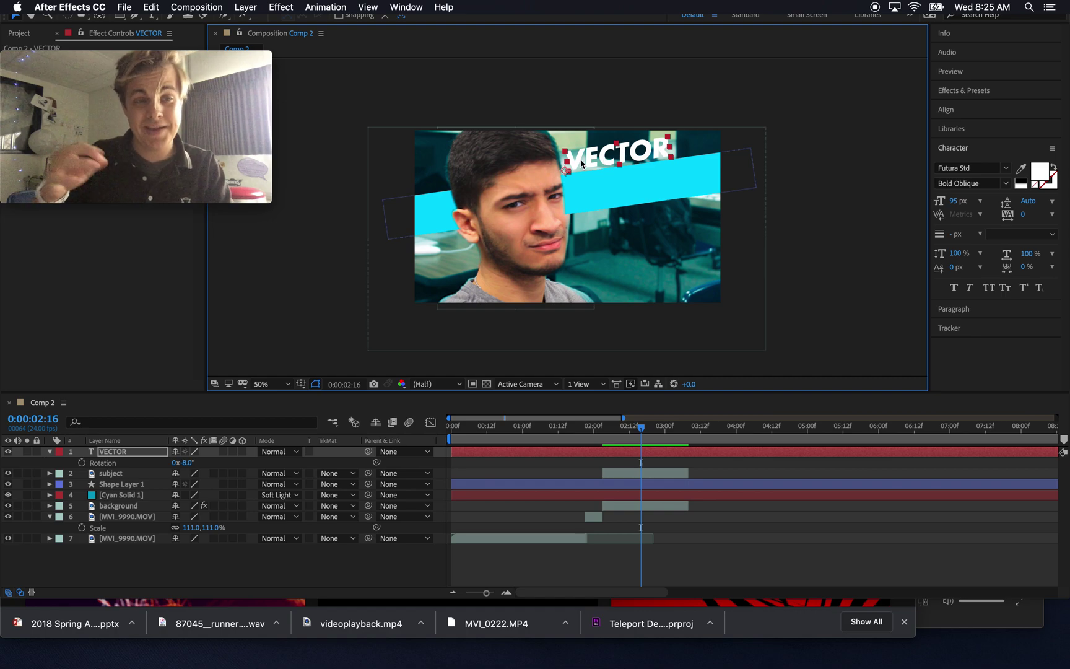
Duplicate the VECTOR text layer and retype the copy as SANTAELLA.
{"action": "key", "text": "super+d"}
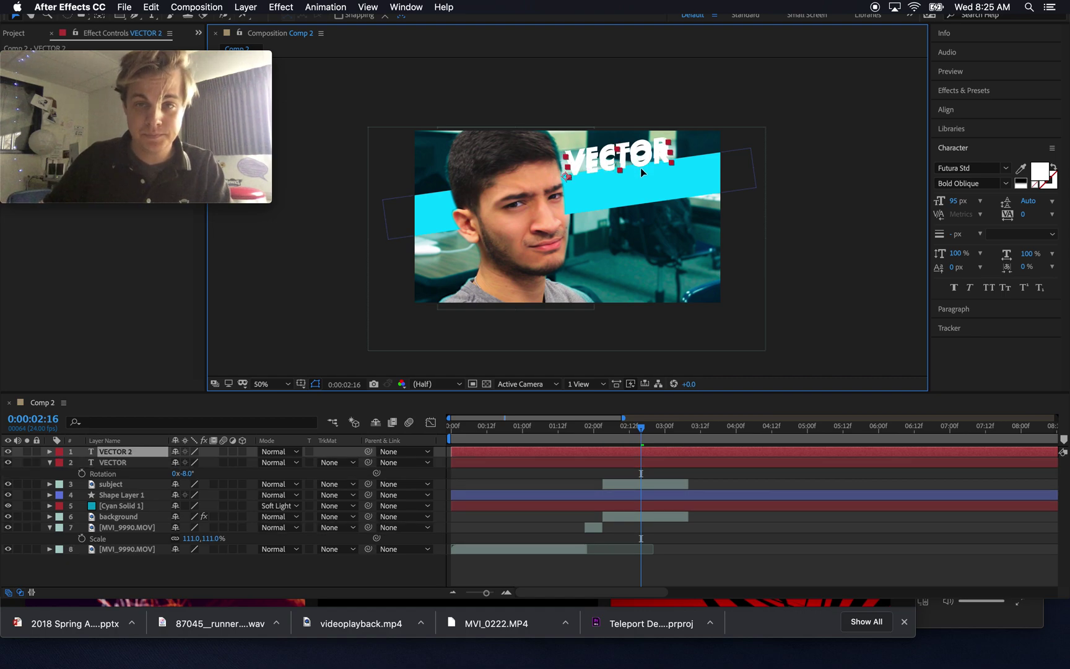
{"action": "left_click_drag", "start_coordinate": [642, 173], "coordinate": [650, 204]}
{"action": "double_click", "coordinate": [648, 184]}
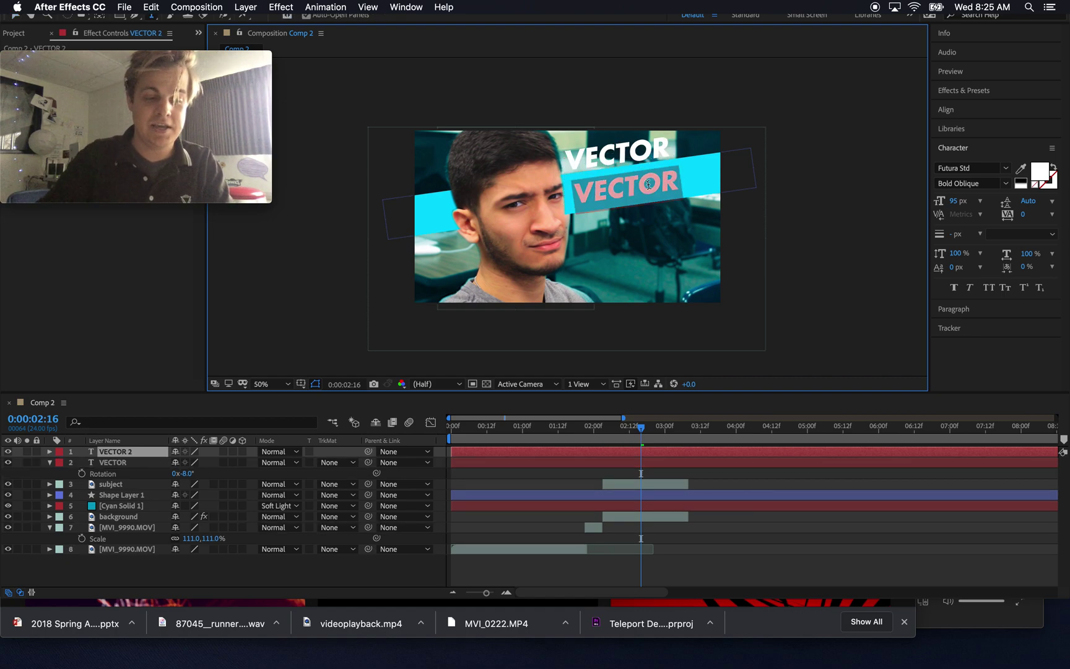
{"action": "type", "text": "SANTAELL"}
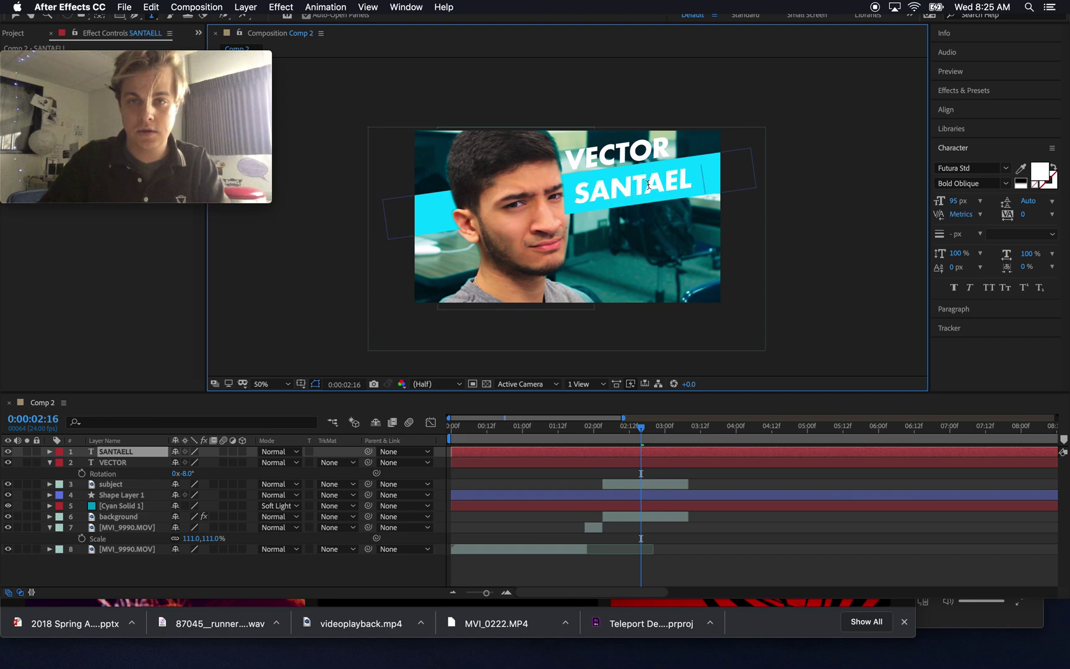
{"action": "type", "text": "A"}
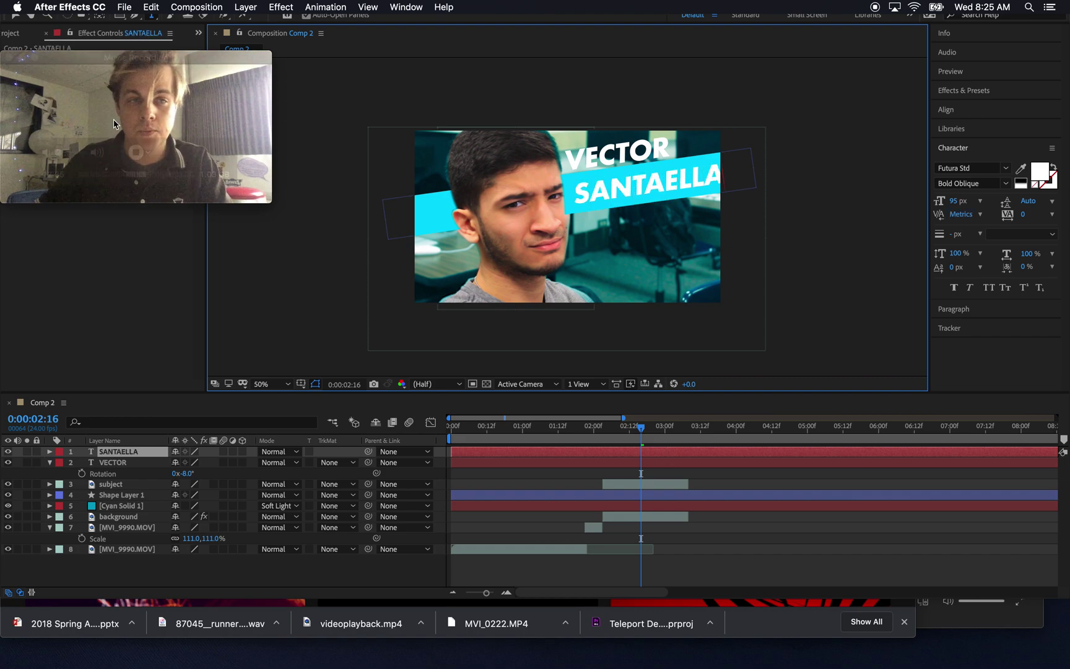
{"action": "left_click", "coordinate": [15, 13]}
Position SANTAELLA just below VECTOR on the band and select its layer.
{"action": "left_click_drag", "start_coordinate": [614, 188], "coordinate": [595, 164]}
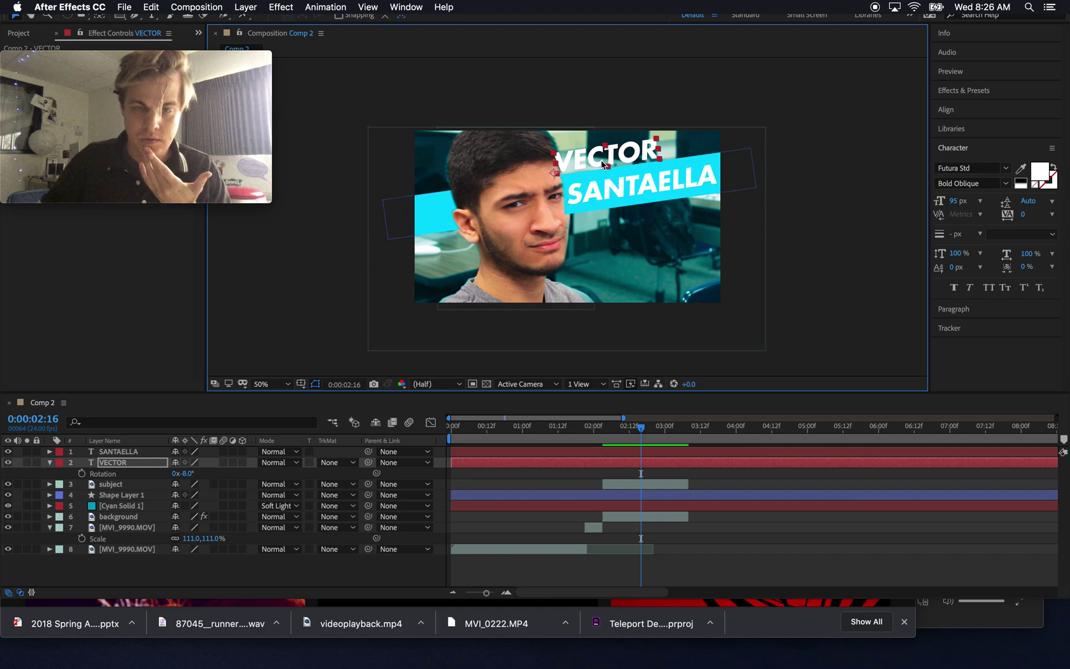
{"action": "left_click_drag", "start_coordinate": [603, 164], "coordinate": [601, 165]}
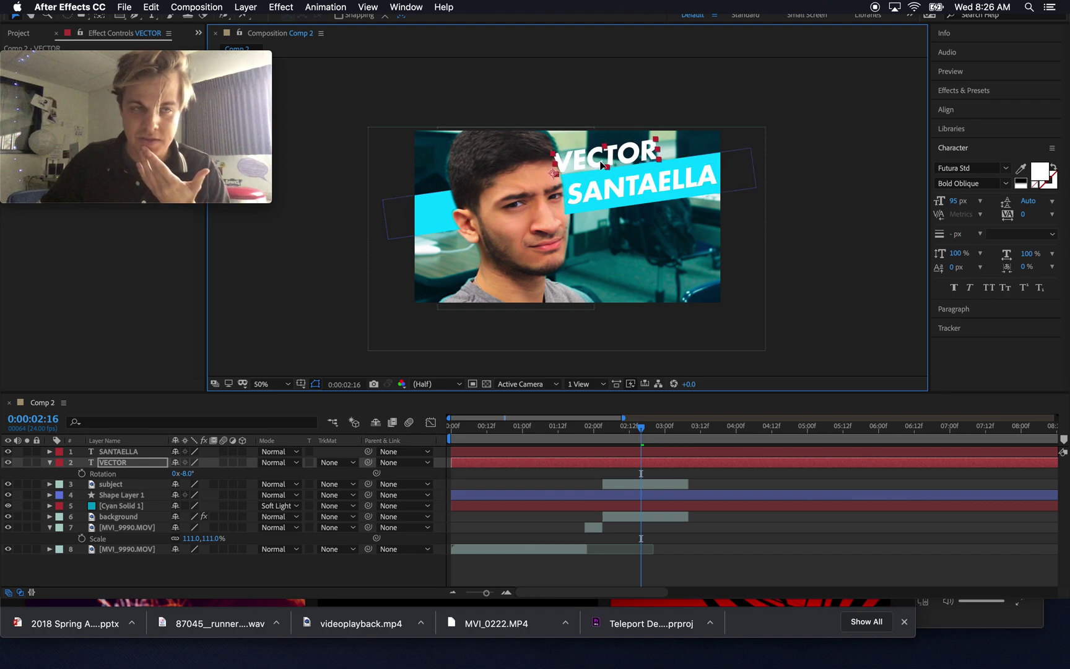
{"action": "left_click", "coordinate": [600, 197]}
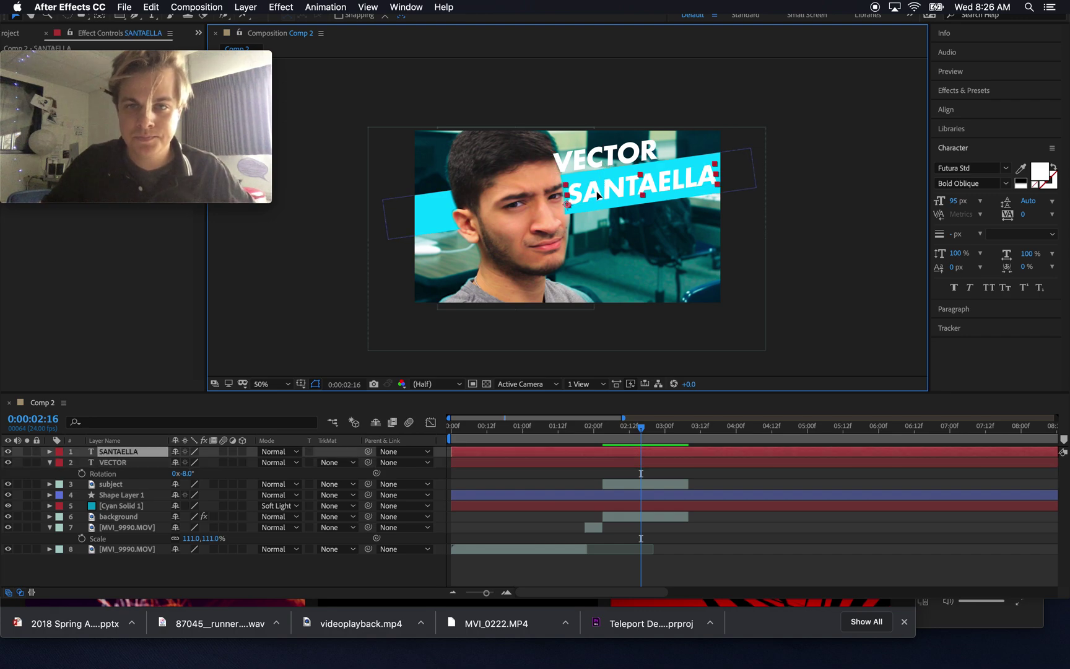
Parent SANTAELLA to Shape Layer 1, the cyan band.
{"action": "left_click", "coordinate": [370, 454]}
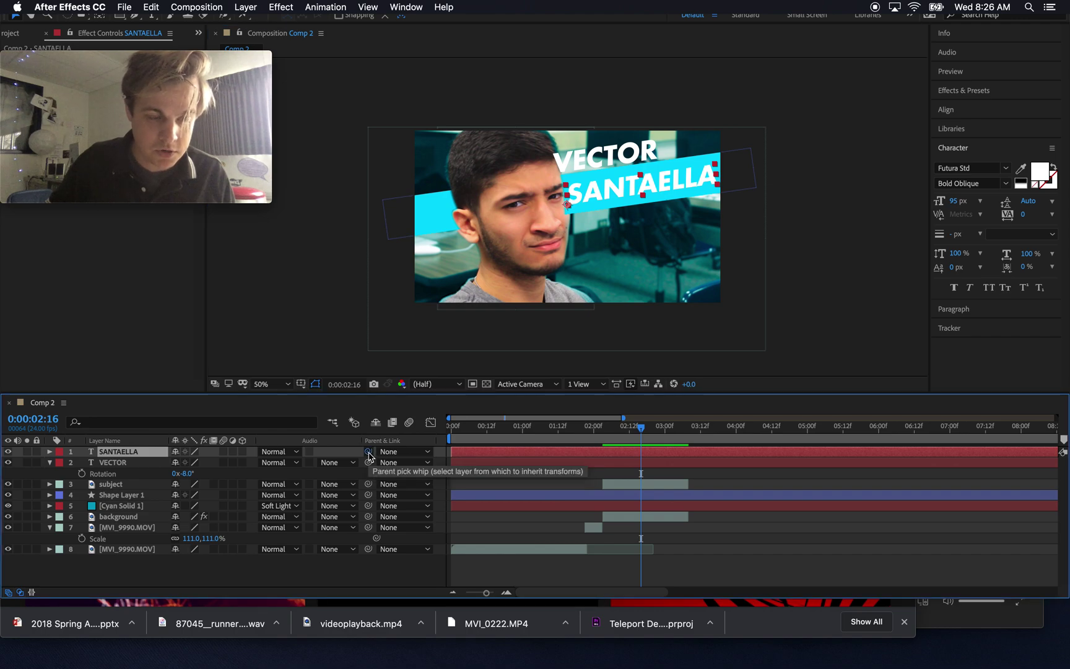
{"action": "left_click_drag", "start_coordinate": [262, 459], "coordinate": [128, 495]}
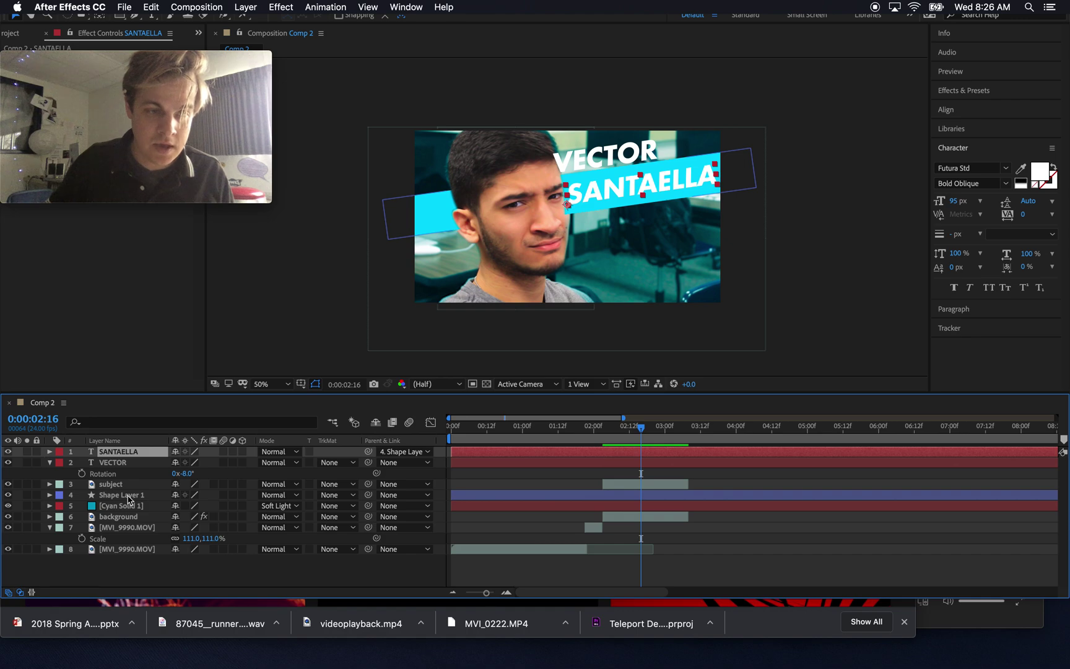
{"action": "left_click", "coordinate": [129, 496]}
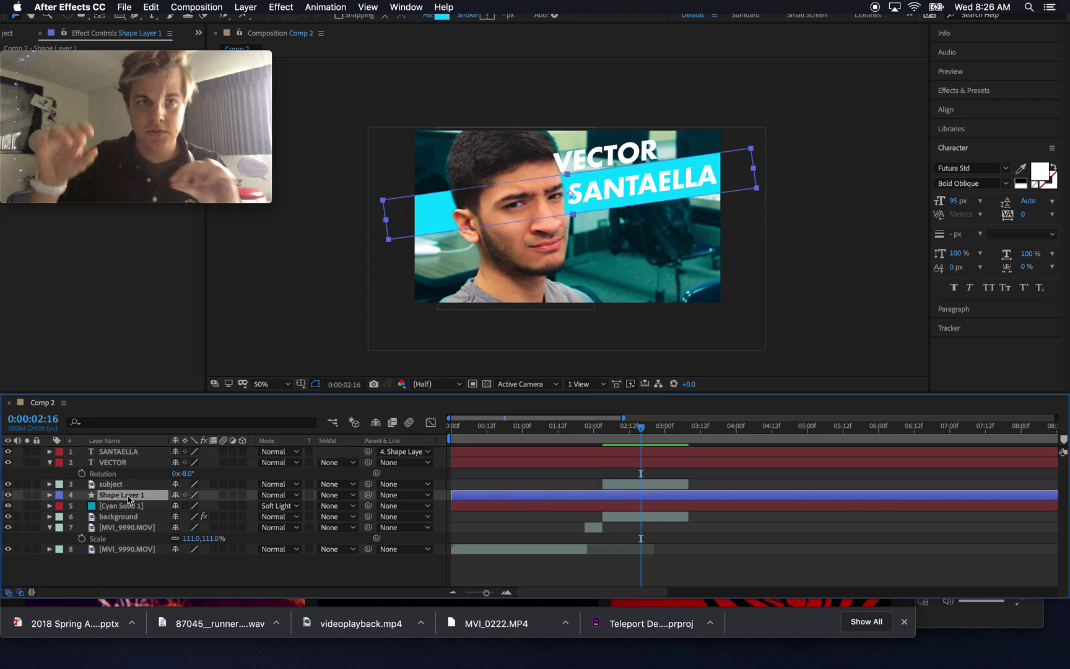
Set a Position keyframe for the band's resting place at 2:10.
{"action": "key", "text": "p"}
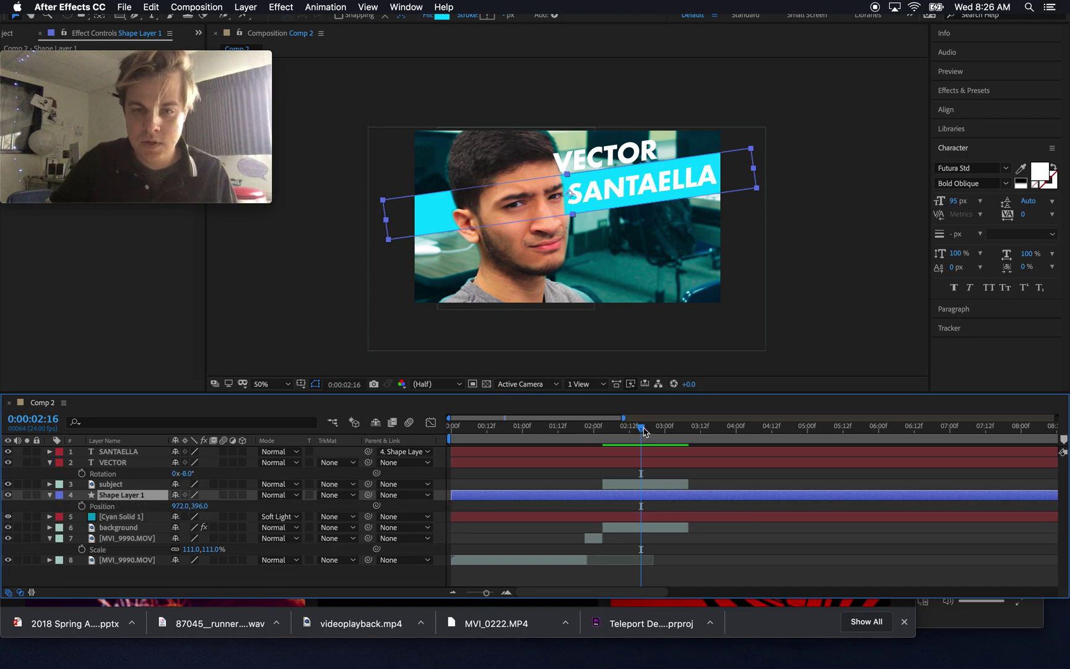
{"action": "left_click_drag", "start_coordinate": [645, 431], "coordinate": [607, 433]}
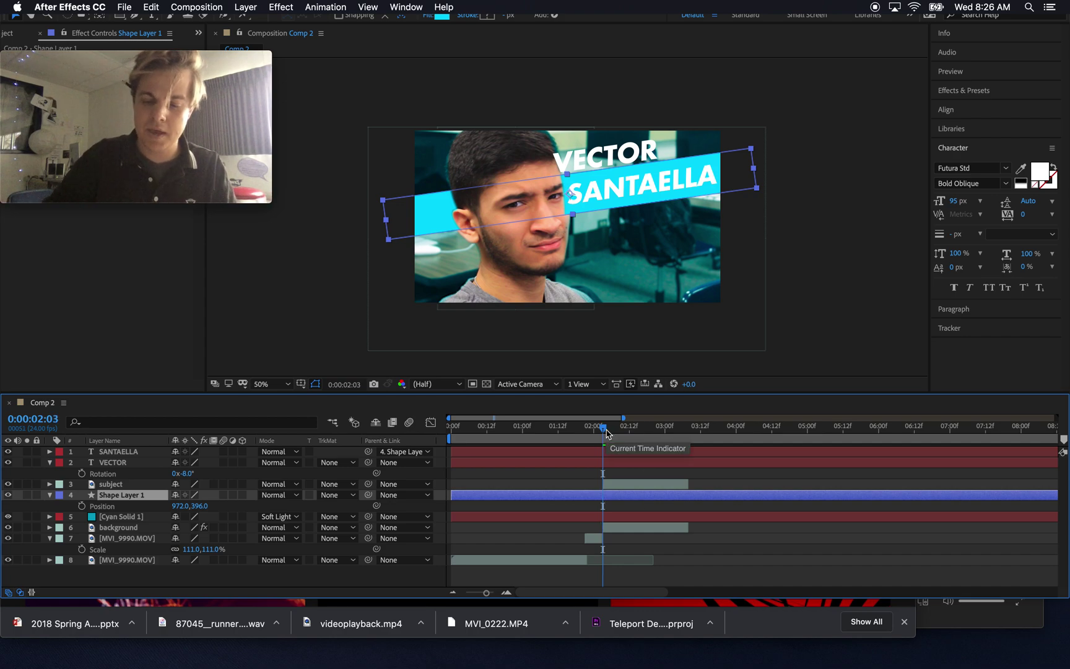
{"action": "key", "text": "space"}
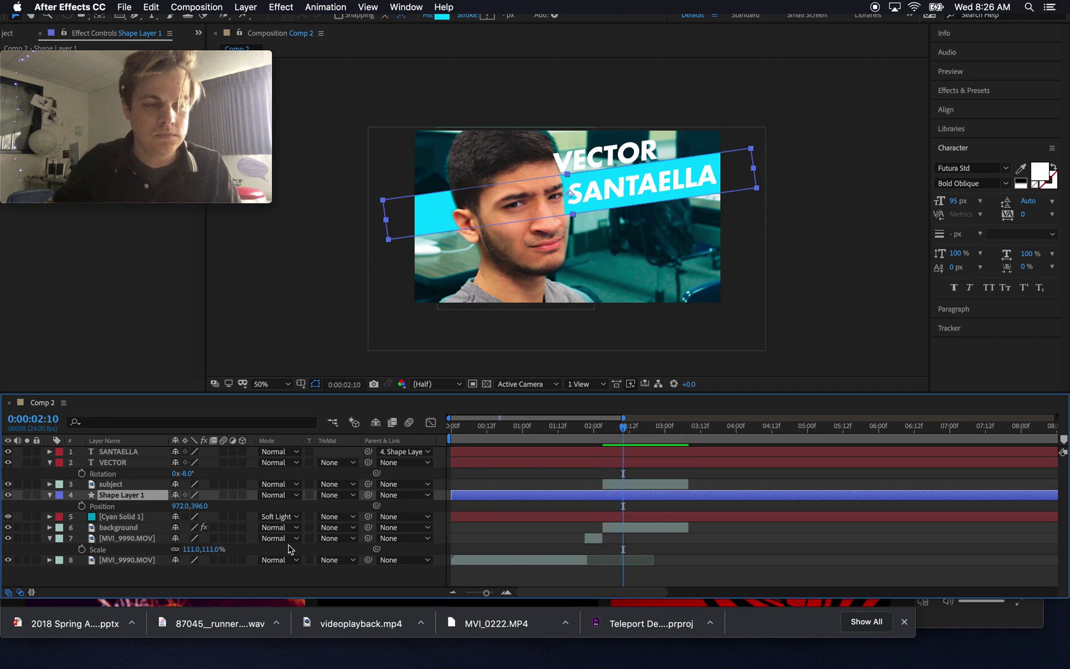
{"action": "left_click", "coordinate": [83, 506]}
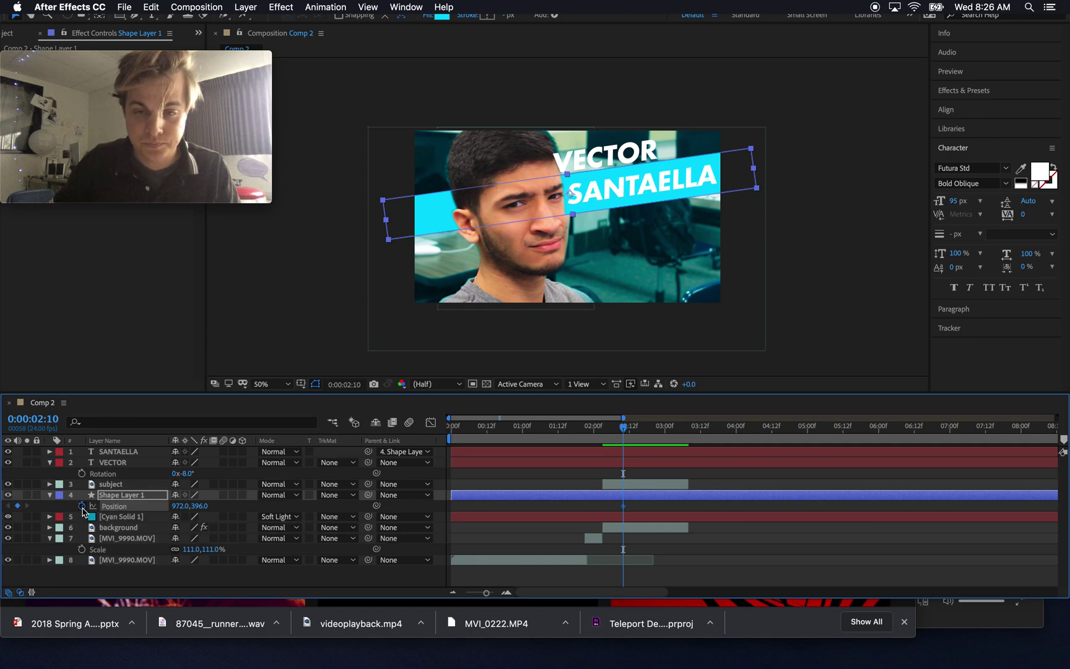
At 2:03 push the band off-frame upper right, then preview the slide-in.
{"action": "key", "text": "Page_Up"}
{"action": "key", "text": "Page_Up"}
{"action": "key", "text": "Page_Up"}
{"action": "key", "text": "Page_Up"}
{"action": "key", "text": "Page_Up"}
{"action": "key", "text": "Page_Up"}
{"action": "key", "text": "Page_Up"}
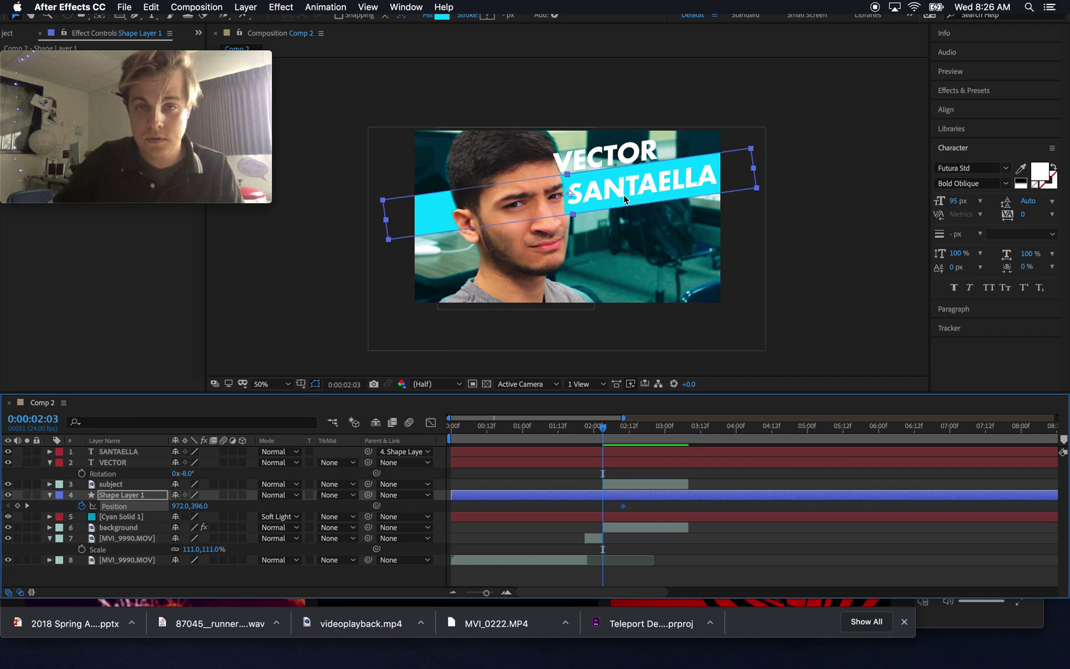
{"action": "left_click_drag", "start_coordinate": [620, 199], "coordinate": [970, 150]}
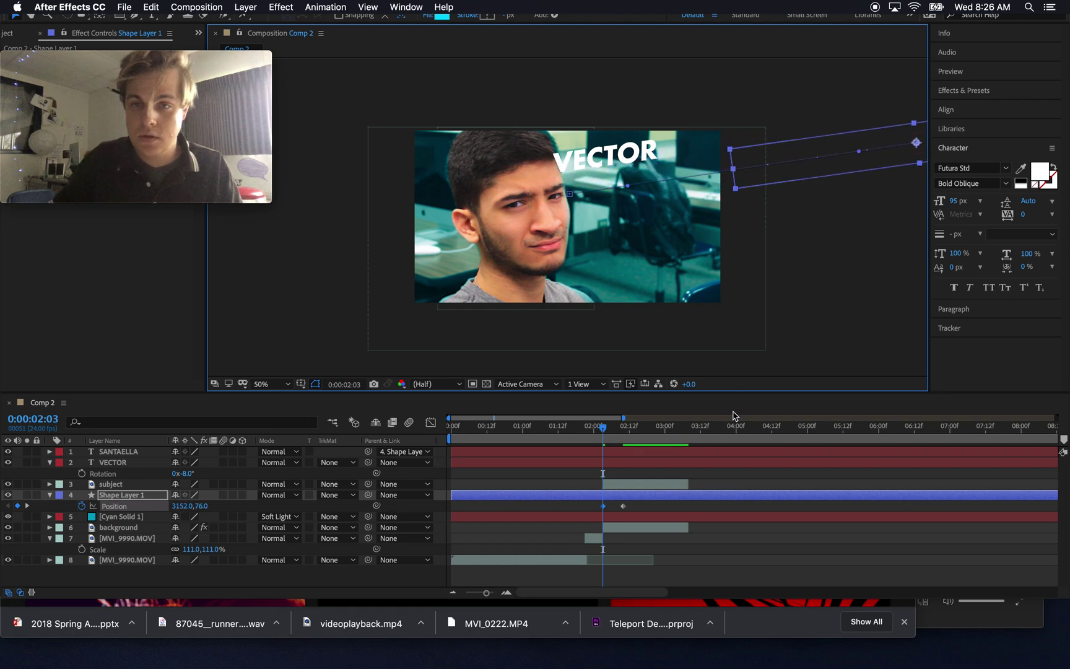
{"action": "left_click_drag", "start_coordinate": [605, 438], "coordinate": [564, 439]}
{"action": "key", "text": "space"}
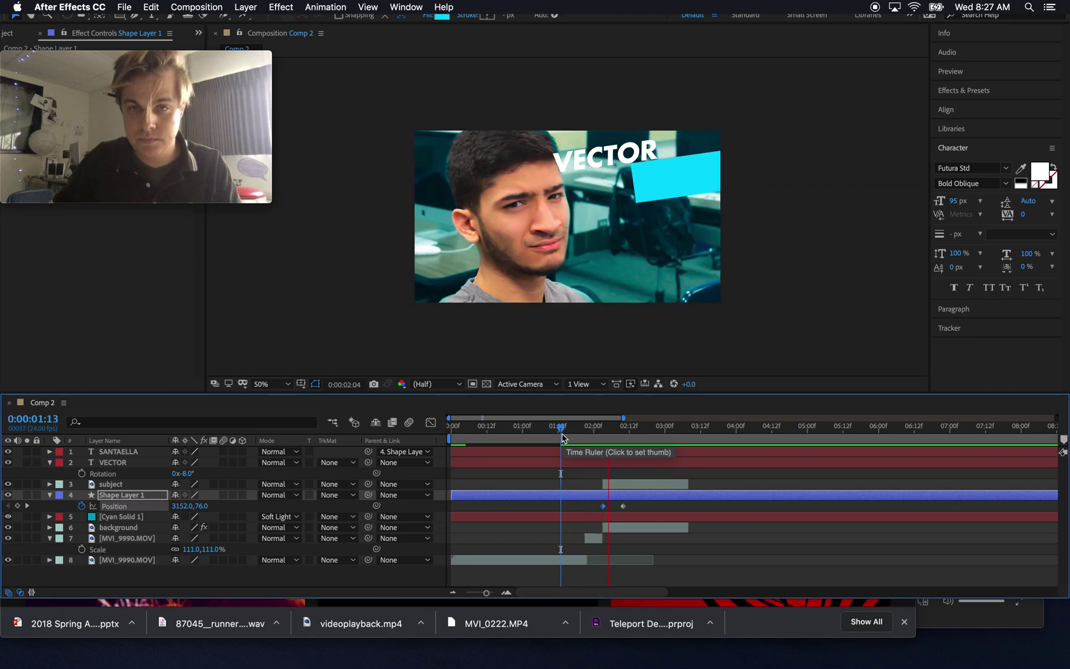
{"action": "key", "text": "space"}
{"action": "left_click_drag", "start_coordinate": [651, 429], "coordinate": [623, 432]}
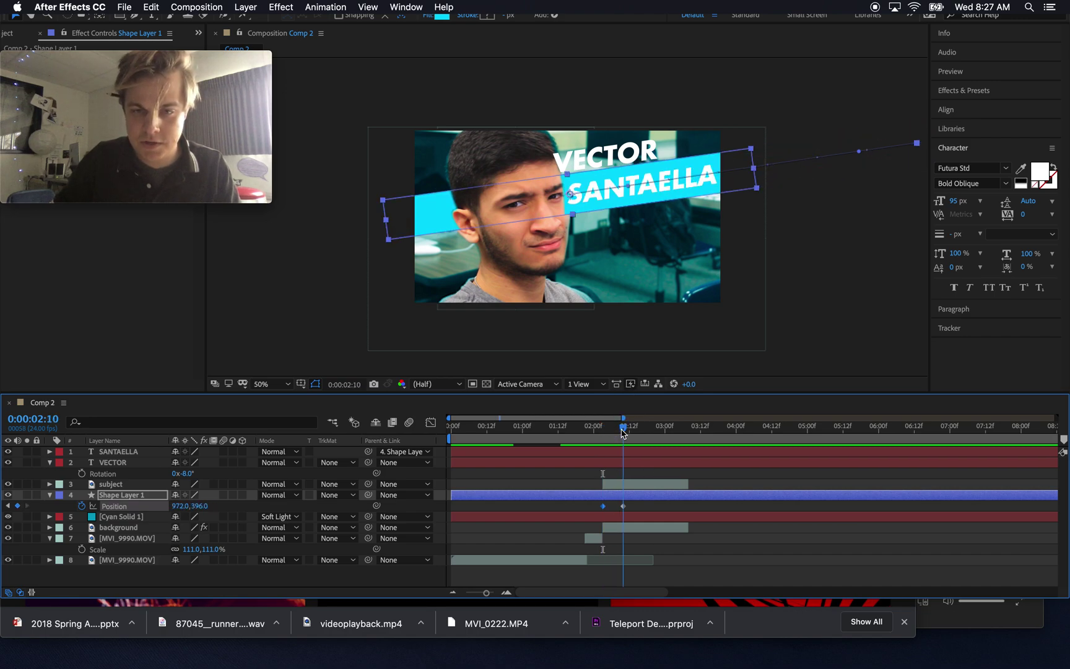
Keyframe VECTOR's Scale at 171.2% at 2:10 and 384.2% at 2:03, then preview.
{"action": "left_click", "coordinate": [135, 453]}
{"action": "left_click", "coordinate": [131, 464]}
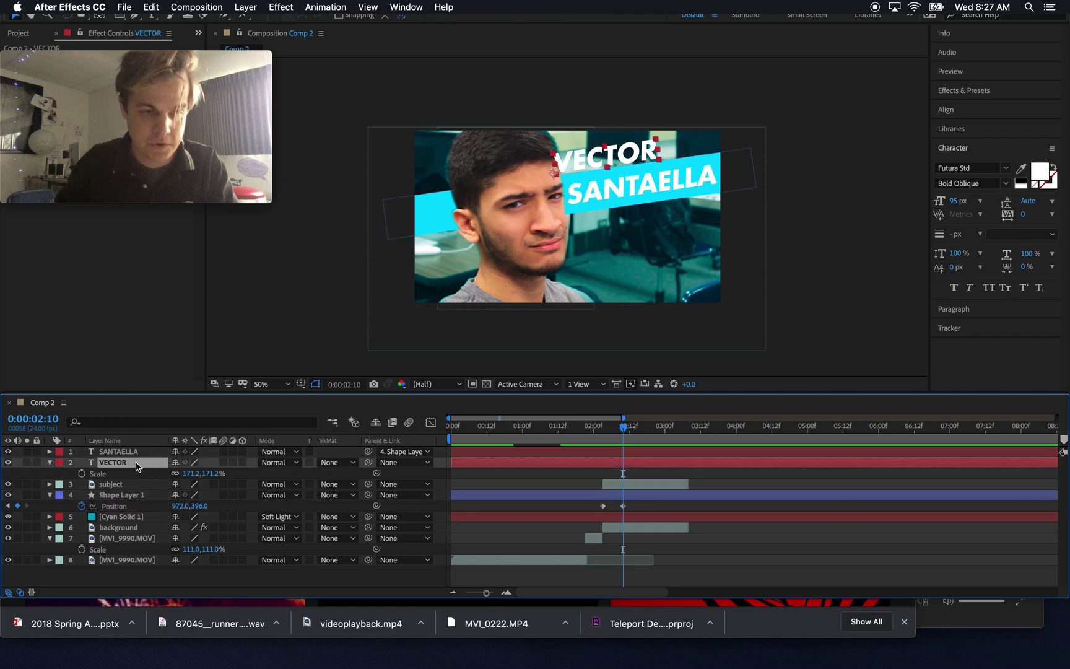
{"action": "left_click", "coordinate": [81, 473]}
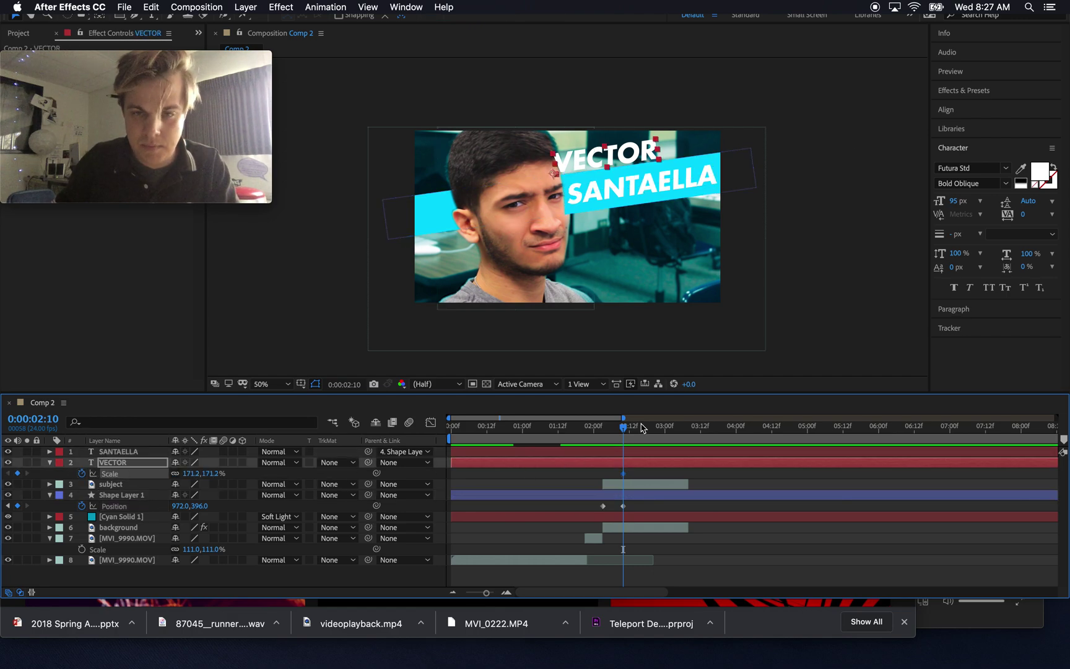
{"action": "left_click_drag", "start_coordinate": [622, 432], "coordinate": [604, 434]}
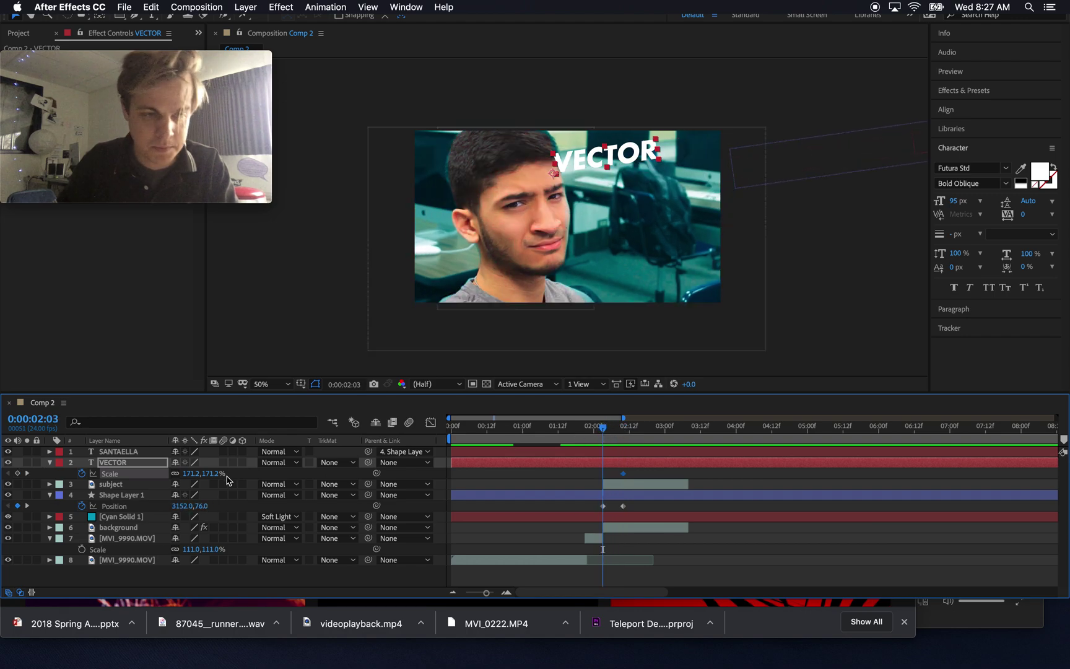
{"action": "left_click_drag", "start_coordinate": [191, 474], "coordinate": [310, 462]}
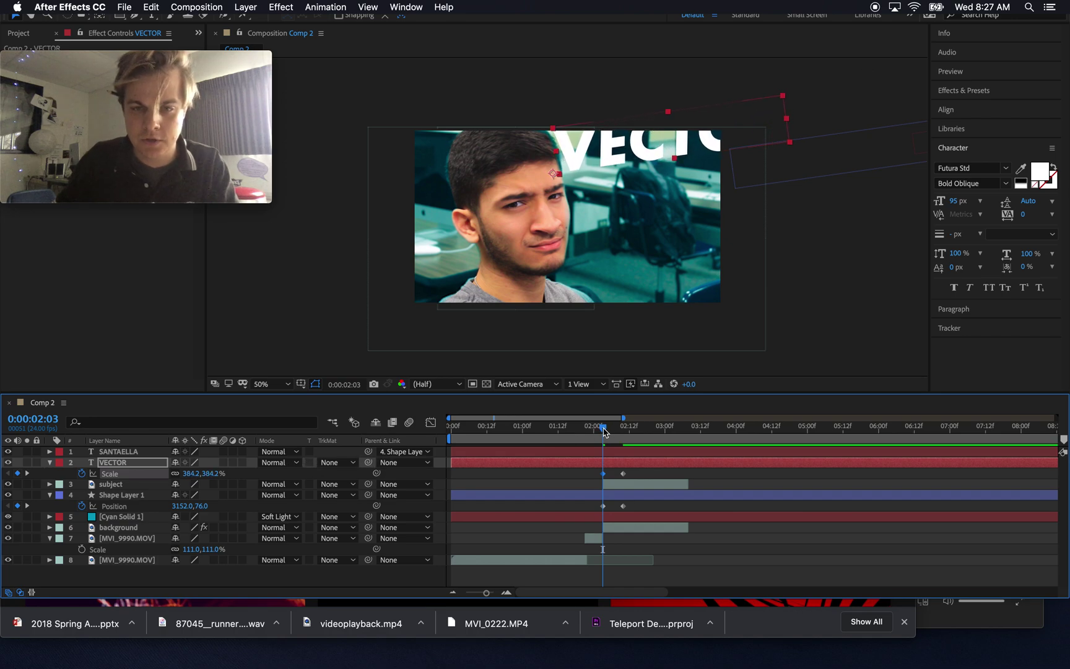
{"action": "left_click_drag", "start_coordinate": [604, 432], "coordinate": [559, 432]}
{"action": "key", "text": "space"}
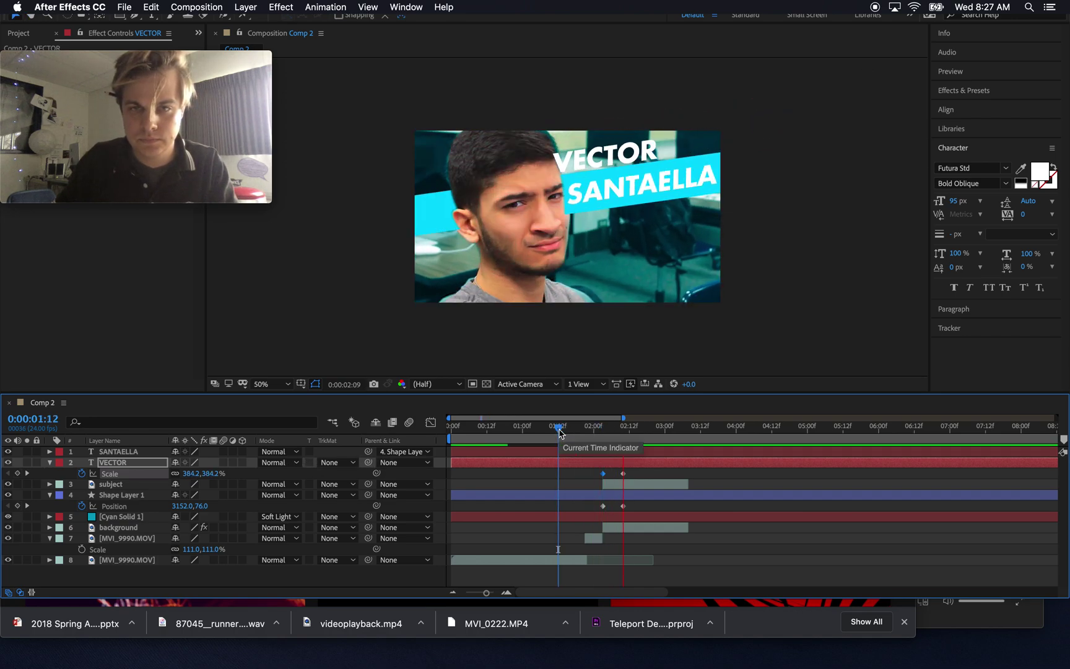
Trim the Cyan Solid 1, title and SANTAELLA layers to start at 2:03 and end at 3:07.
{"action": "left_click", "coordinate": [612, 427]}
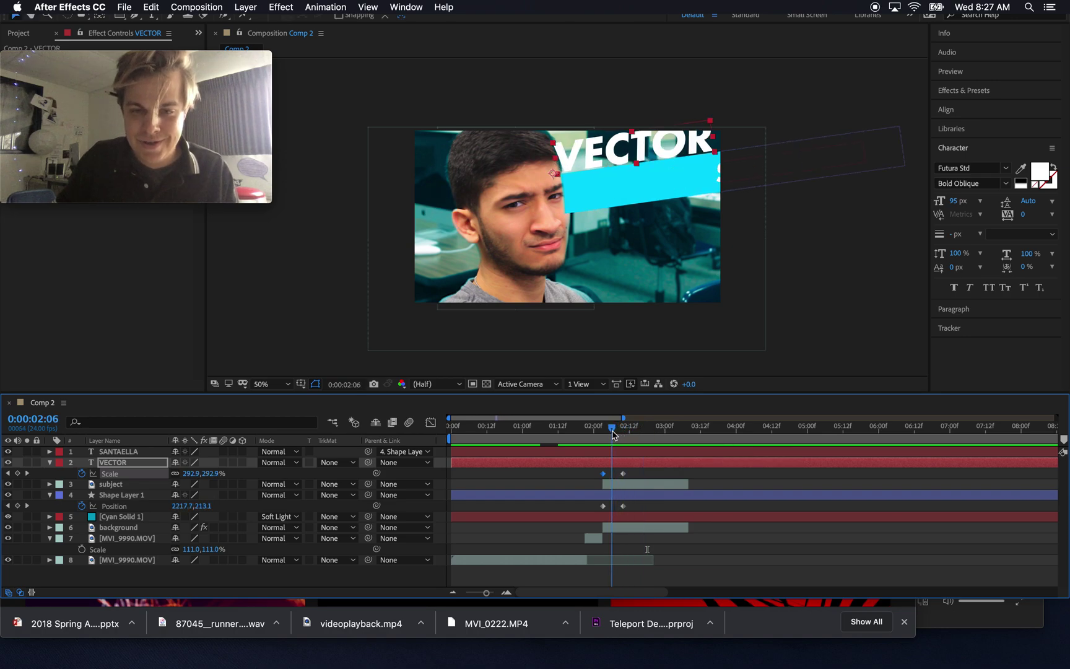
{"action": "left_click_drag", "start_coordinate": [614, 435], "coordinate": [606, 435]}
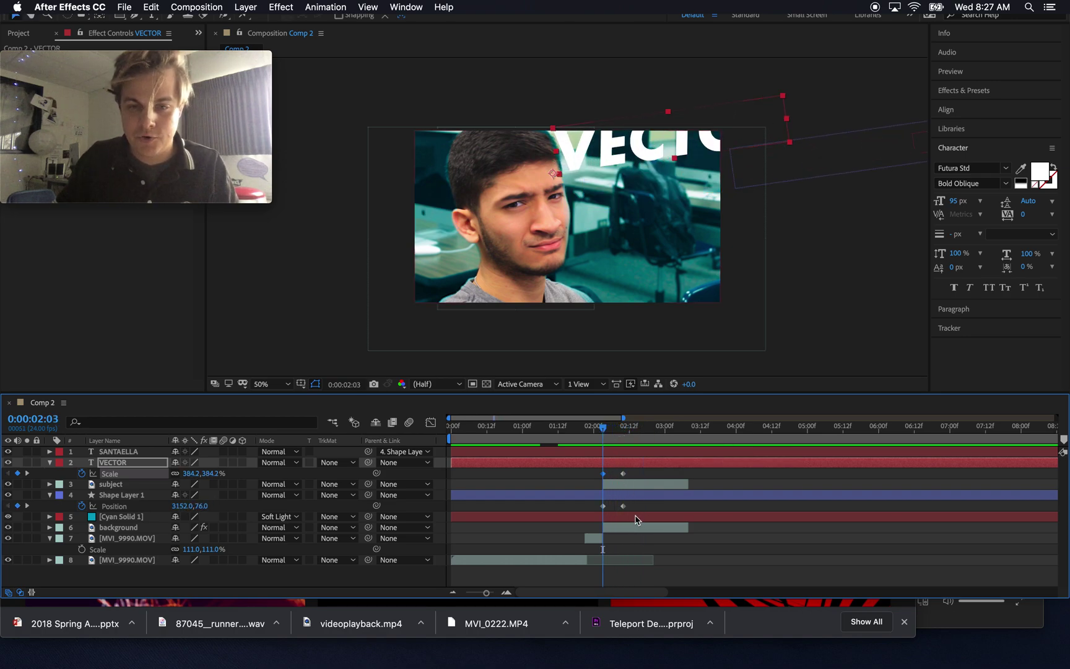
{"action": "left_click", "coordinate": [637, 519]}
{"action": "left_click", "coordinate": [635, 501], "text": "shift"}
{"action": "left_click", "coordinate": [626, 469], "text": "shift"}
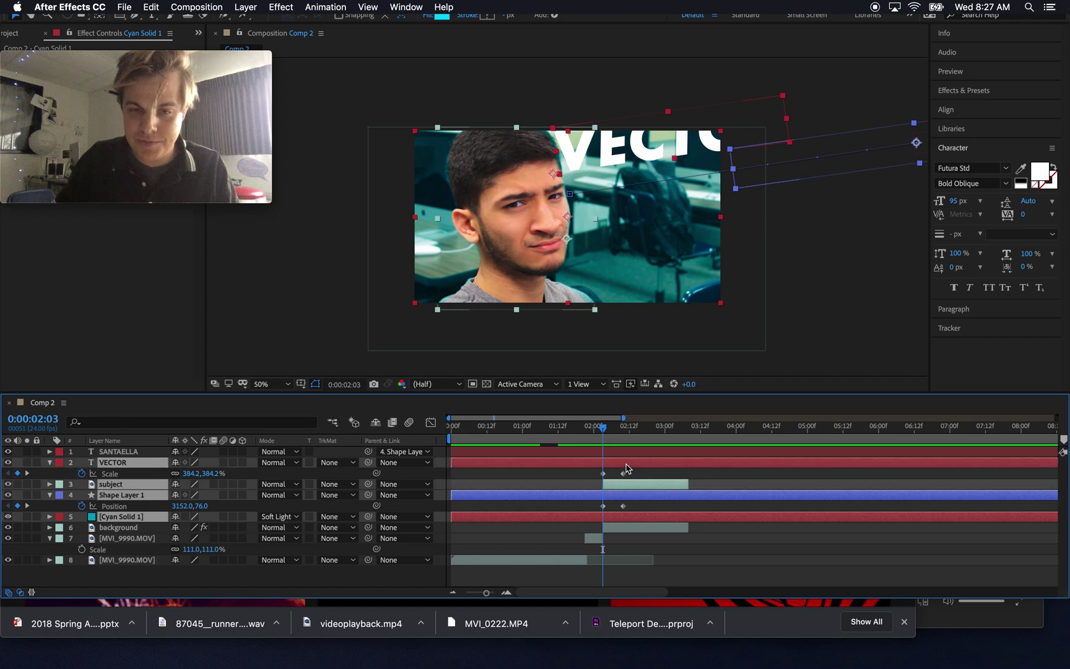
{"action": "left_click", "coordinate": [630, 453], "text": "shift"}
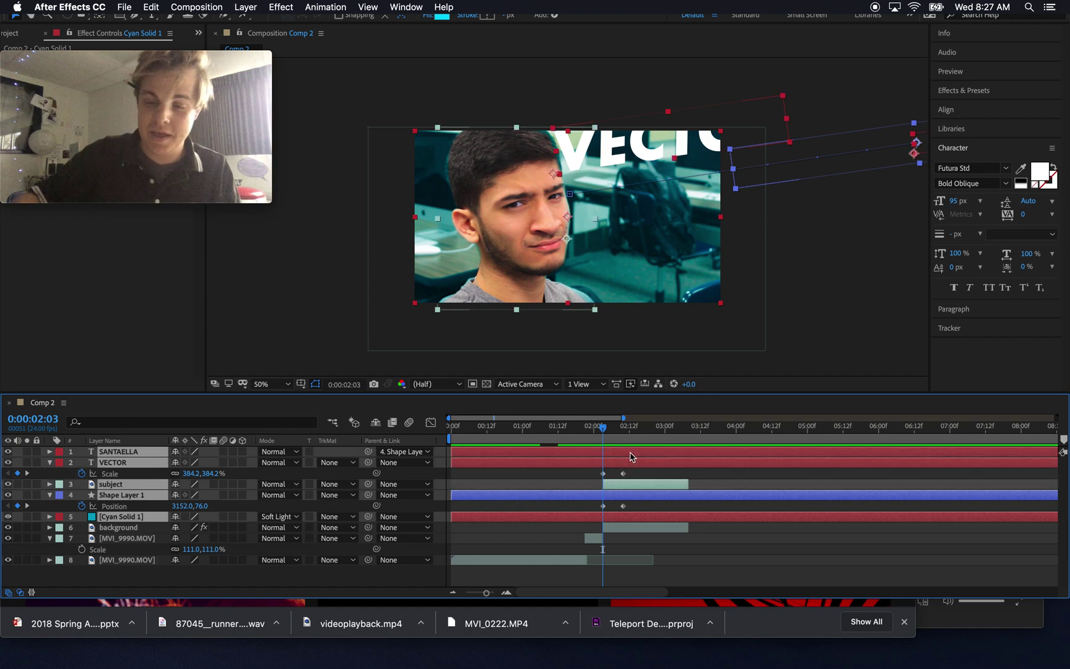
{"action": "key", "text": "alt+bracketleft"}
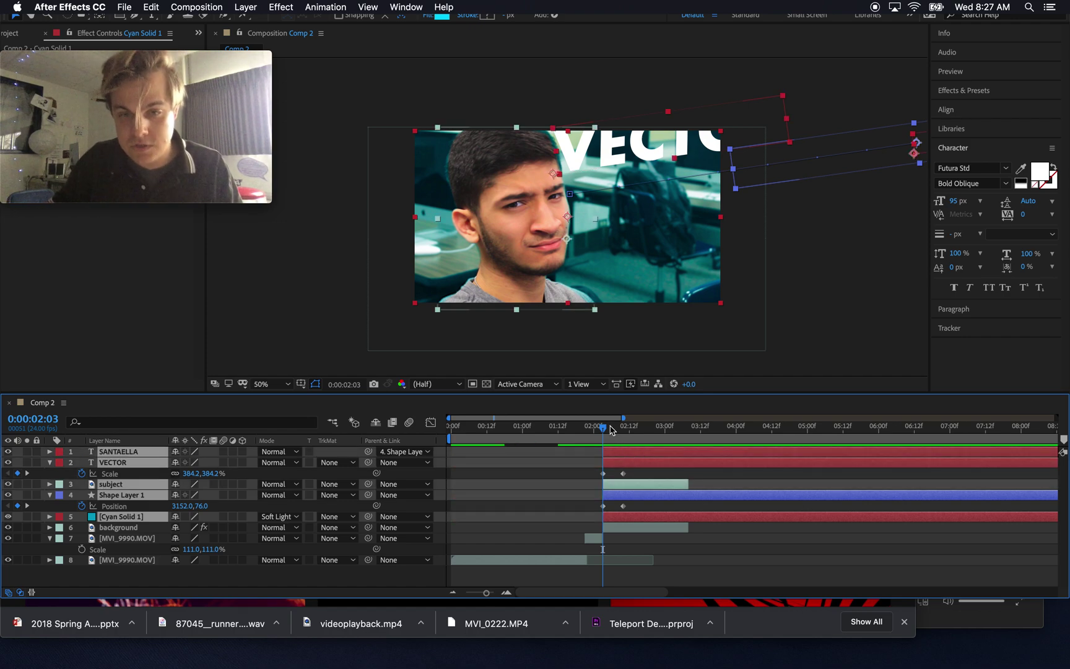
{"action": "left_click_drag", "start_coordinate": [604, 431], "coordinate": [684, 431]}
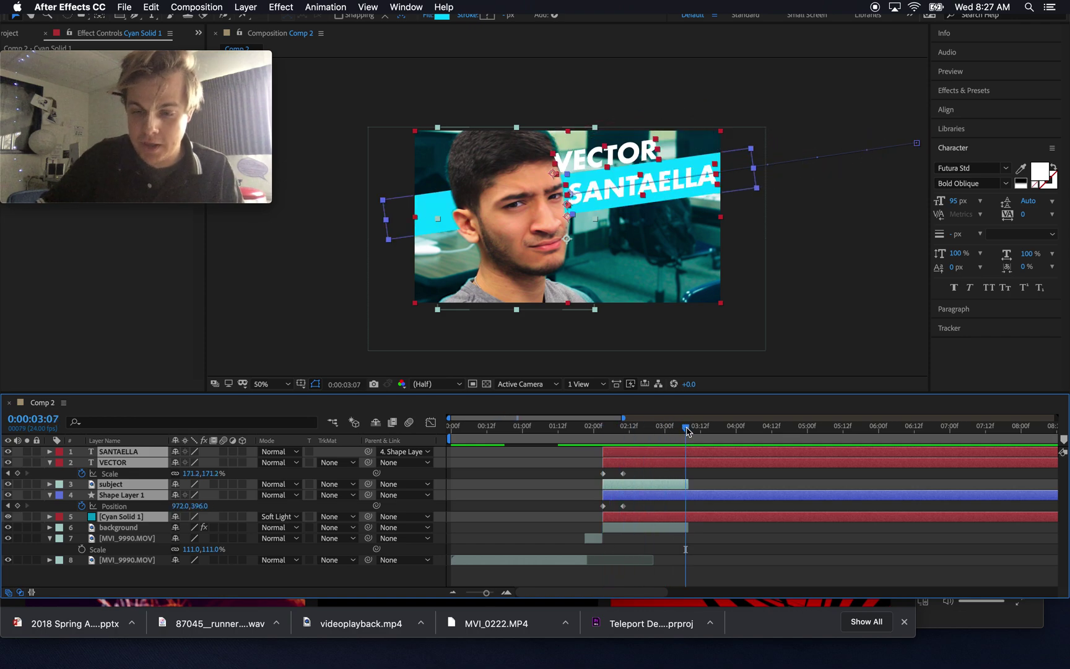
{"action": "key", "text": "alt+bracketright"}
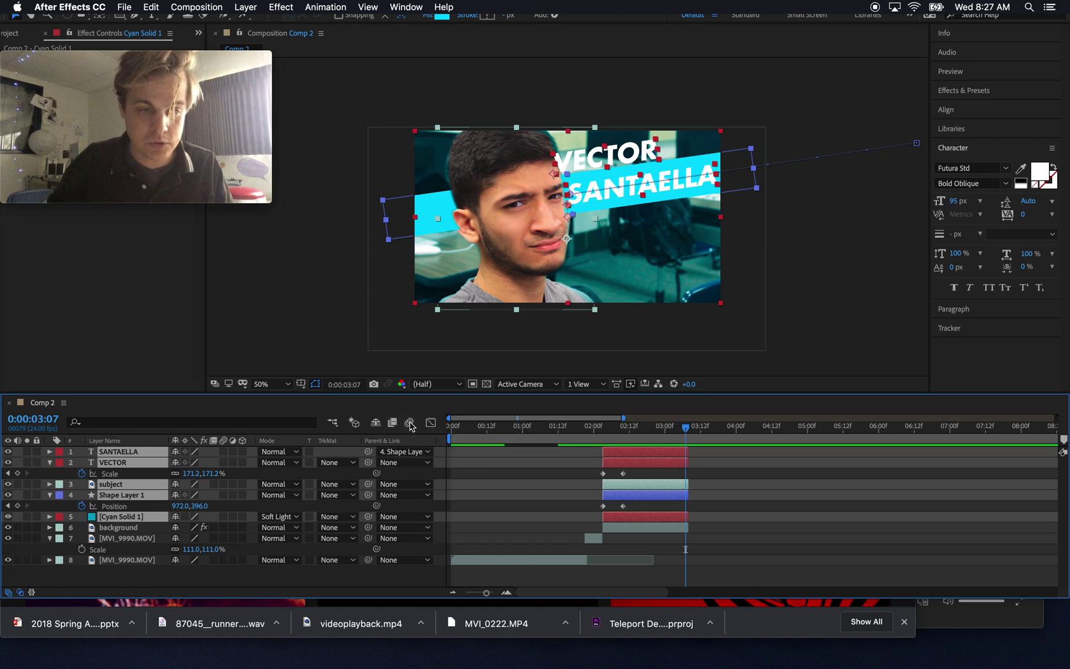
Enable the composition Motion Blur switch and motion blur on the selected layers.
{"action": "left_click", "coordinate": [406, 425]}
{"action": "left_click", "coordinate": [224, 462]}
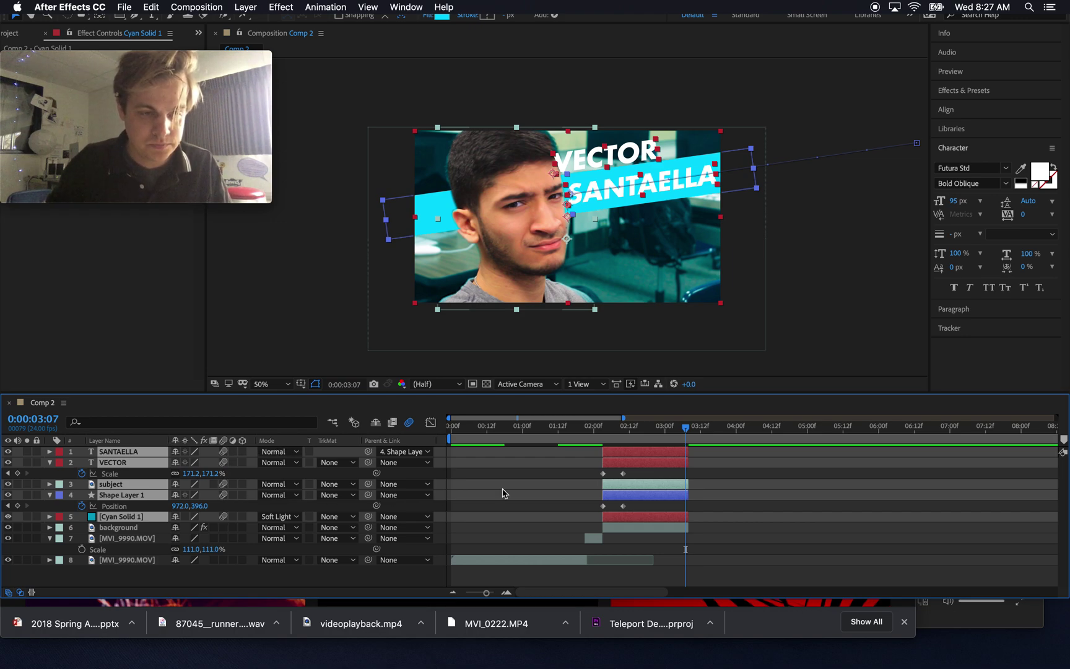
{"action": "left_click_drag", "start_coordinate": [685, 434], "coordinate": [536, 435]}
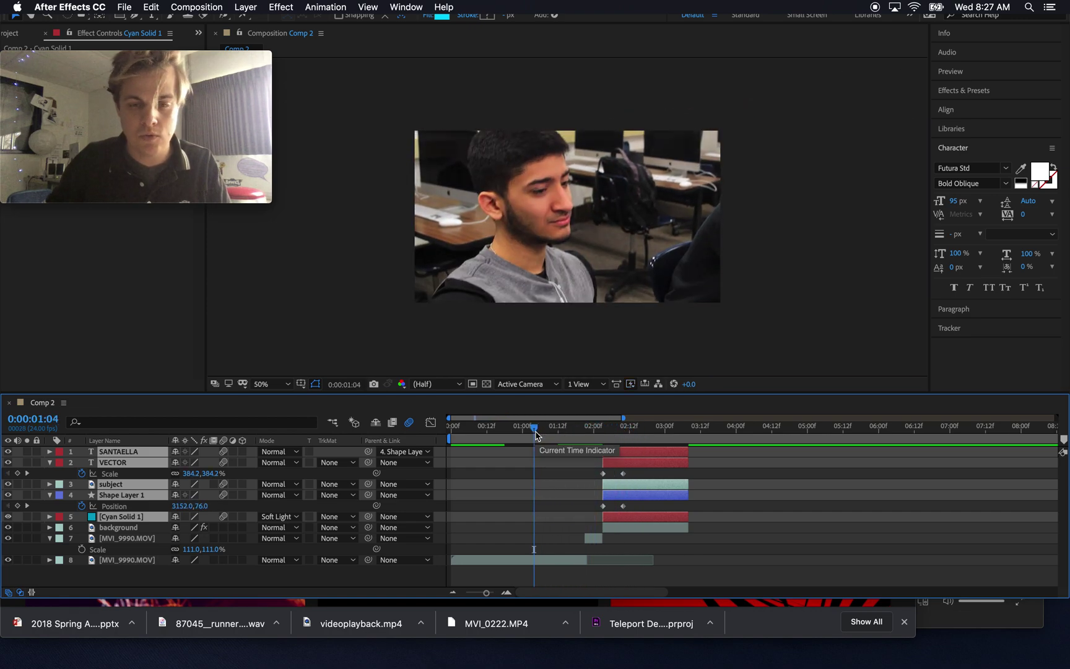
{"action": "key", "text": "space"}
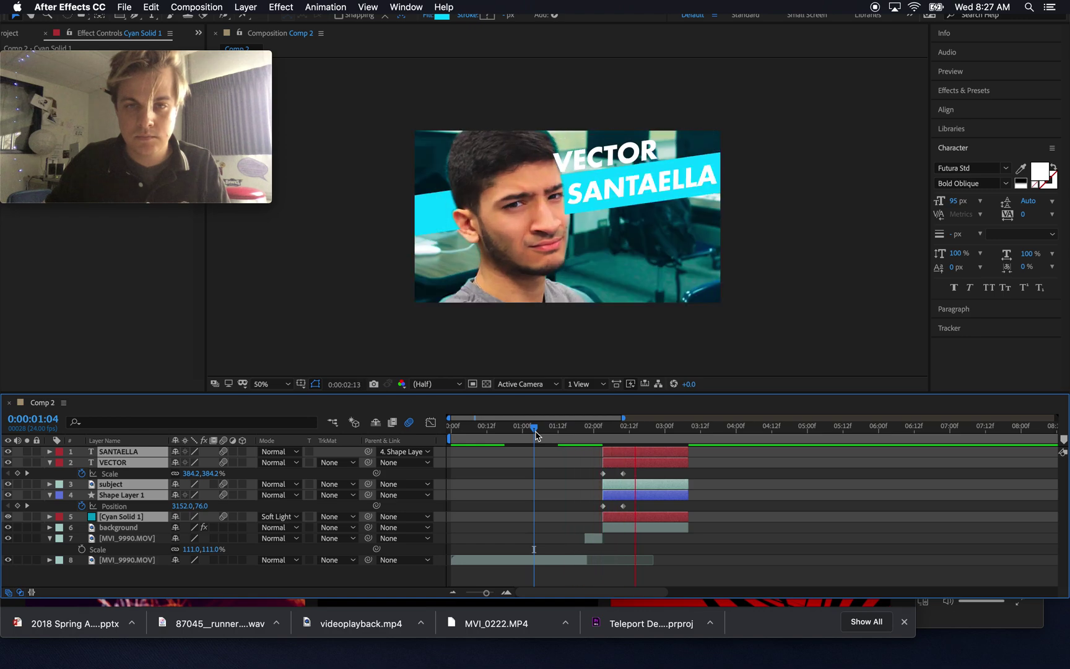
{"action": "key", "text": "space"}
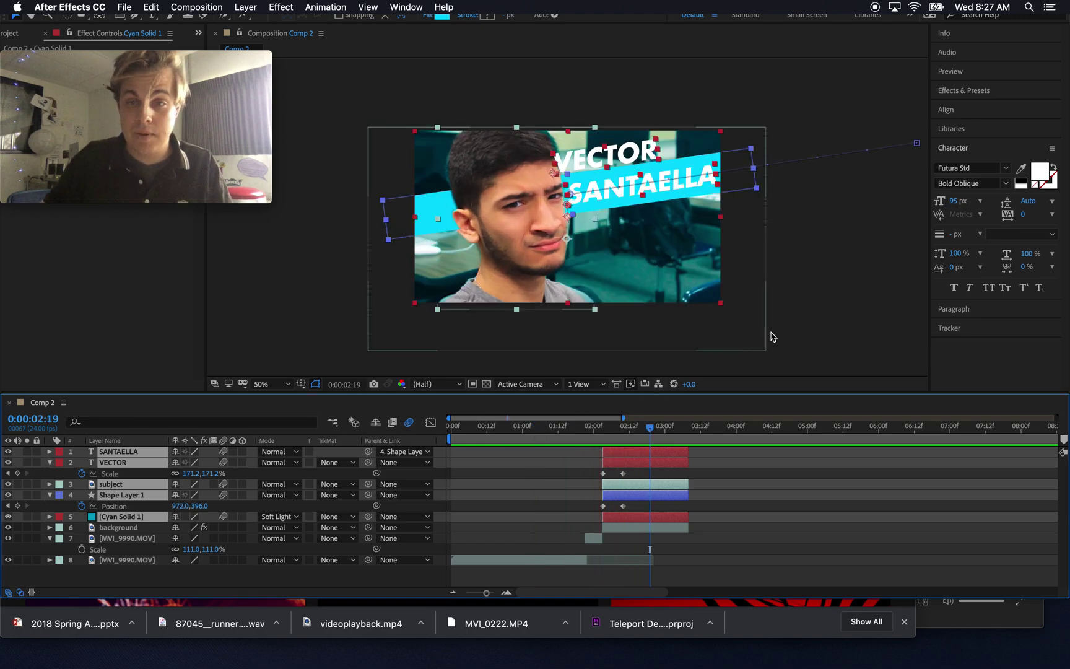
{"action": "left_click", "coordinate": [821, 305]}
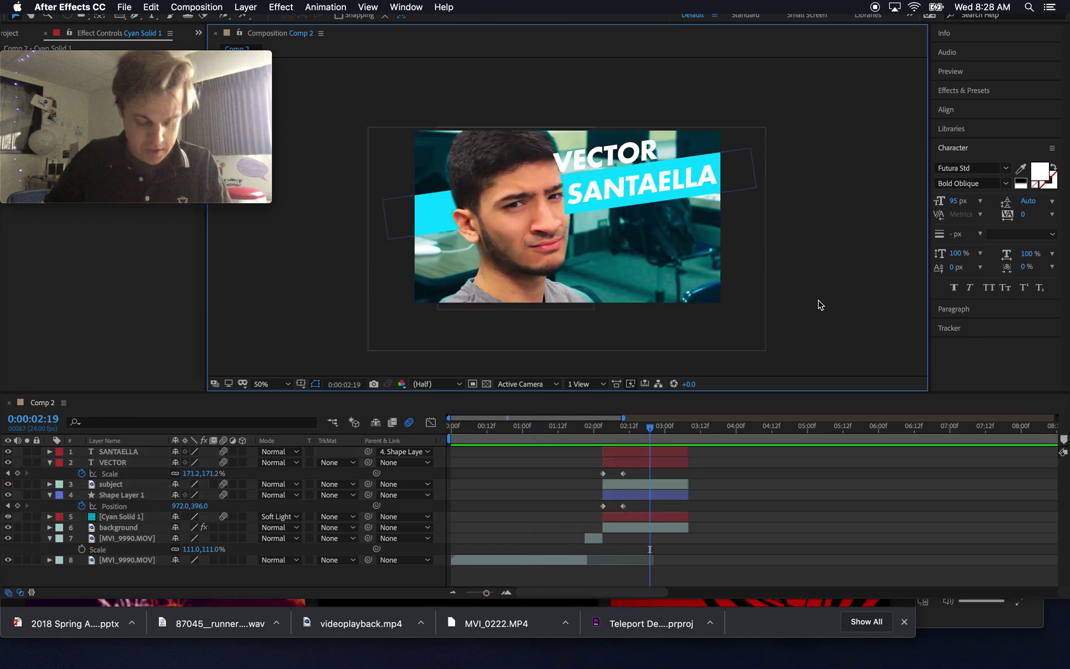